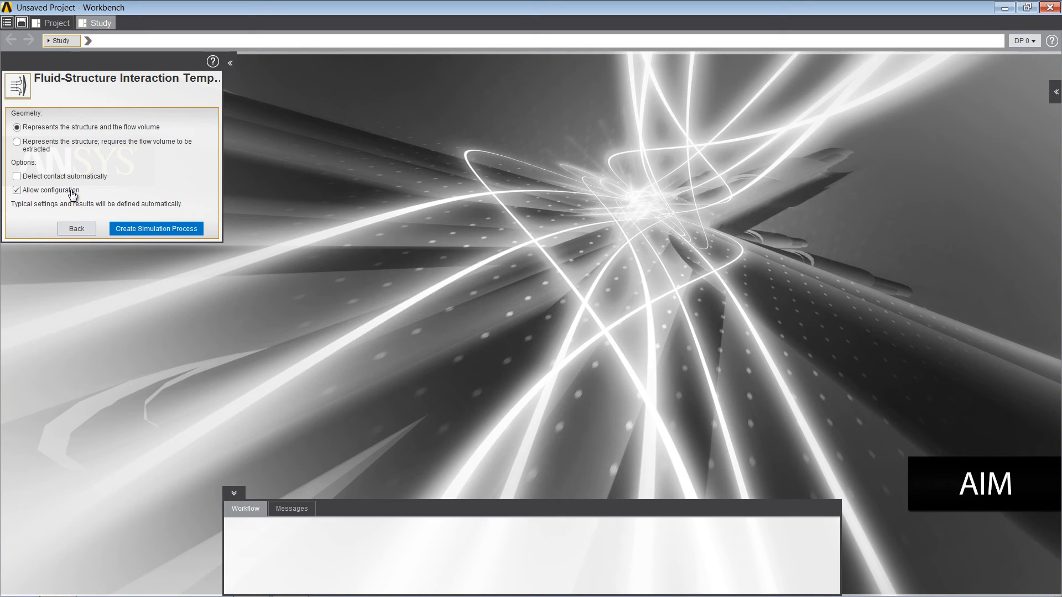
Create the fluid-structure interaction simulation process using the geometry file RC Car.scdoc
{"action": "left_click", "coordinate": [158, 227]}
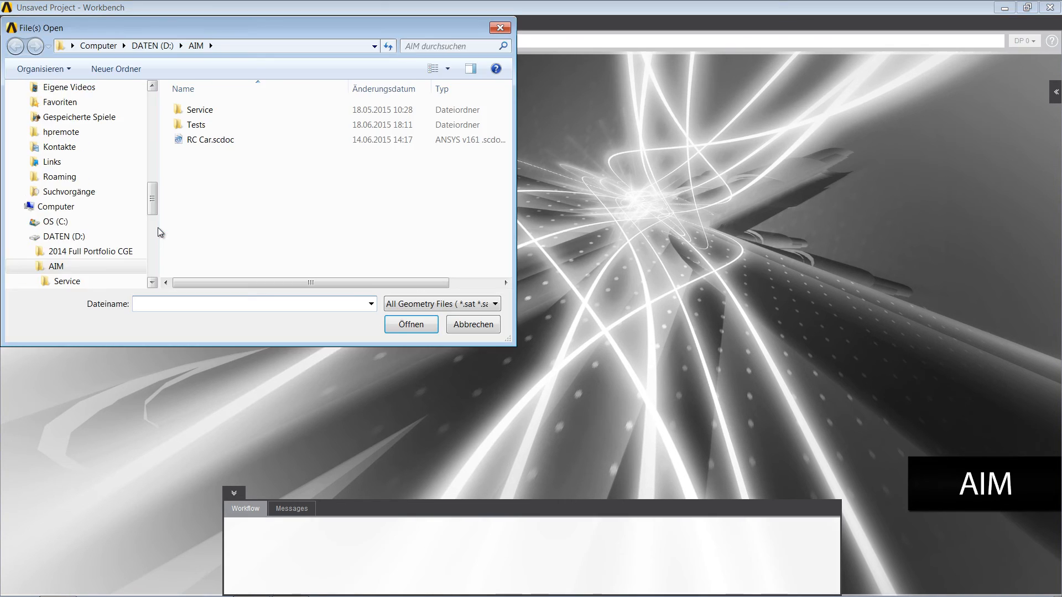
{"action": "left_click", "coordinate": [215, 139]}
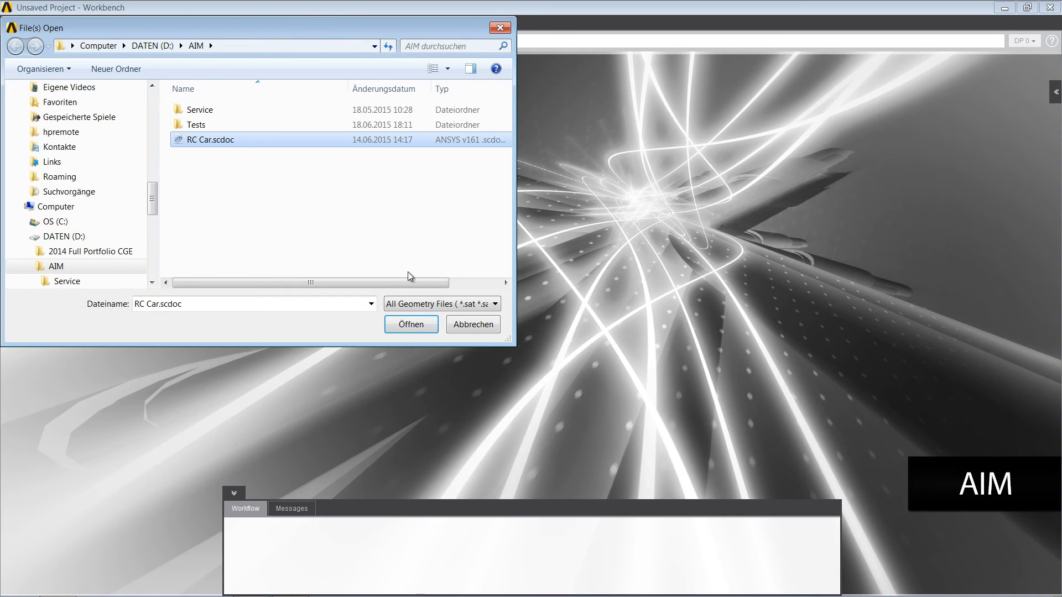
{"action": "left_click", "coordinate": [423, 325]}
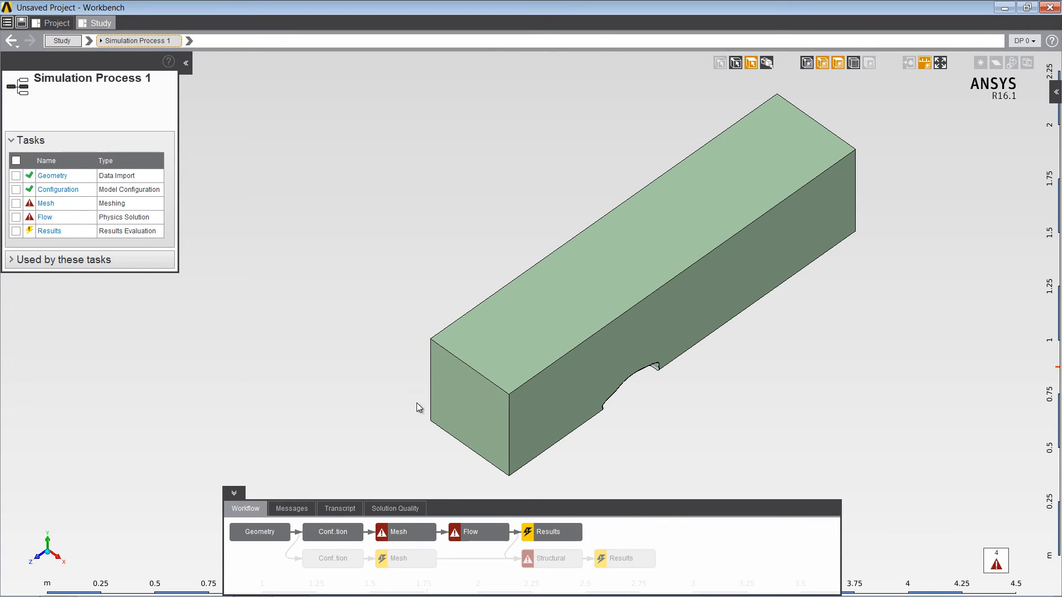
Suppress the solid car body volume in the flow branch's configuration and configure the model
{"action": "left_click", "coordinate": [347, 533]}
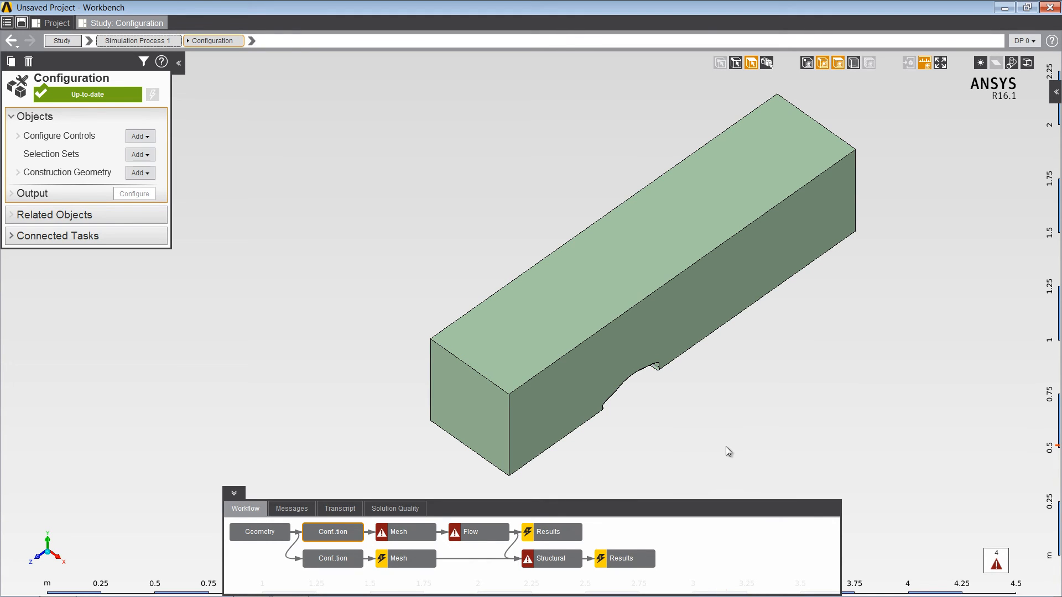
{"action": "middle_click_drag", "start_coordinate": [726, 447], "coordinate": [556, 312]}
{"action": "scroll", "coordinate": [556, 313], "scroll_direction": "up", "scroll_amount": 3}
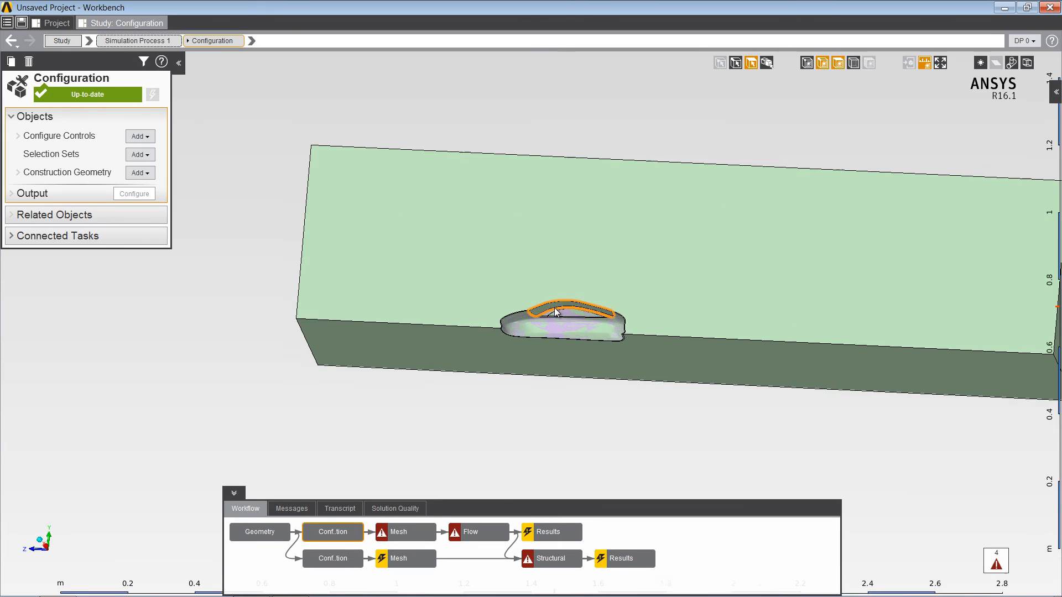
{"action": "scroll", "coordinate": [646, 313], "scroll_direction": "up", "scroll_amount": 2}
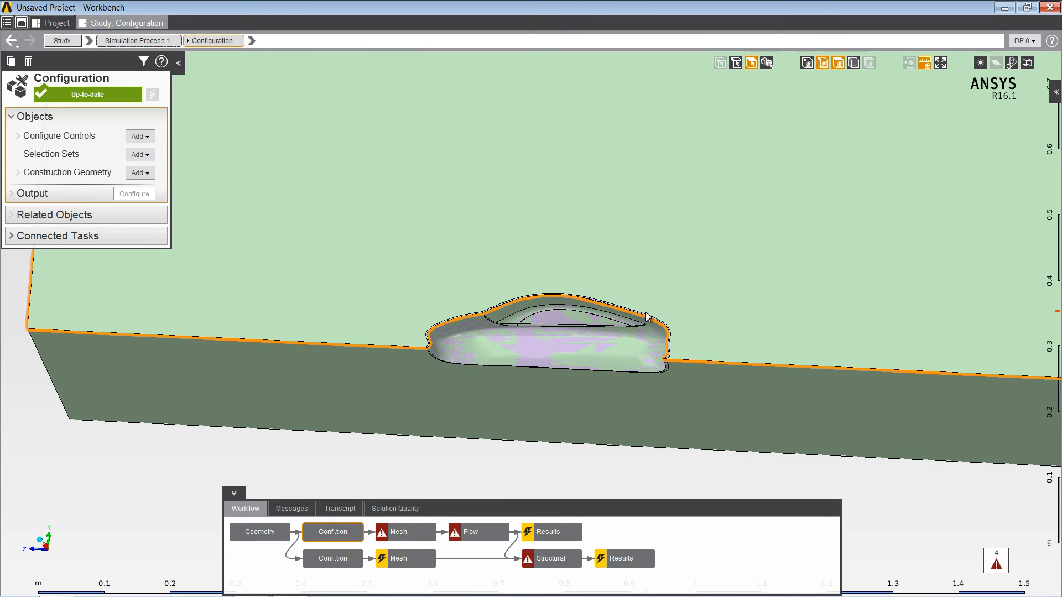
{"action": "scroll", "coordinate": [795, 177], "scroll_direction": "up", "scroll_amount": 1}
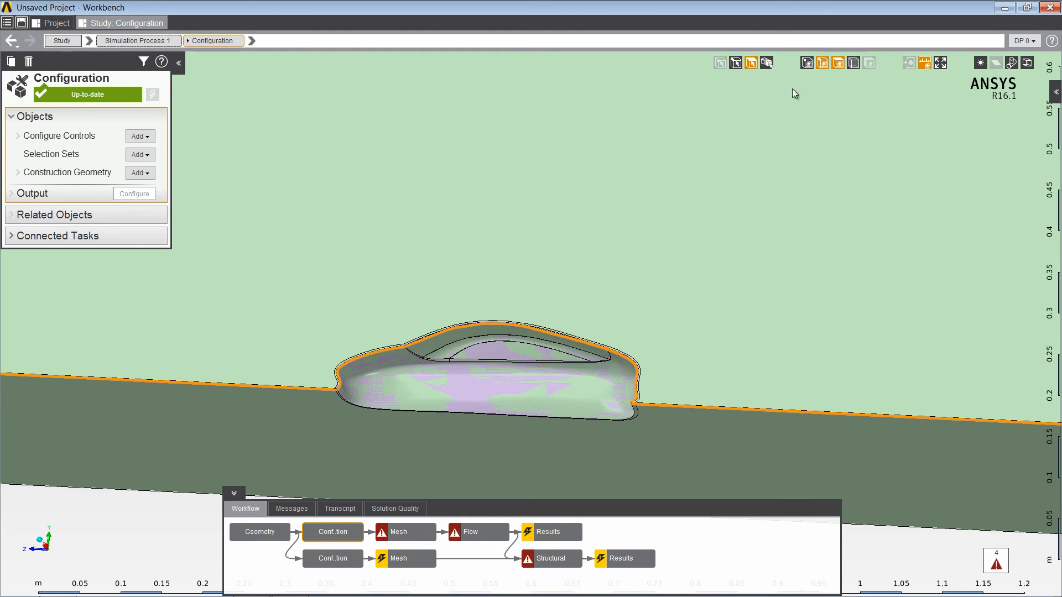
{"action": "left_click", "coordinate": [769, 64]}
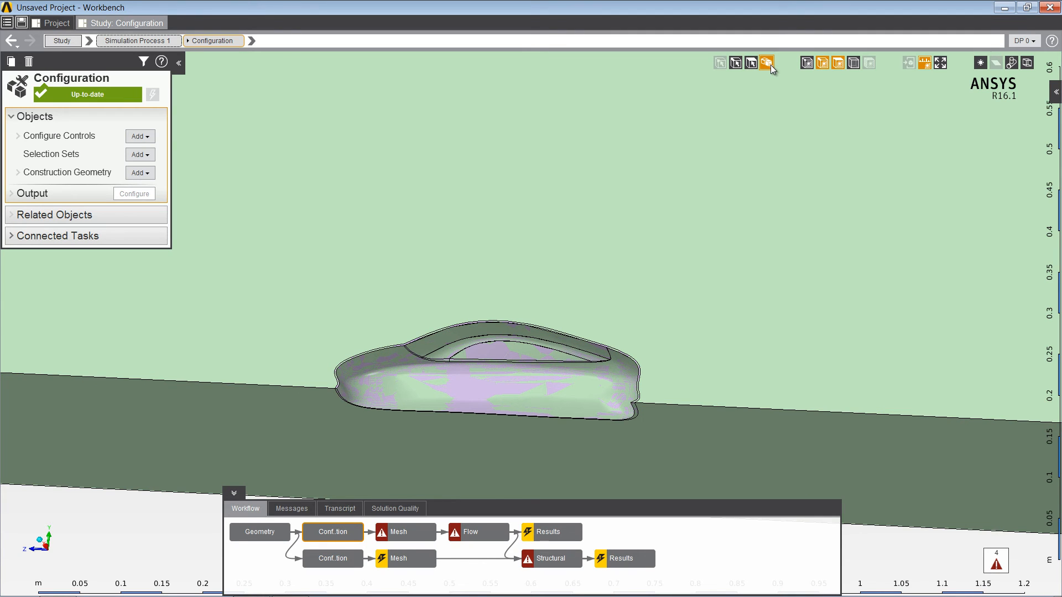
{"action": "left_click", "coordinate": [509, 375]}
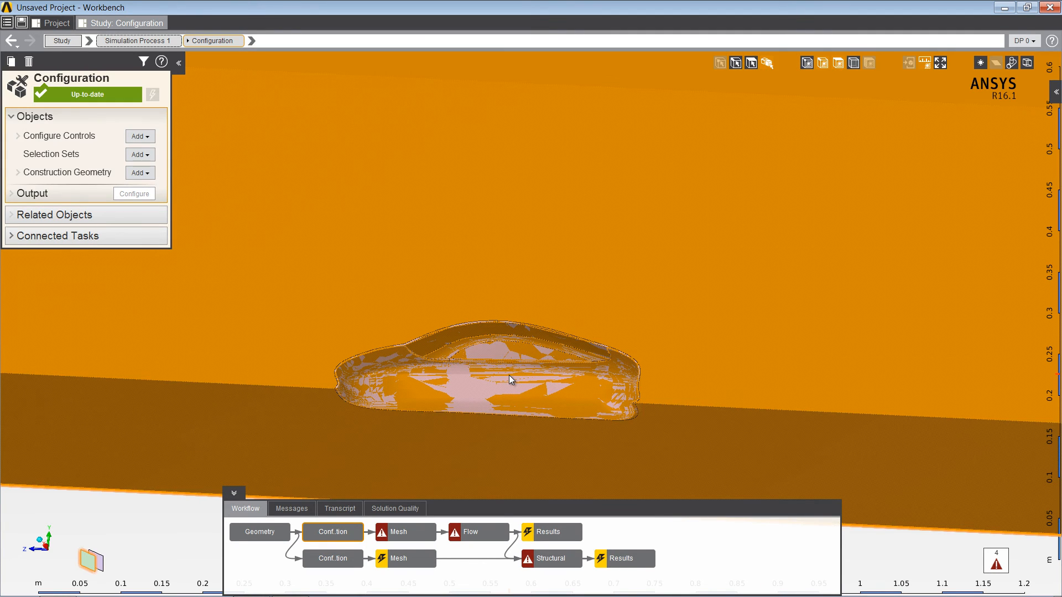
{"action": "left_click", "coordinate": [98, 563]}
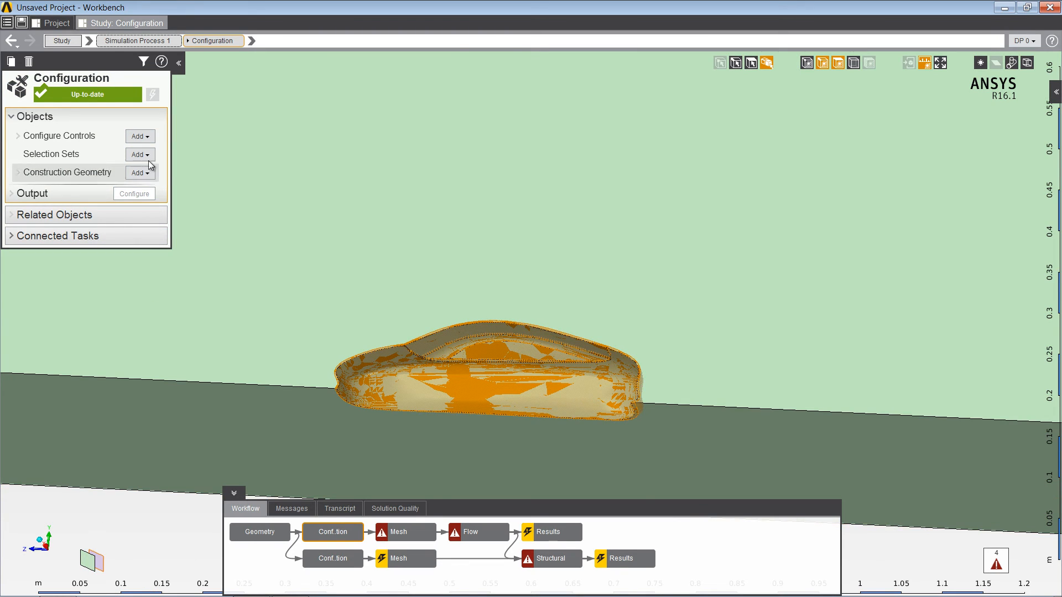
{"action": "left_click", "coordinate": [142, 137]}
{"action": "left_click", "coordinate": [150, 155]}
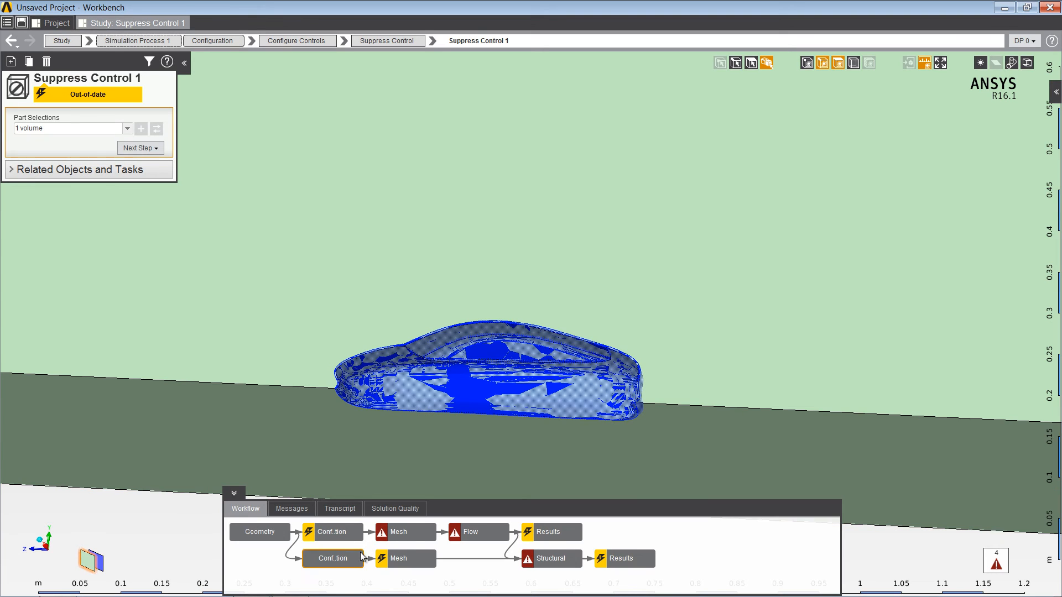
{"action": "left_click", "coordinate": [346, 536]}
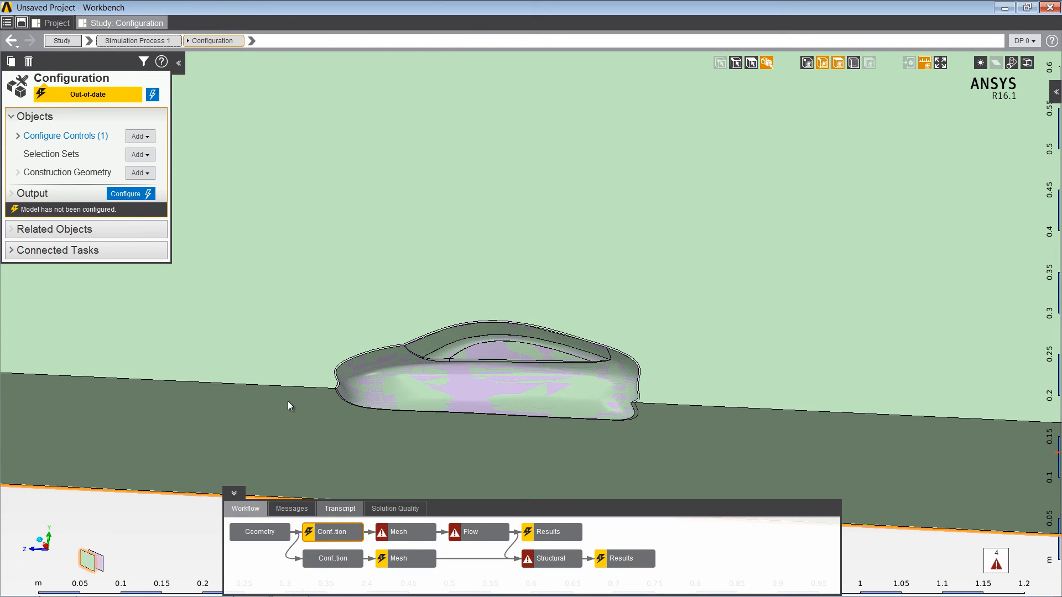
{"action": "left_click", "coordinate": [152, 95]}
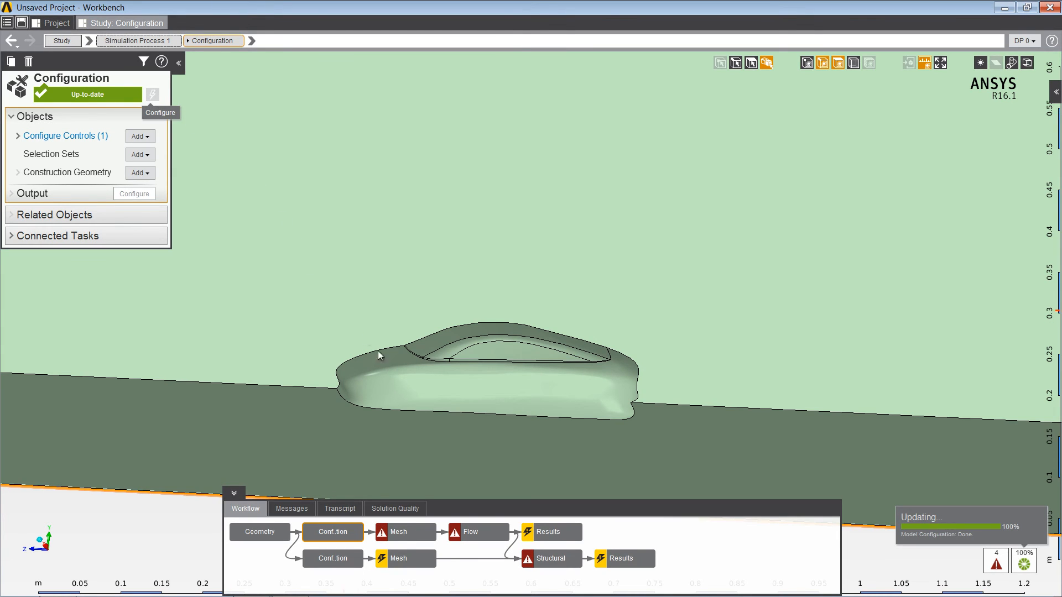
Raise the flow mesh resolution by one notch and turn off the predefined mesh settings
{"action": "left_click", "coordinate": [417, 538]}
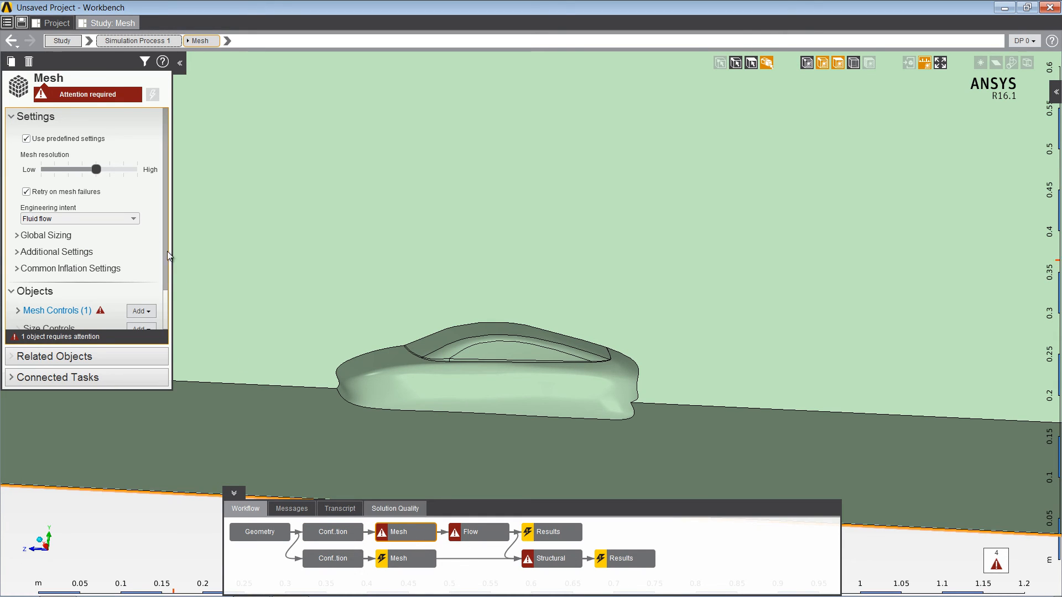
{"action": "mouse_move", "coordinate": [95, 172]}
{"action": "left_mouse_down"}
{"action": "mouse_move", "coordinate": [112, 171]}
{"action": "mouse_move", "coordinate": [97, 172]}
{"action": "left_mouse_up"}
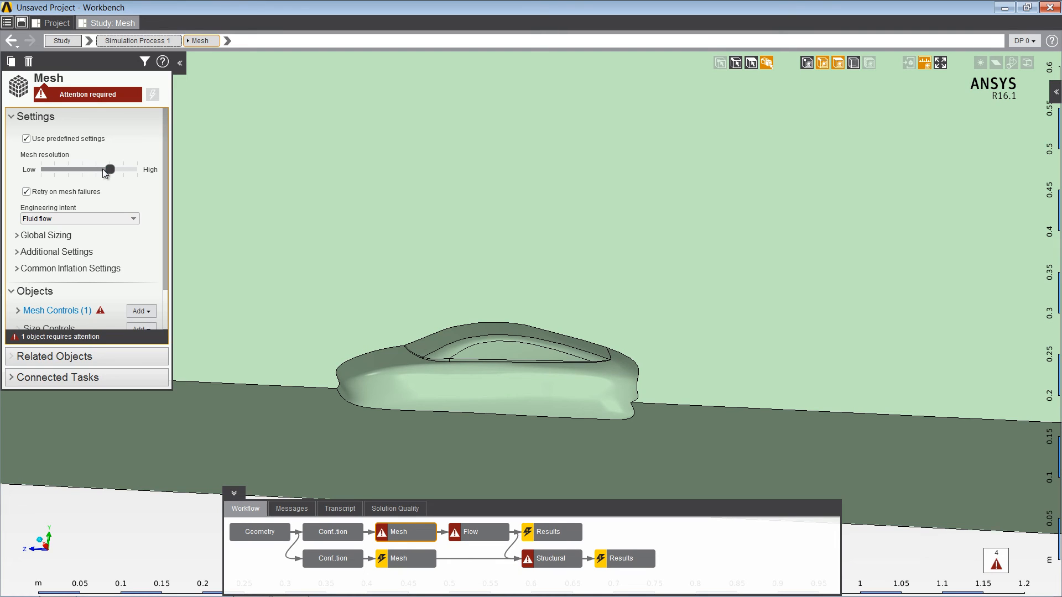
{"action": "left_click", "coordinate": [27, 139]}
Set the flow mesh's global sizing to minimum size 0.001 m, maximum face size 0.04 m, maximum size 0.24 m and growth rate 1.1
{"action": "left_click", "coordinate": [46, 184]}
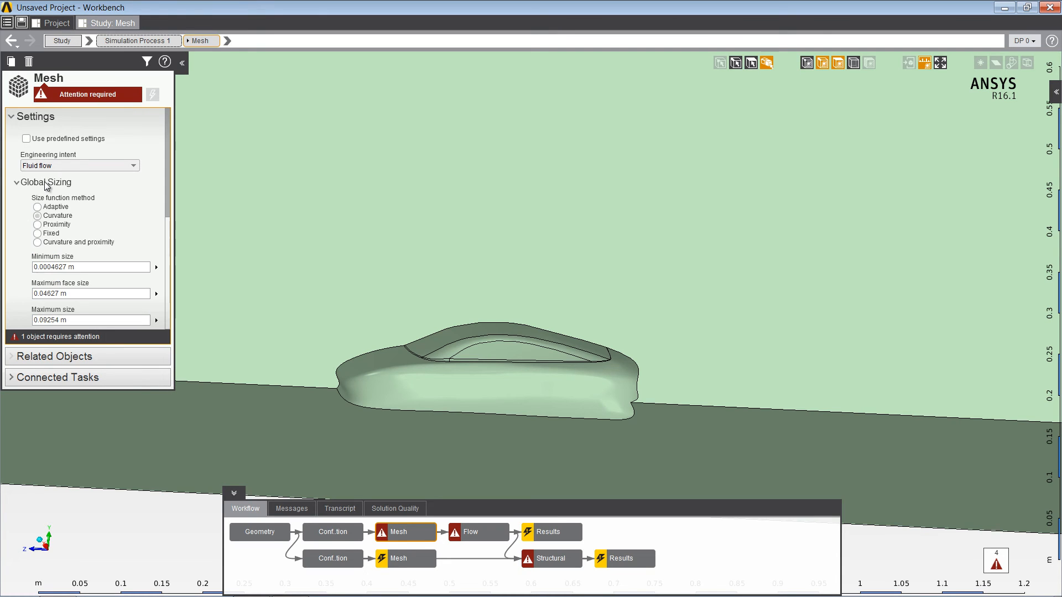
{"action": "scroll", "coordinate": [168, 214], "scroll_direction": "down", "scroll_amount": 3}
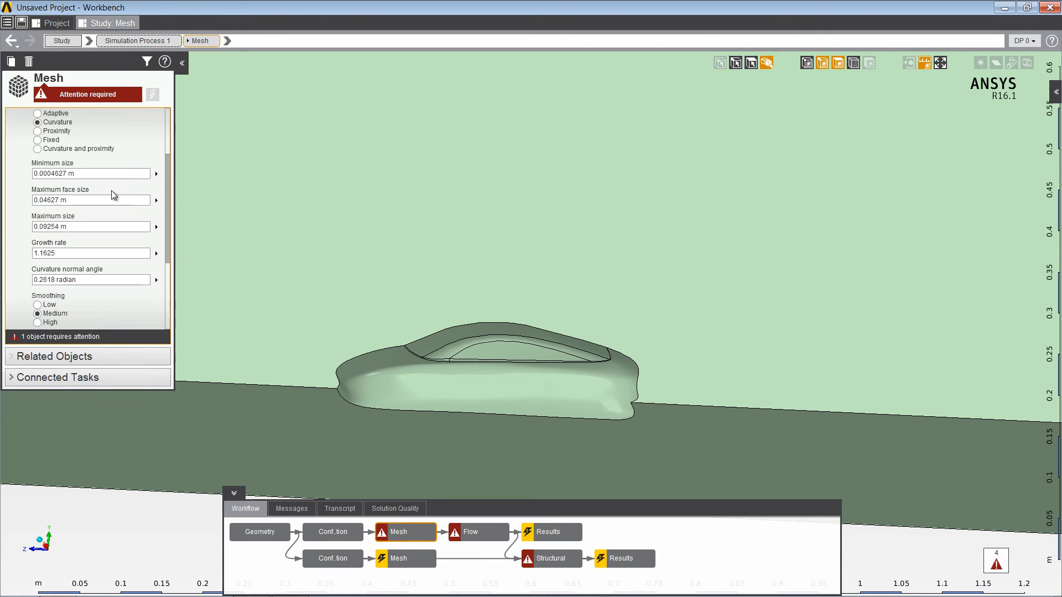
{"action": "left_click", "coordinate": [116, 173]}
{"action": "type", "text": "0.001 m"}
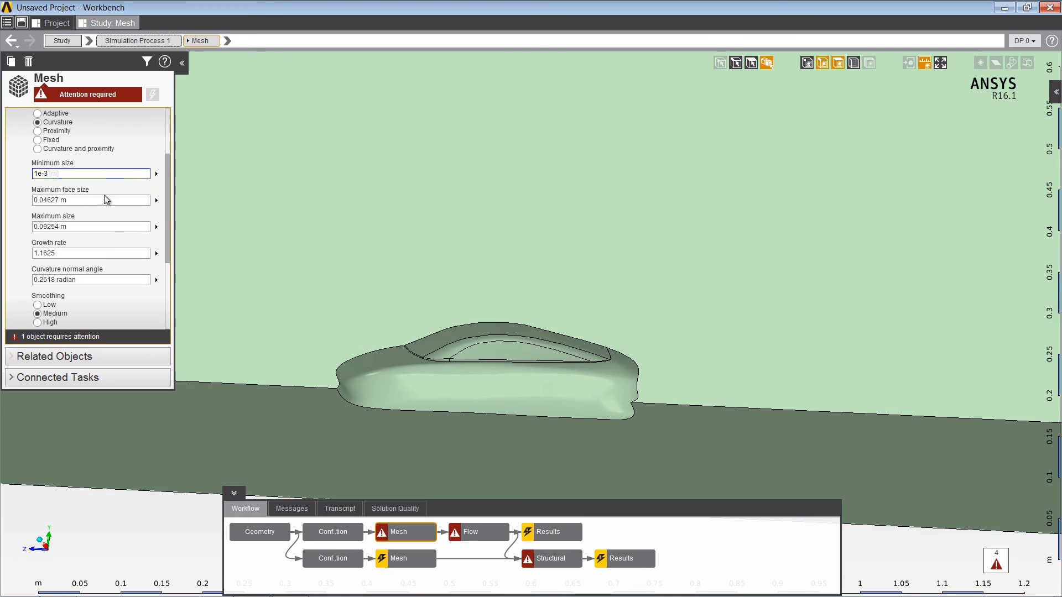
{"action": "left_click", "coordinate": [106, 200]}
{"action": "type", "text": "40e-3"}
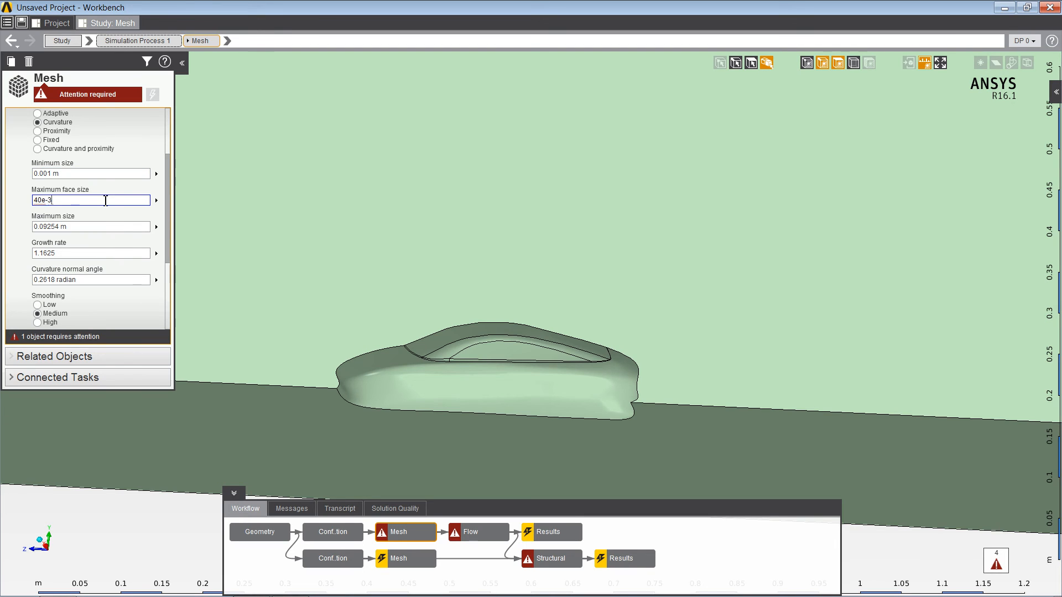
{"action": "left_click", "coordinate": [103, 227]}
{"action": "type", "text": "240"}
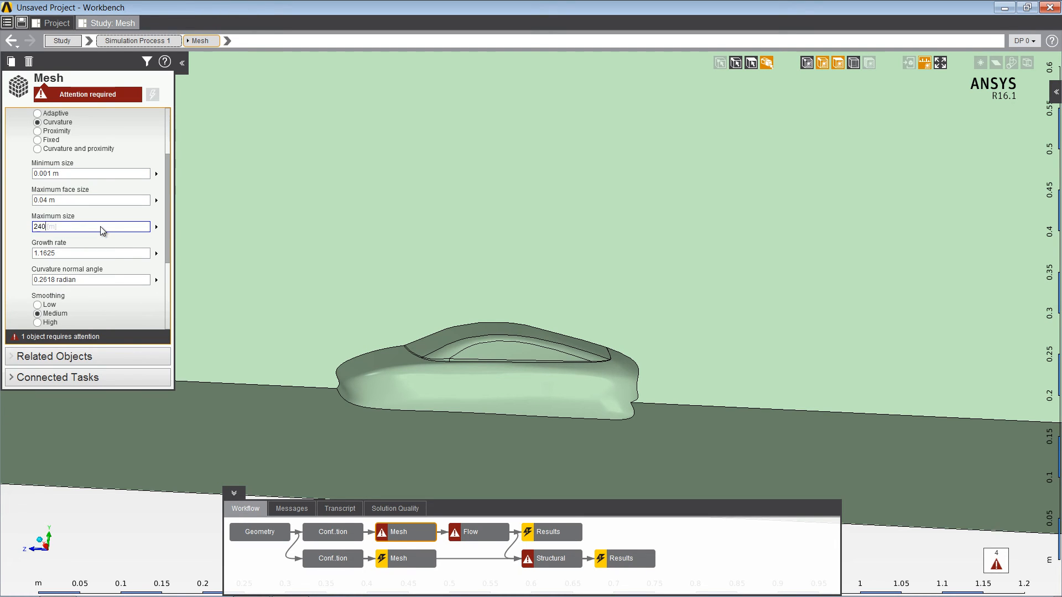
{"action": "type", "text": "e-3"}
{"action": "left_click", "coordinate": [95, 254]}
{"action": "type", "text": "1.1"}
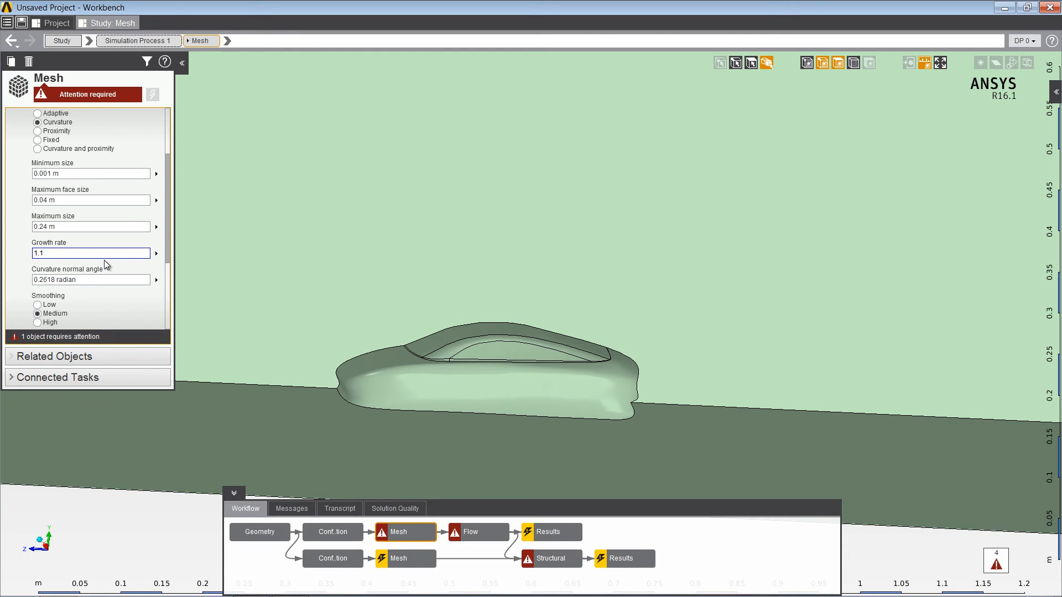
{"action": "left_click_drag", "start_coordinate": [165, 220], "coordinate": [168, 178]}
{"action": "left_click", "coordinate": [17, 171]}
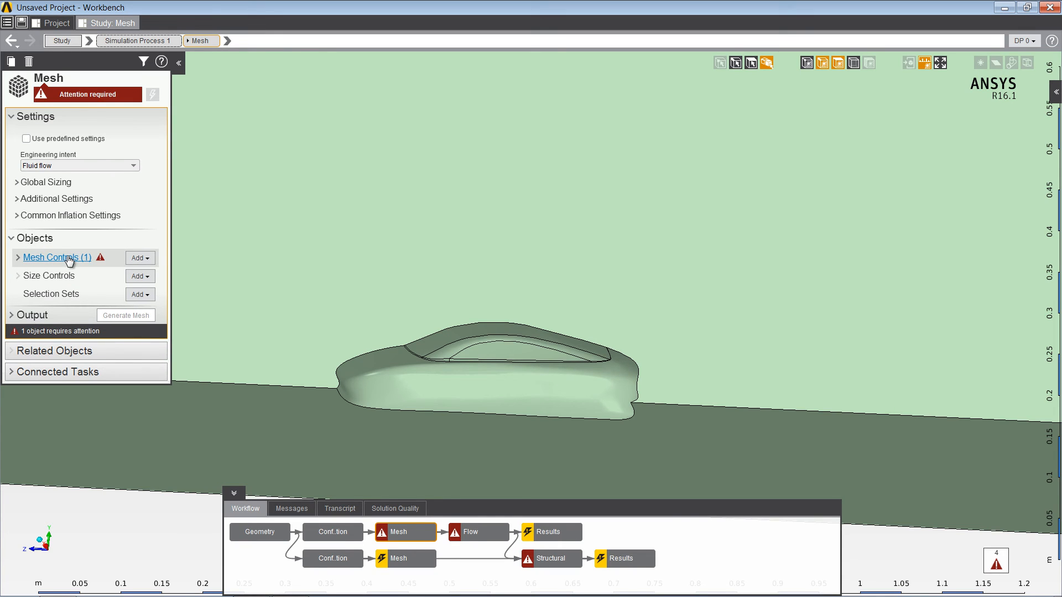
Assign the ten faces of the car surface as the inflation location and set the maximum layers to 15
{"action": "left_click", "coordinate": [26, 258]}
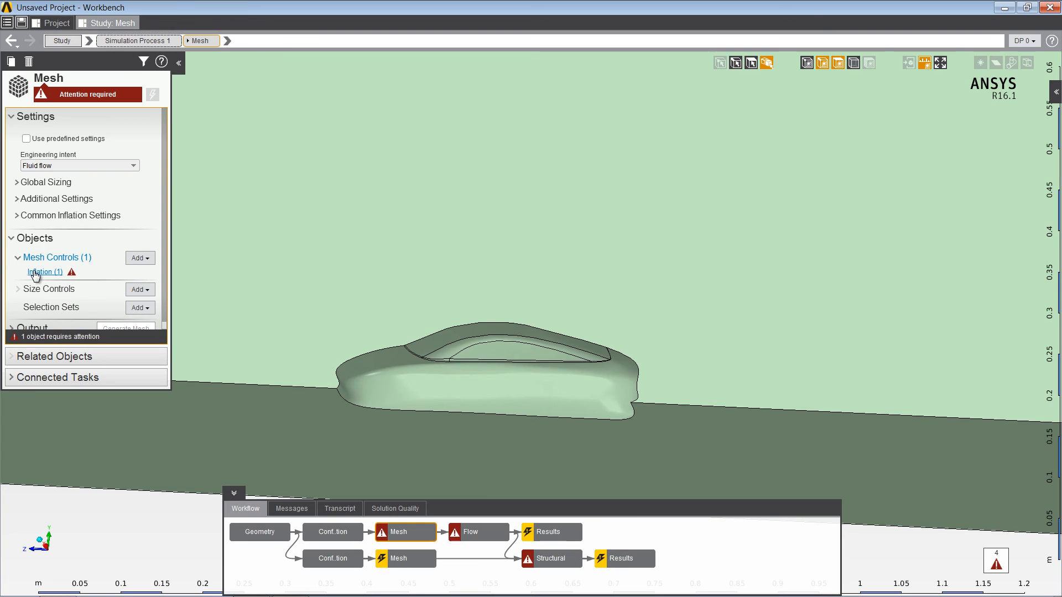
{"action": "left_click", "coordinate": [34, 271]}
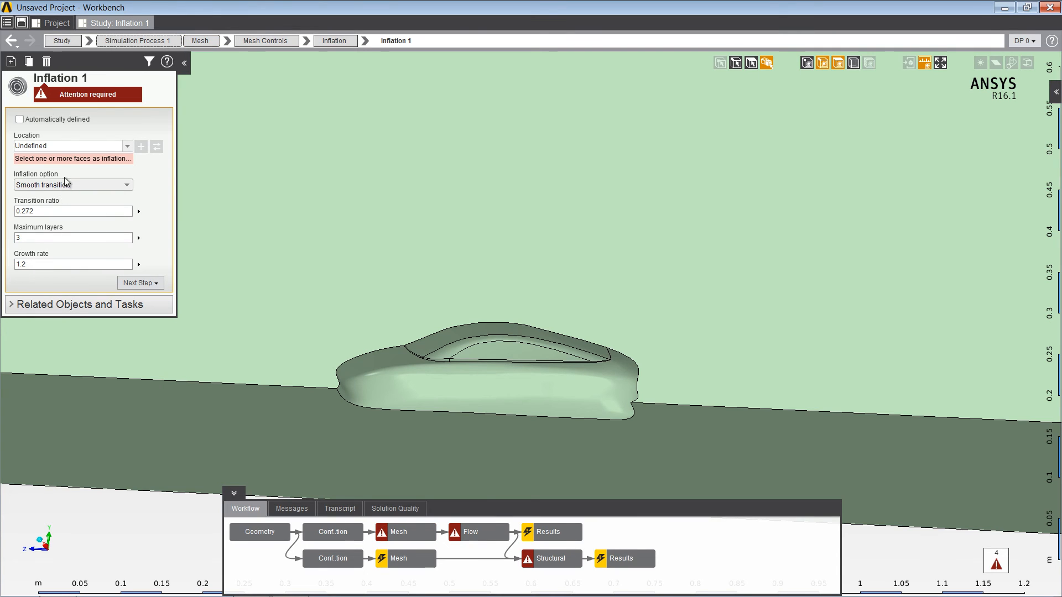
{"action": "left_click", "coordinate": [95, 147]}
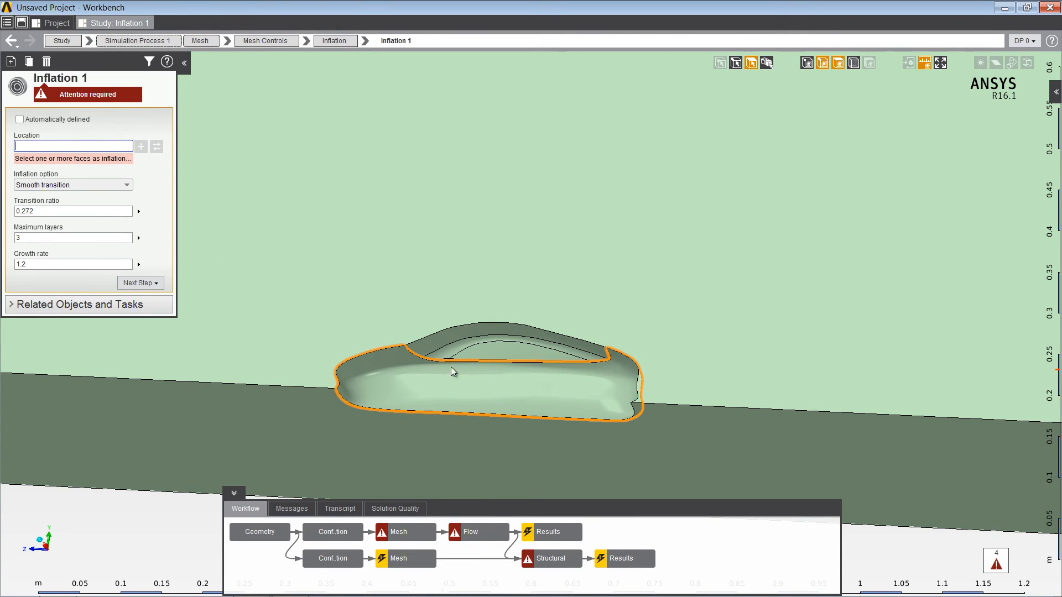
{"action": "left_click", "coordinate": [472, 353]}
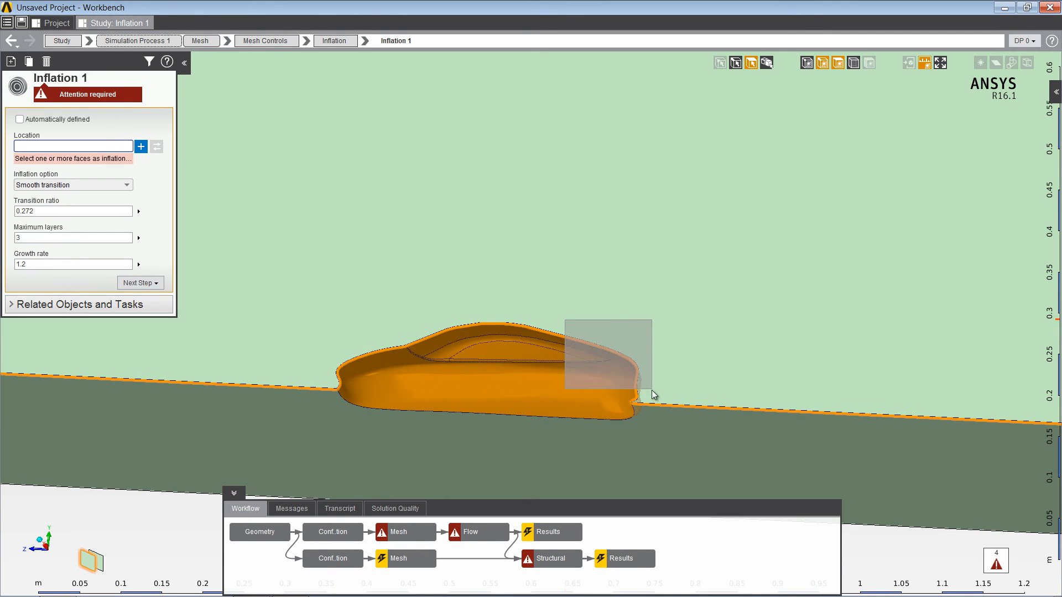
{"action": "scroll", "coordinate": [599, 357], "scroll_direction": "up", "scroll_amount": 5}
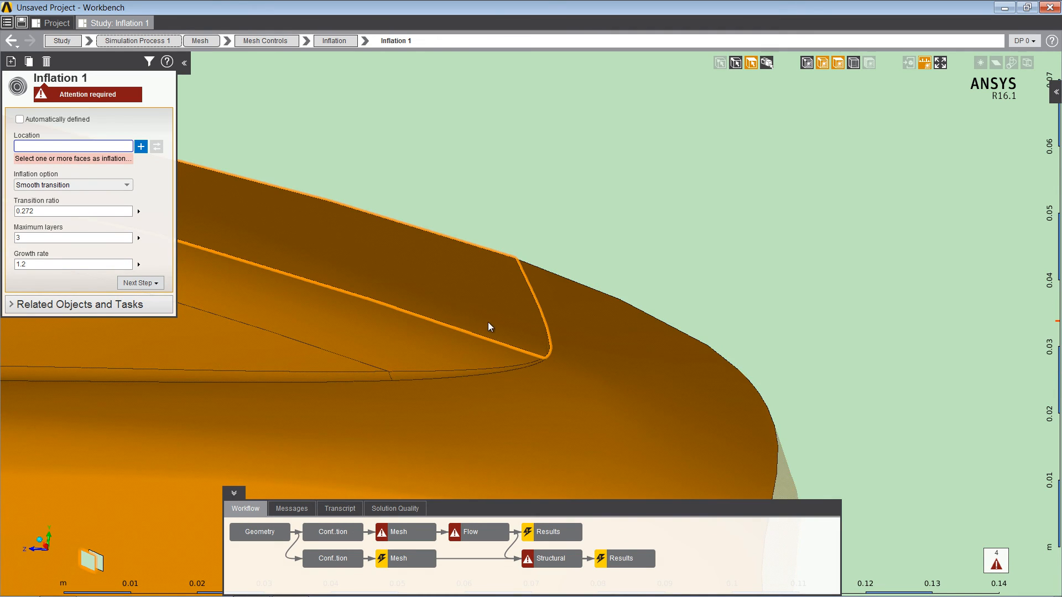
{"action": "left_click", "coordinate": [141, 147]}
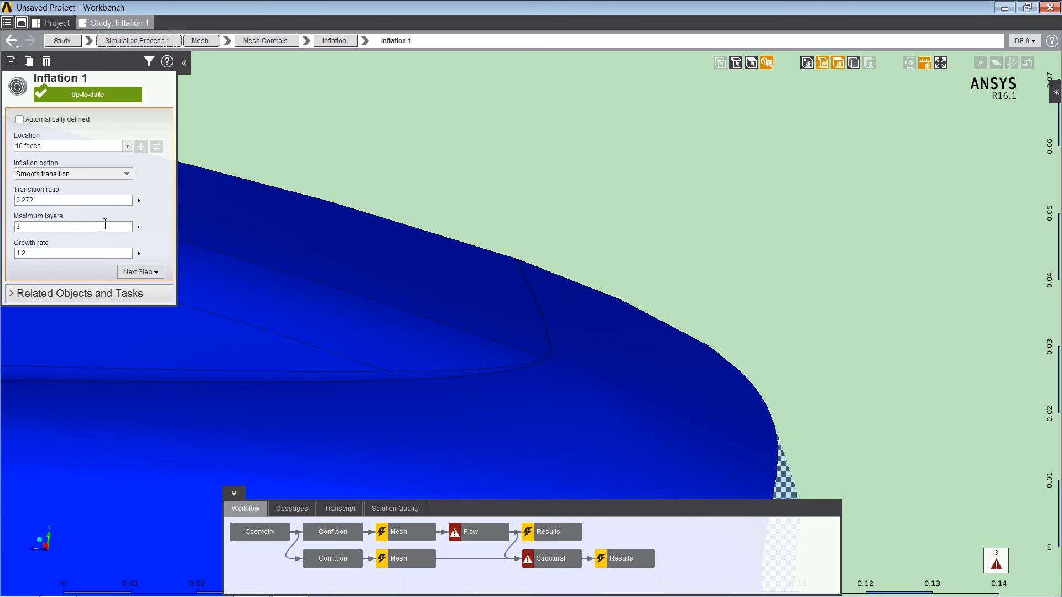
{"action": "left_click", "coordinate": [103, 229]}
{"action": "key", "text": "Return"}
Generate the flow mesh and examine its refinement and inflation layers around the car body
{"action": "scroll", "coordinate": [396, 247], "scroll_direction": "up", "scroll_amount": 2}
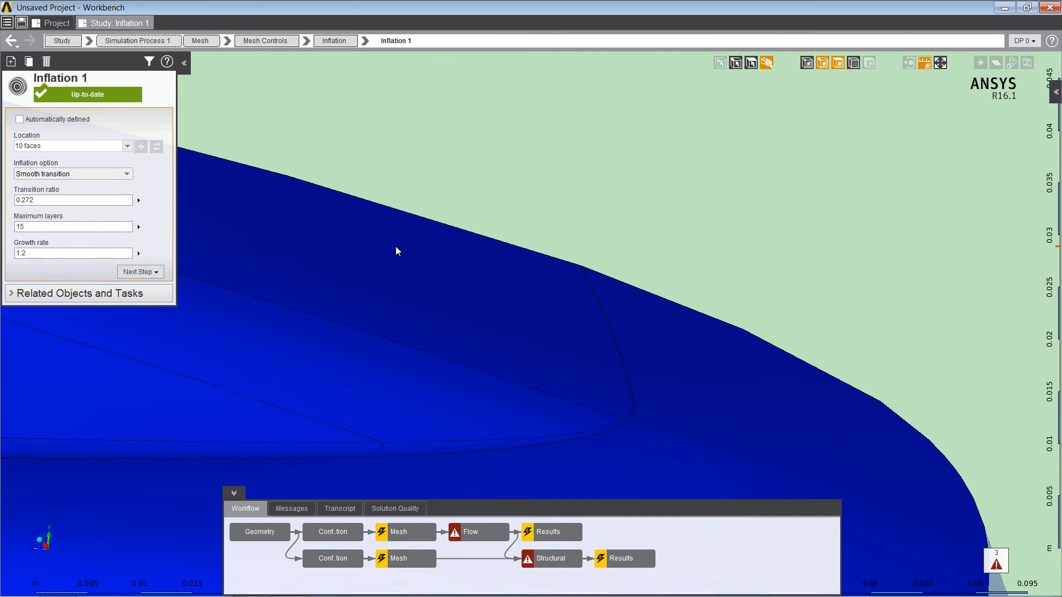
{"action": "scroll", "coordinate": [396, 248], "scroll_direction": "down", "scroll_amount": 10}
{"action": "middle_click_drag", "start_coordinate": [417, 295], "coordinate": [658, 290], "text": "ctrl"}
{"action": "scroll", "coordinate": [544, 298], "scroll_direction": "up", "scroll_amount": 2}
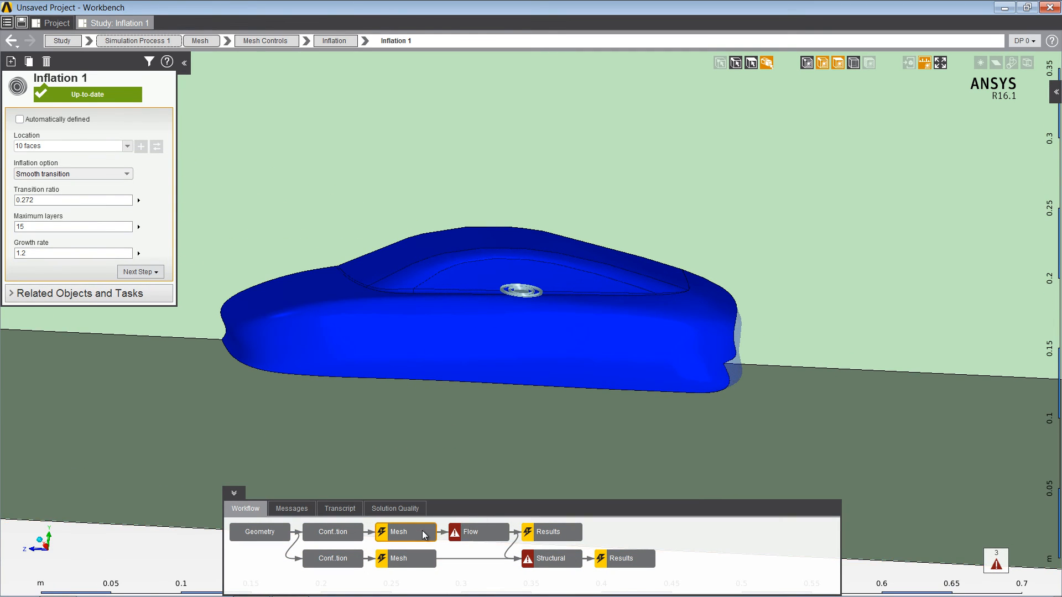
{"action": "left_click", "coordinate": [422, 529]}
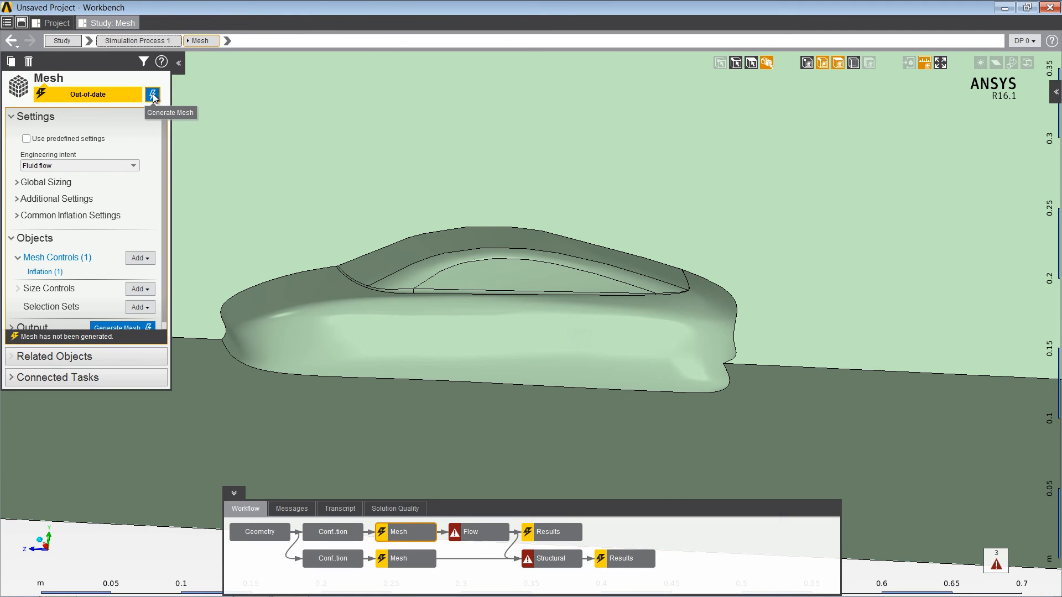
{"action": "left_click", "coordinate": [152, 95]}
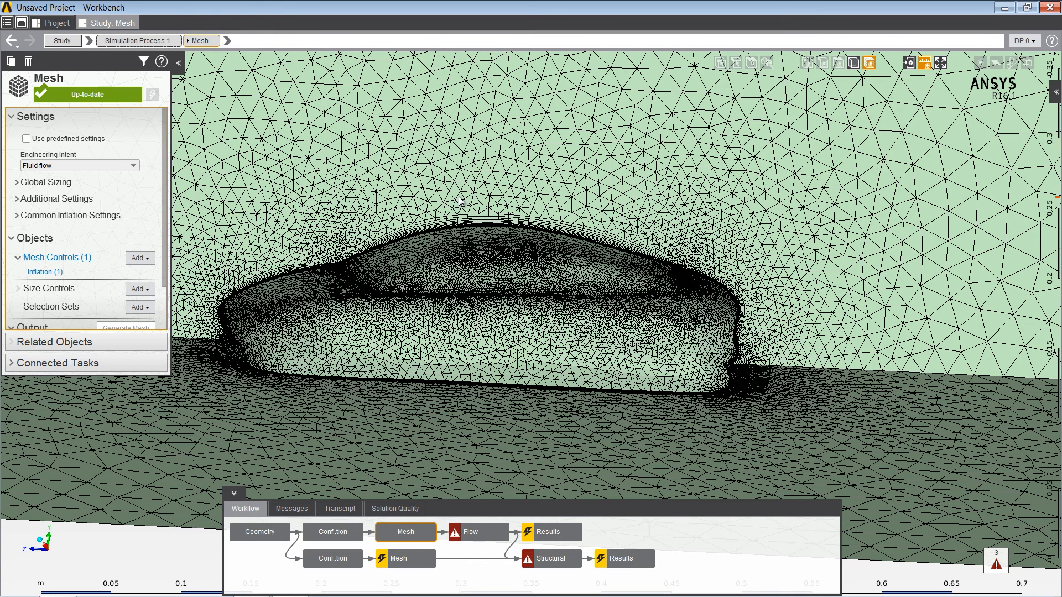
{"action": "scroll", "coordinate": [459, 200], "scroll_direction": "up", "scroll_amount": 3}
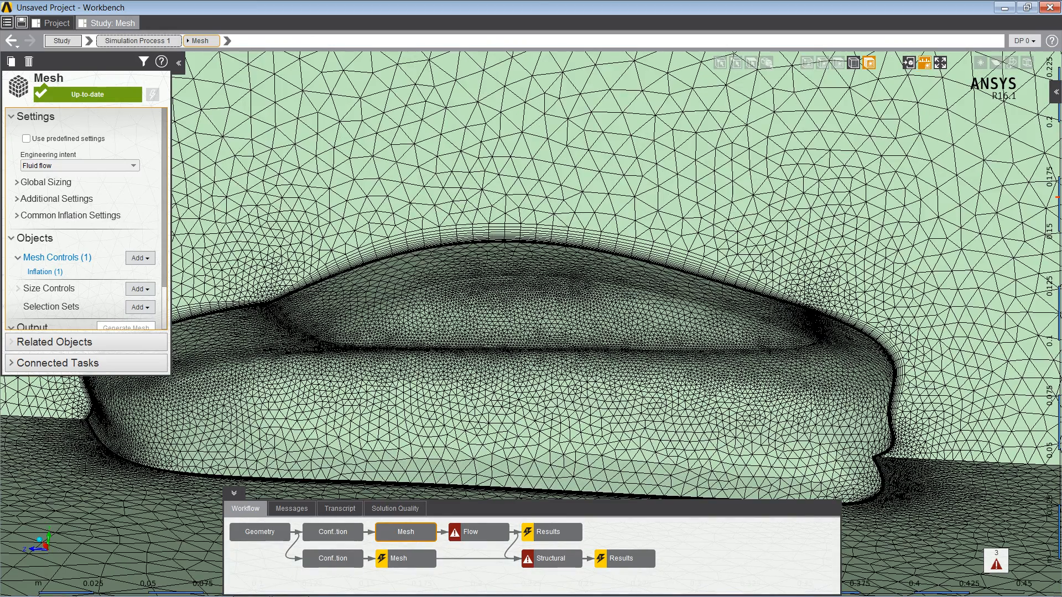
{"action": "scroll", "coordinate": [461, 202], "scroll_direction": "down", "scroll_amount": 5}
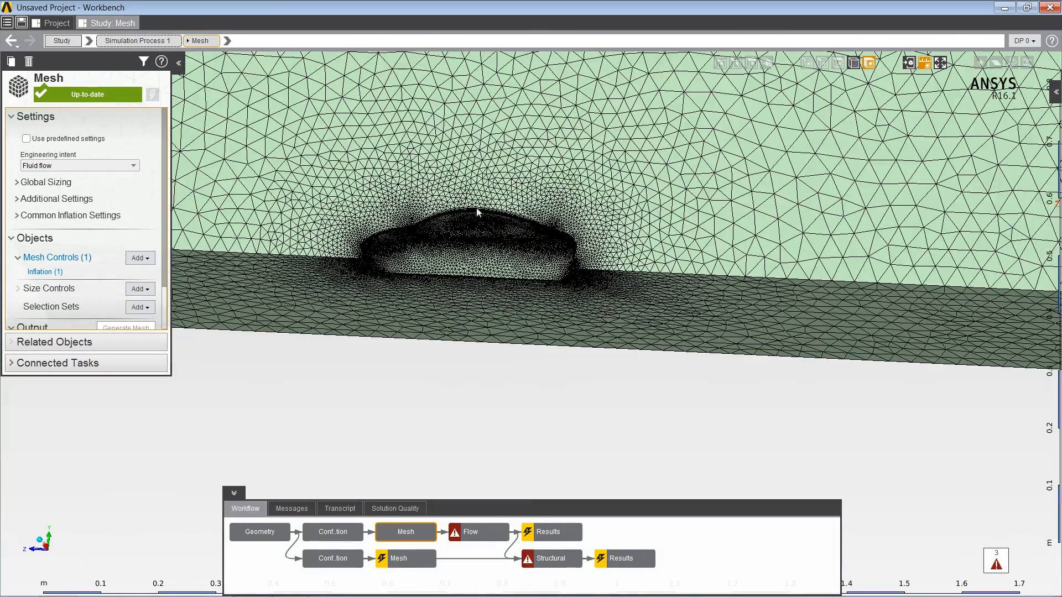
{"action": "middle_click_drag", "start_coordinate": [480, 212], "coordinate": [555, 313]}
{"action": "middle_click_drag", "start_coordinate": [512, 257], "coordinate": [513, 387], "text": "ctrl"}
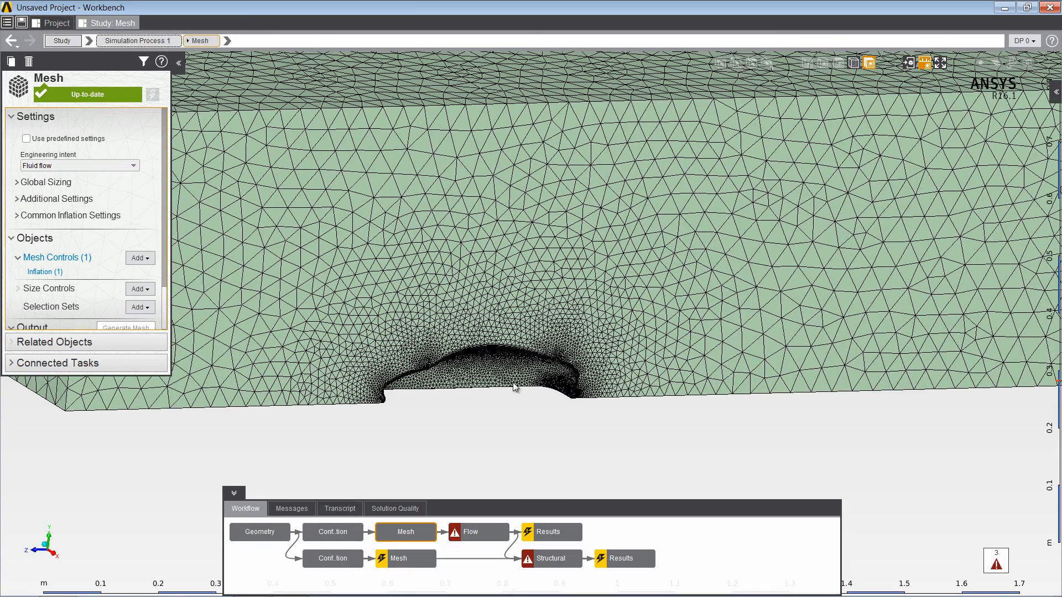
Open the flow physics task and check the material assigned to the fluid region
{"action": "scroll", "coordinate": [513, 383], "scroll_direction": "down", "scroll_amount": 3}
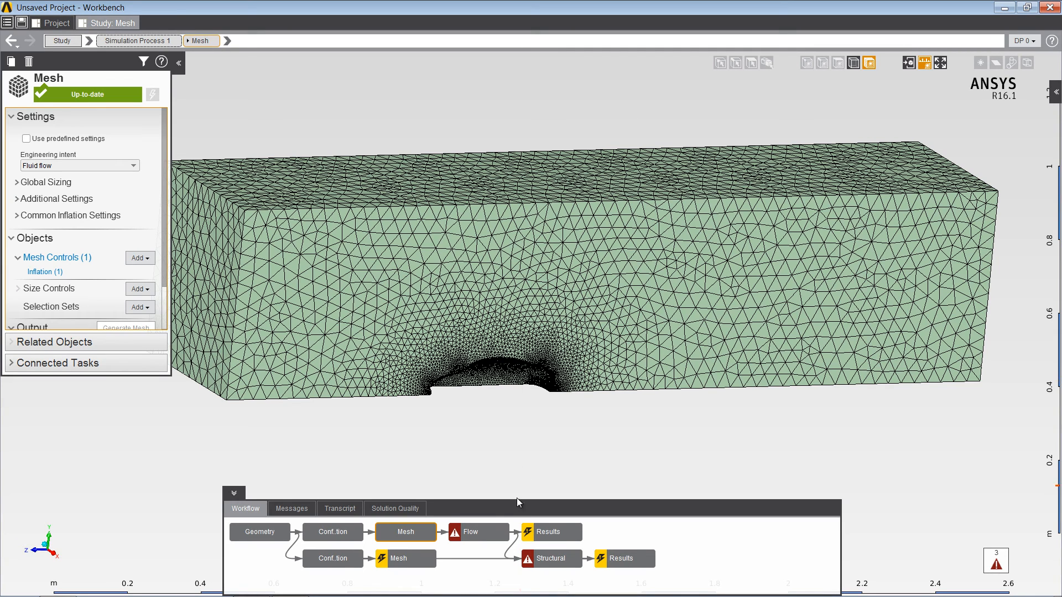
{"action": "left_click", "coordinate": [480, 529]}
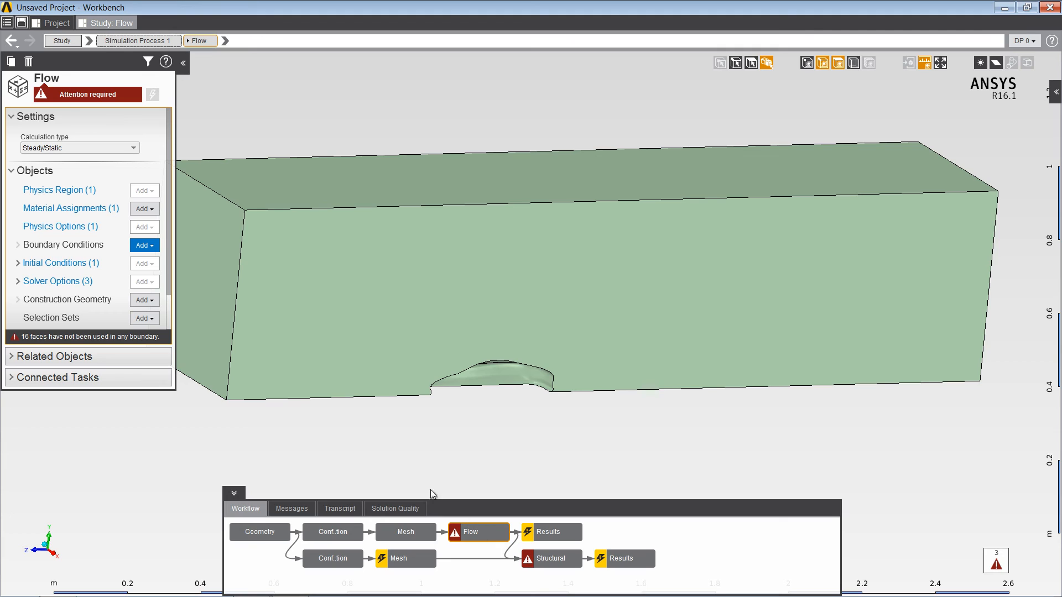
{"action": "left_click", "coordinate": [98, 208]}
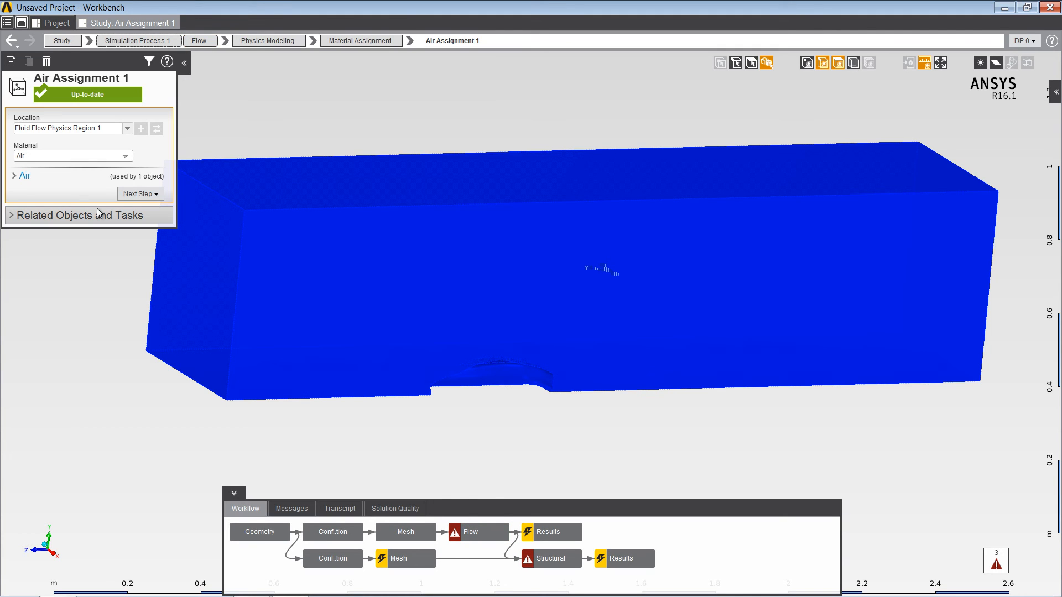
{"action": "left_click", "coordinate": [11, 40]}
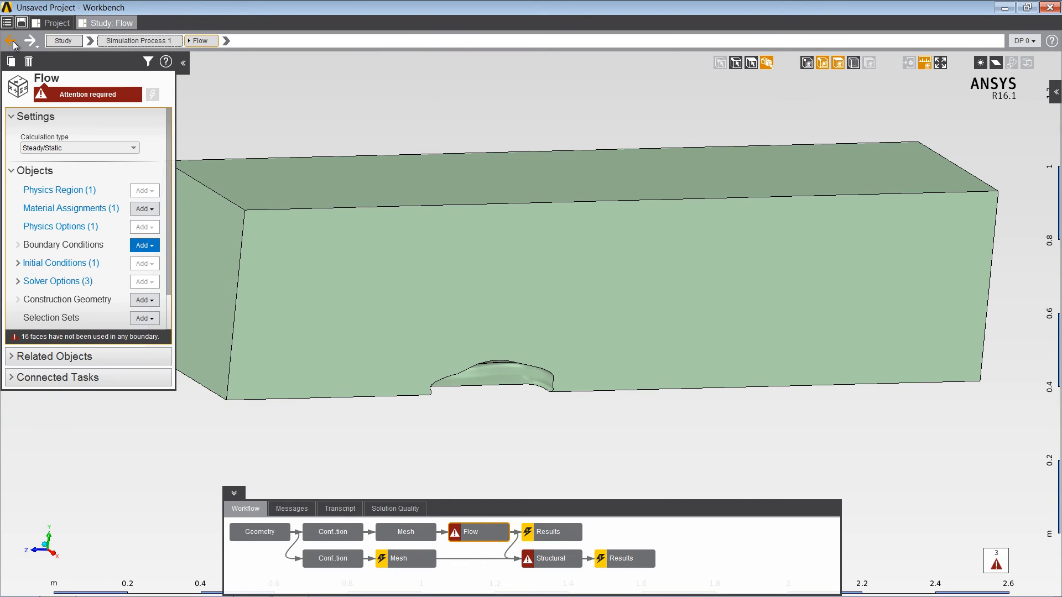
Add an inlet boundary condition on the upstream end face of the flow volume with a velocity magnitude of 5 m s^-1
{"action": "left_click", "coordinate": [143, 246]}
{"action": "left_click", "coordinate": [155, 261]}
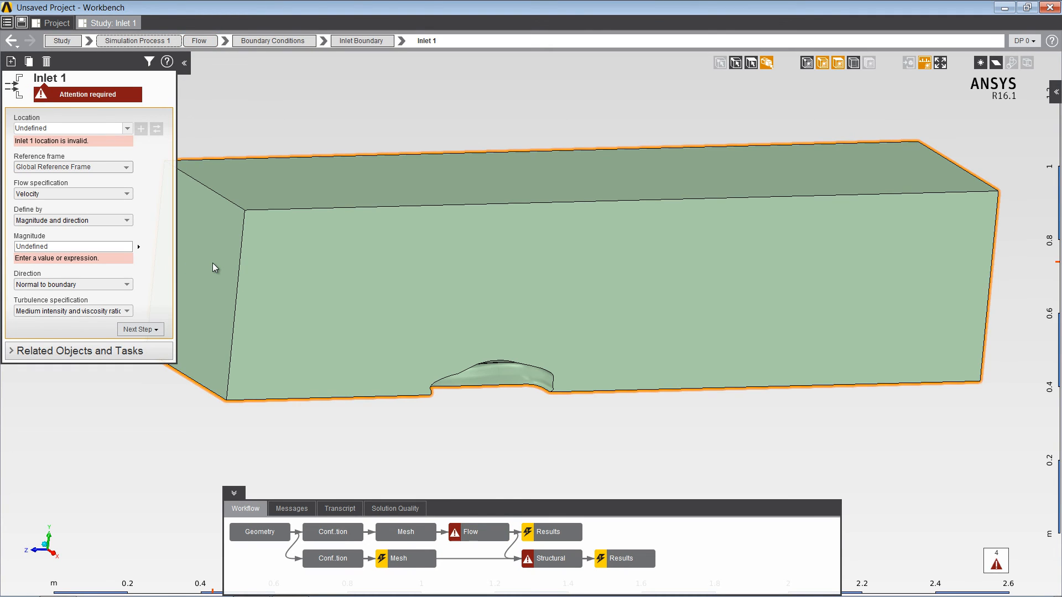
{"action": "left_click", "coordinate": [751, 63]}
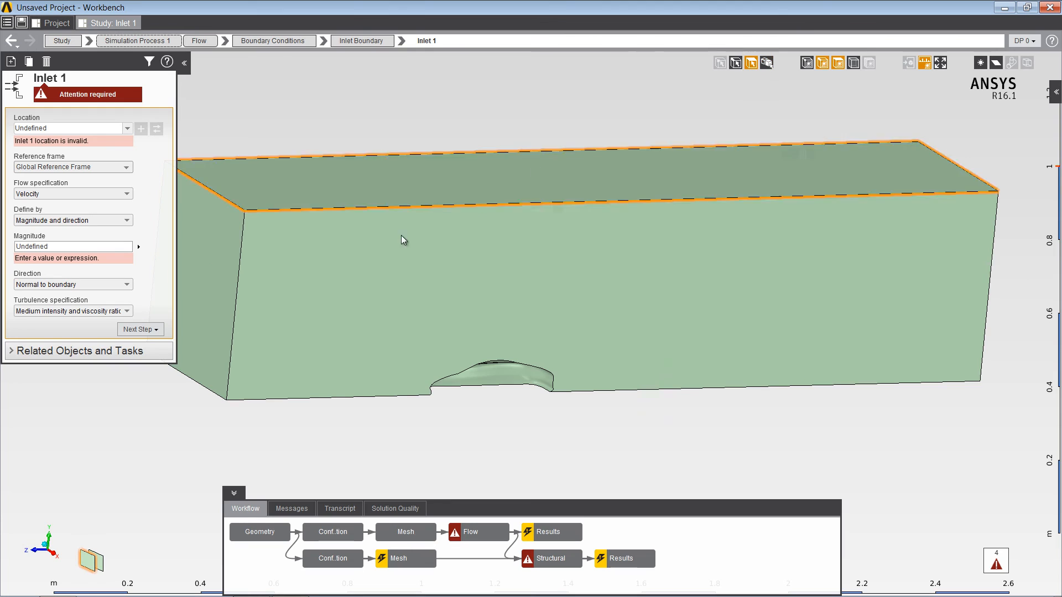
{"action": "left_click", "coordinate": [208, 265]}
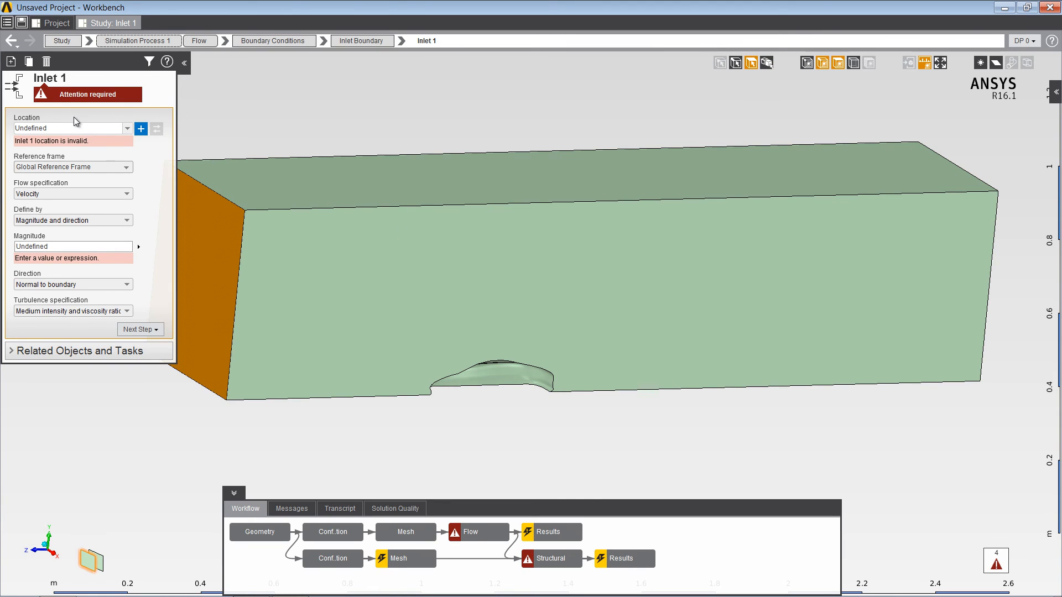
{"action": "left_click", "coordinate": [143, 128]}
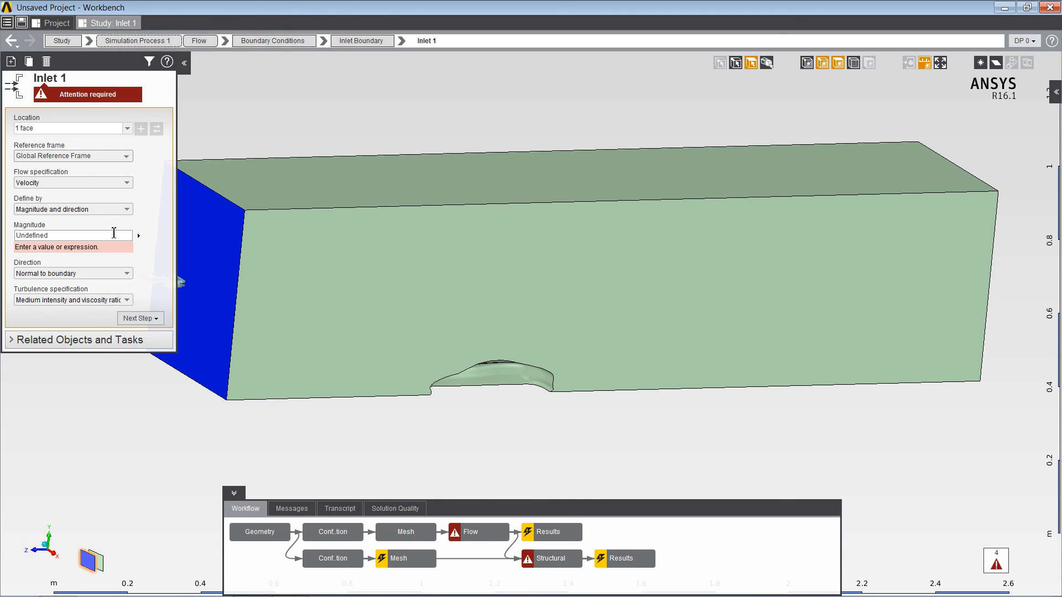
{"action": "left_click", "coordinate": [114, 233]}
{"action": "type", "text": "5 m s^-1"}
{"action": "key", "text": "Return"}
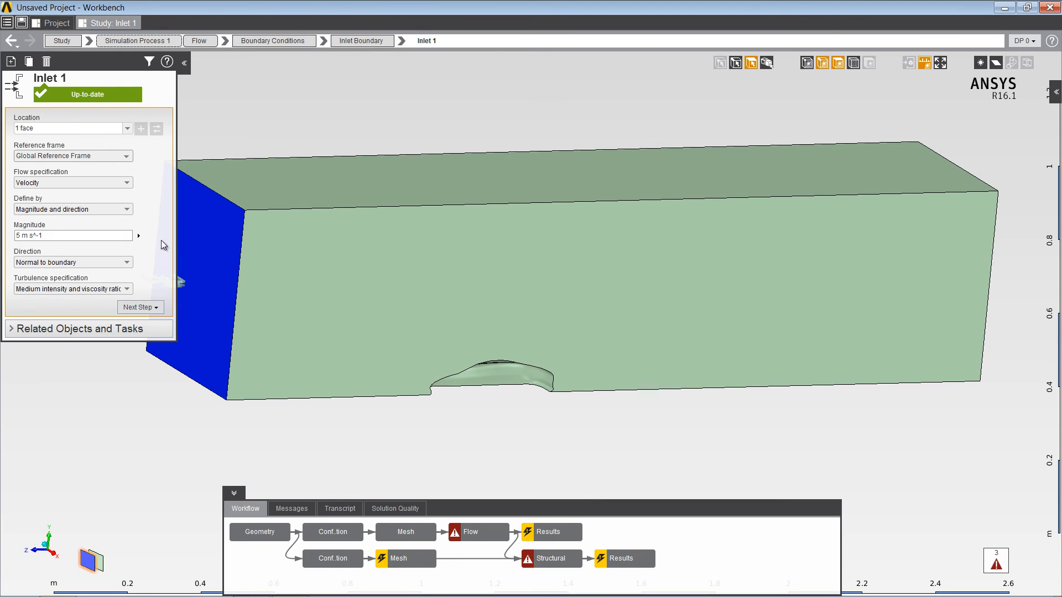
Add an outlet boundary condition on the end face opposite the inlet with a gauge static pressure of 0 Pa
{"action": "middle_click_drag", "start_coordinate": [400, 280], "coordinate": [192, 278]}
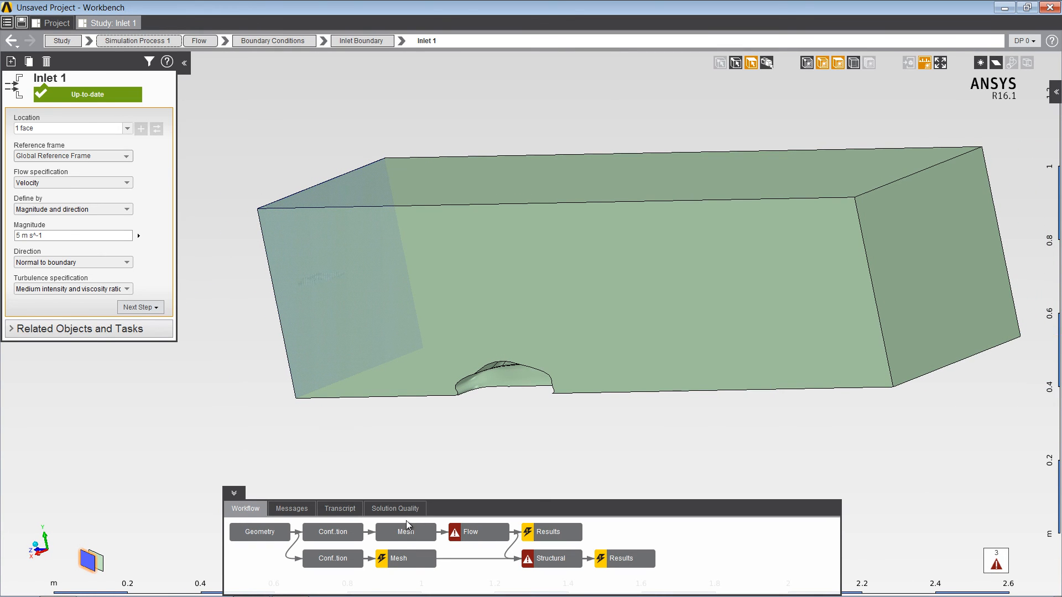
{"action": "left_click", "coordinate": [460, 535]}
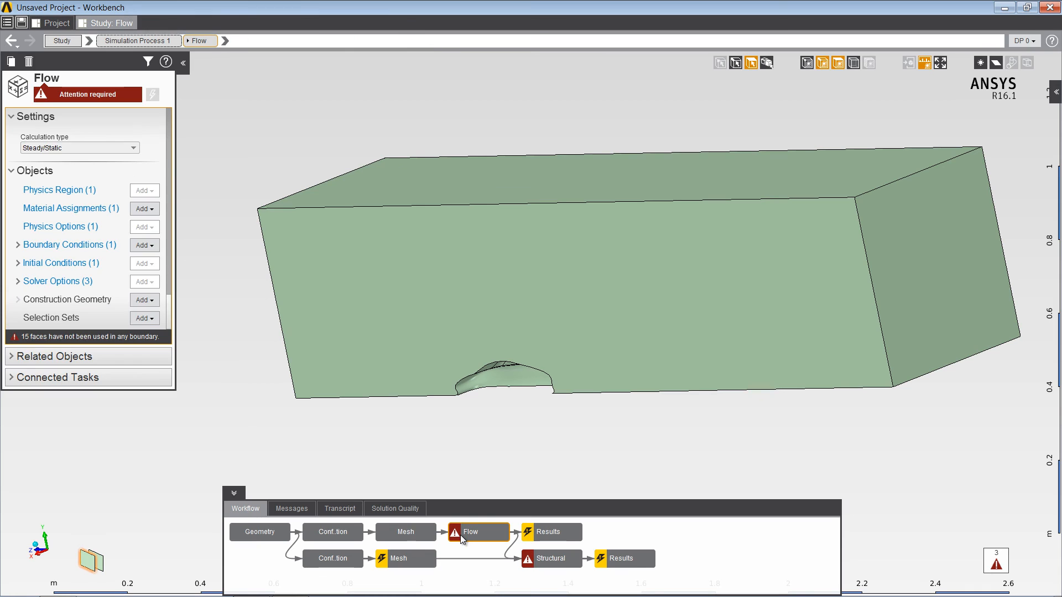
{"action": "left_click", "coordinate": [145, 245]}
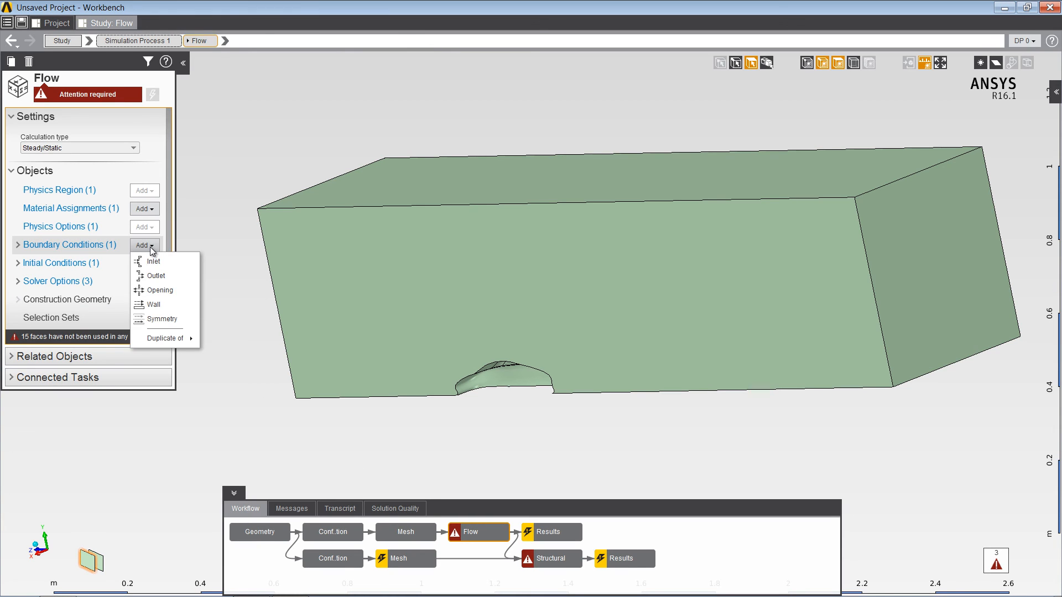
{"action": "left_click", "coordinate": [173, 276]}
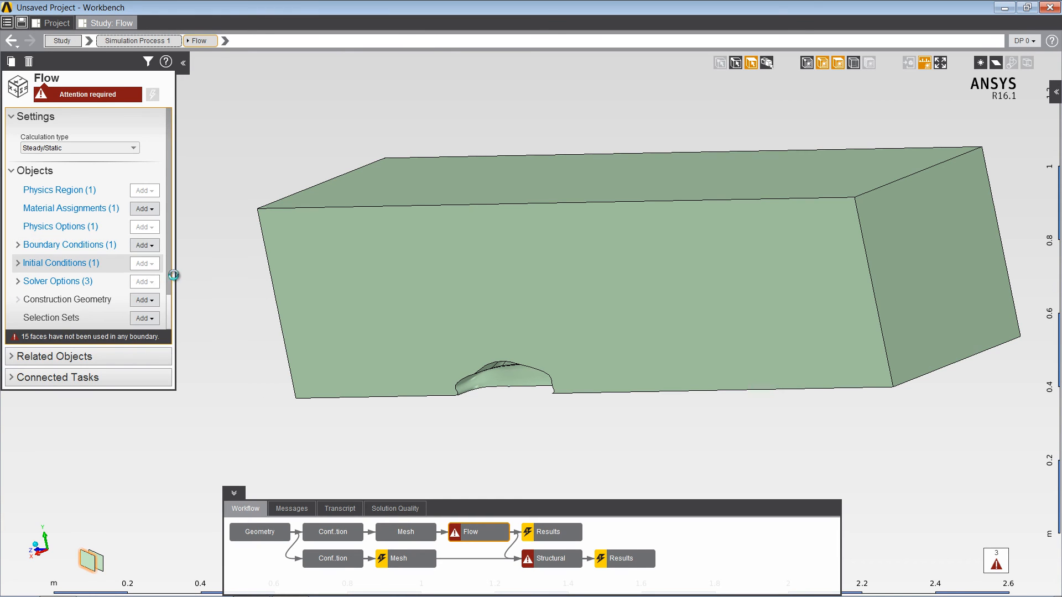
{"action": "left_click", "coordinate": [901, 293]}
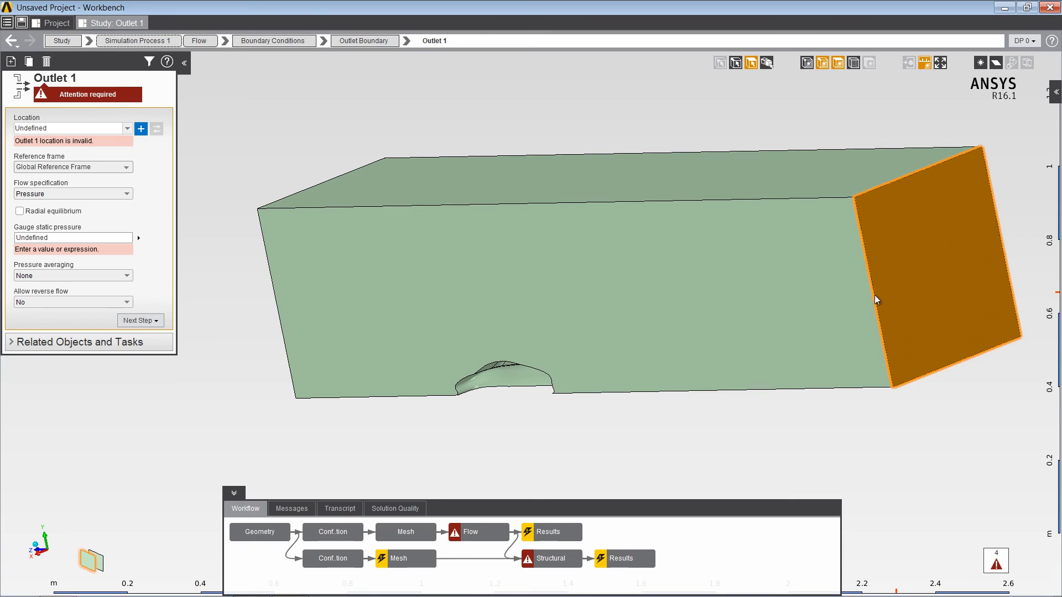
{"action": "left_click", "coordinate": [141, 128]}
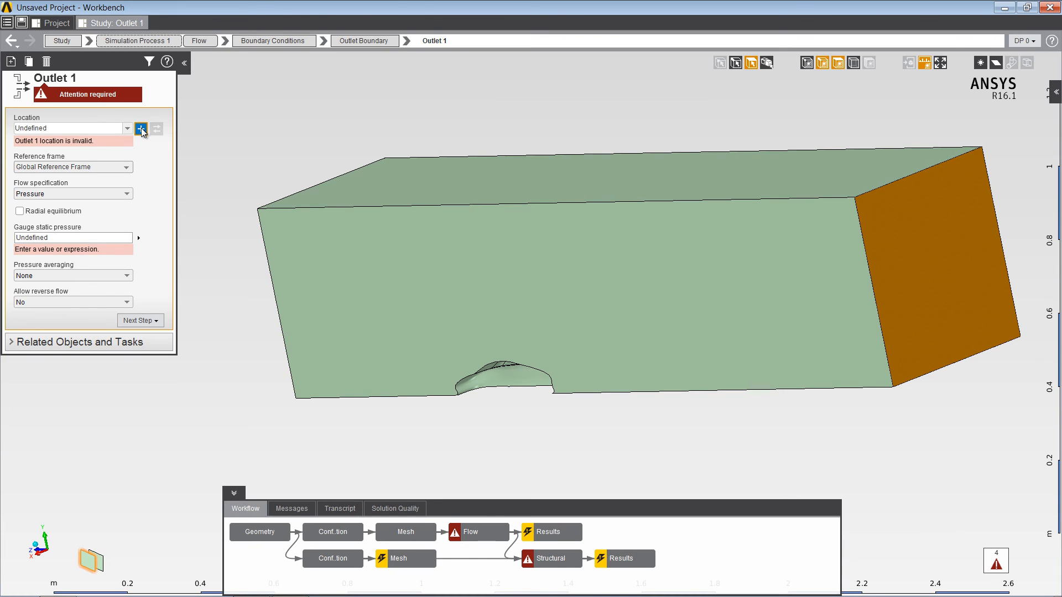
{"action": "left_click", "coordinate": [109, 227]}
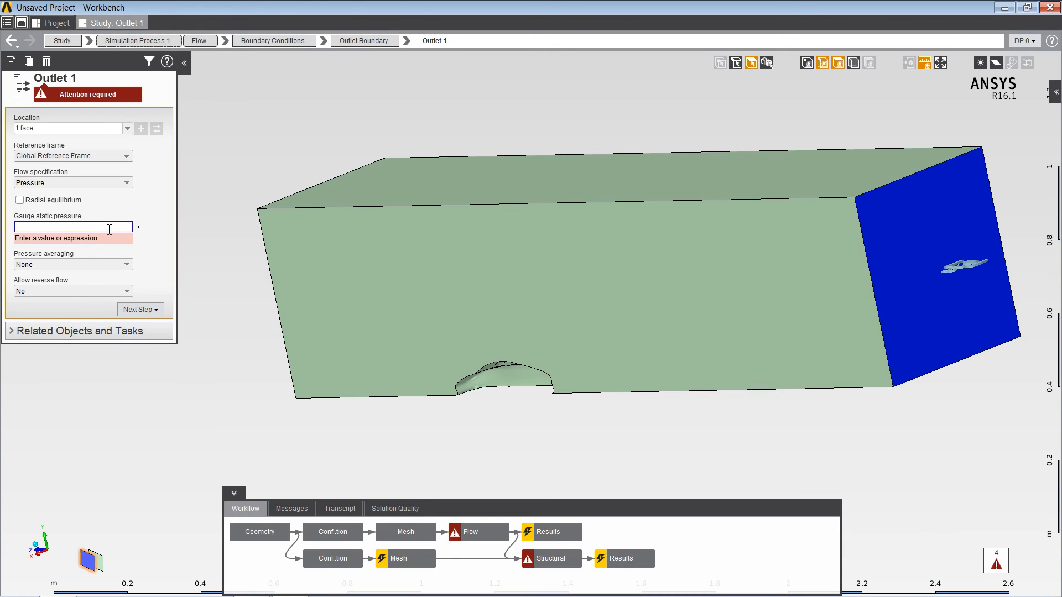
{"action": "key", "text": "Return"}
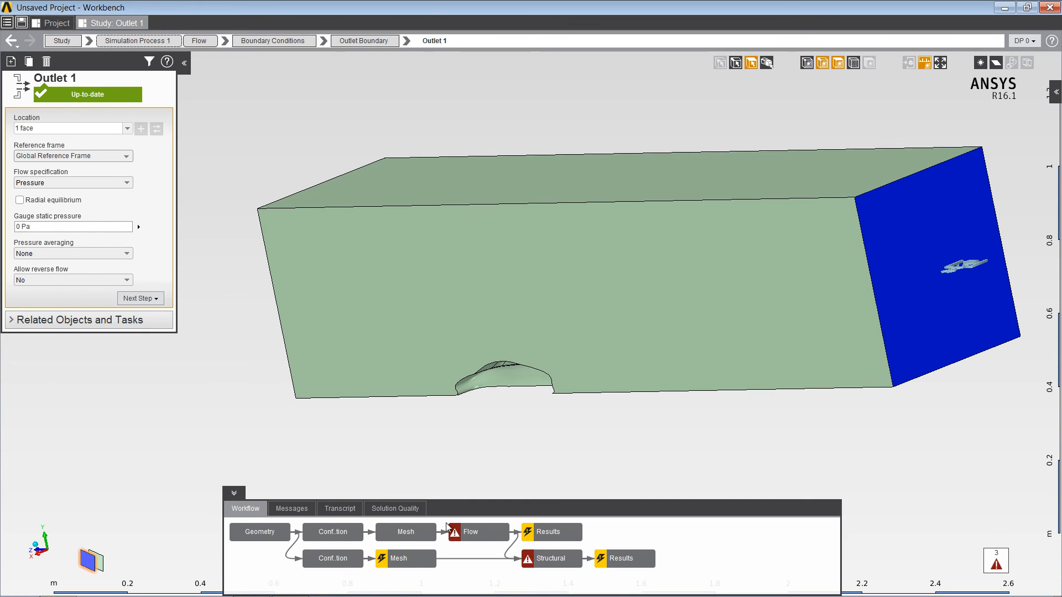
Add a symmetry boundary condition on the large side face of the flow volume that cuts through the car
{"action": "left_click", "coordinate": [459, 531]}
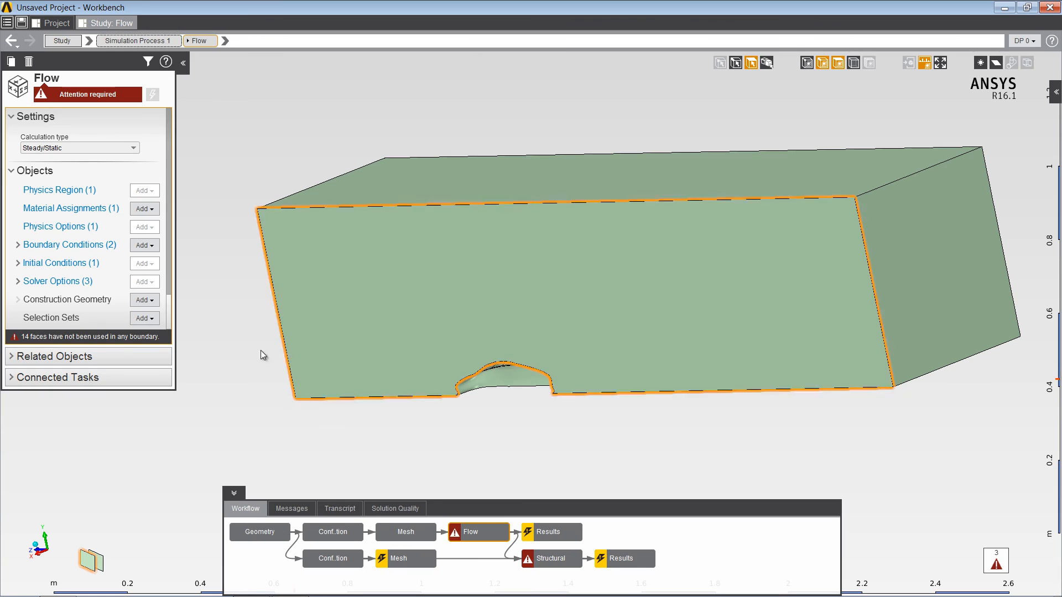
{"action": "left_click", "coordinate": [145, 245]}
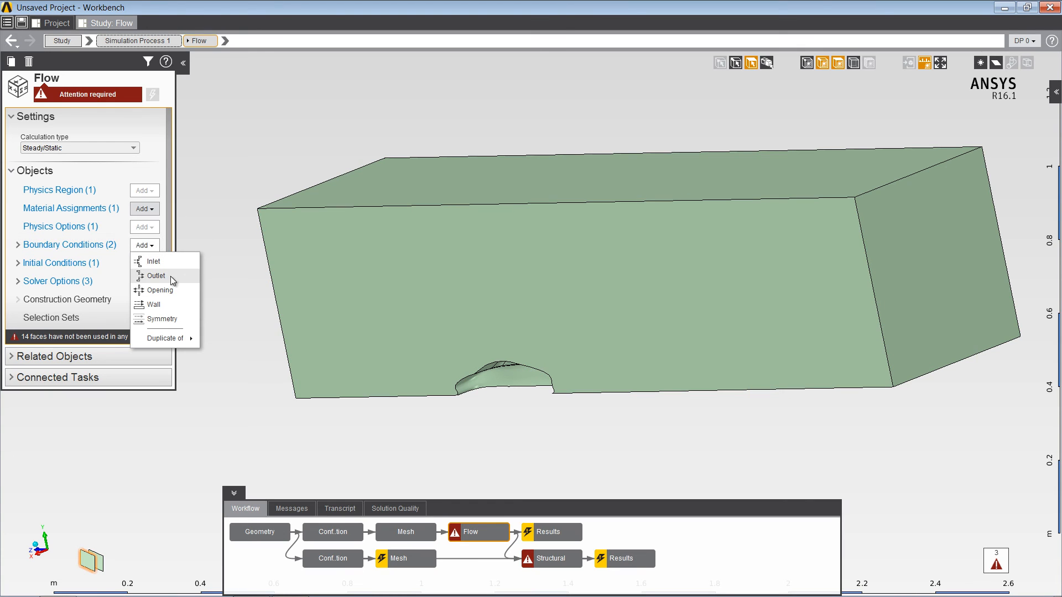
{"action": "left_click", "coordinate": [171, 316]}
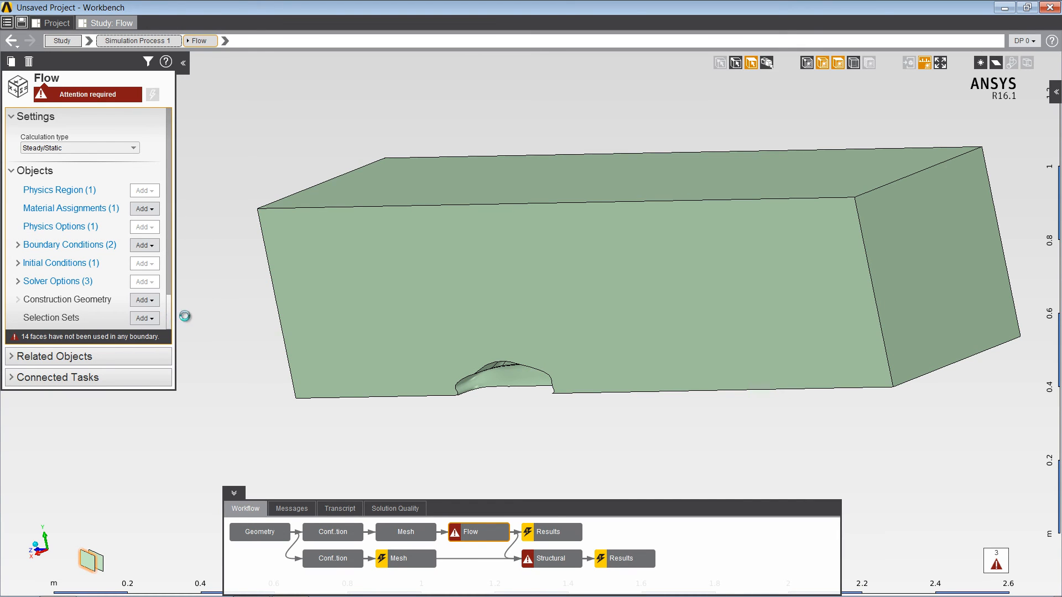
{"action": "left_click", "coordinate": [335, 318]}
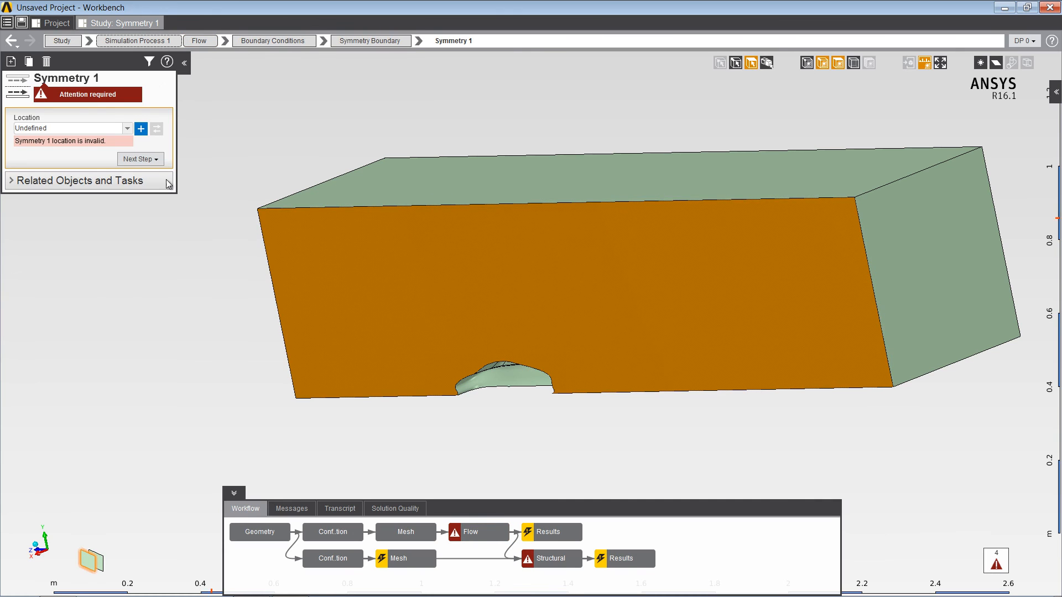
{"action": "left_click", "coordinate": [141, 128]}
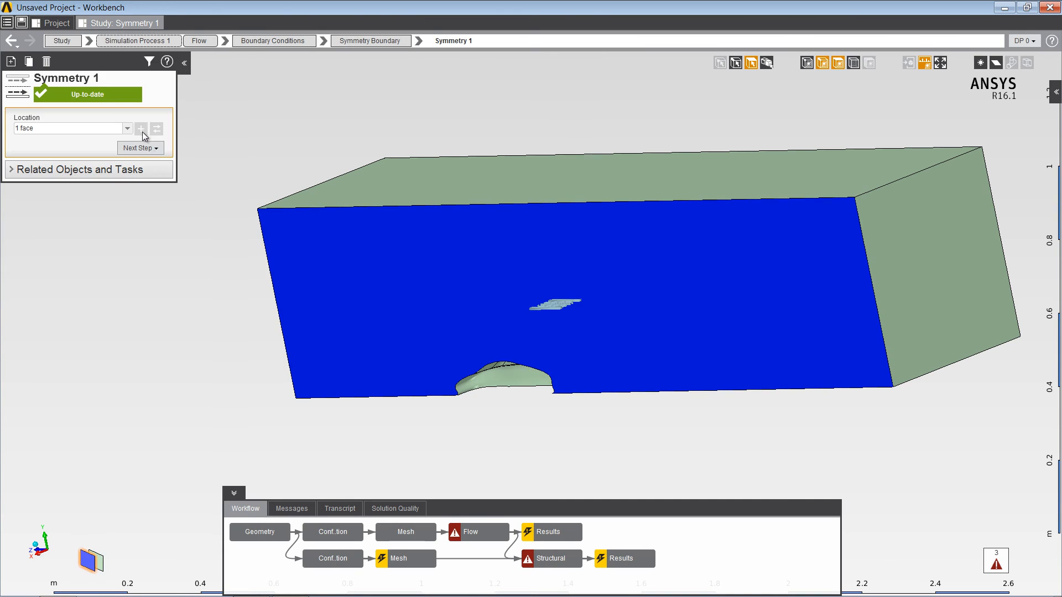
Add a stationary no-slip wall boundary condition covering all remaining unassigned faces of the flow volume
{"action": "left_click", "coordinate": [470, 536]}
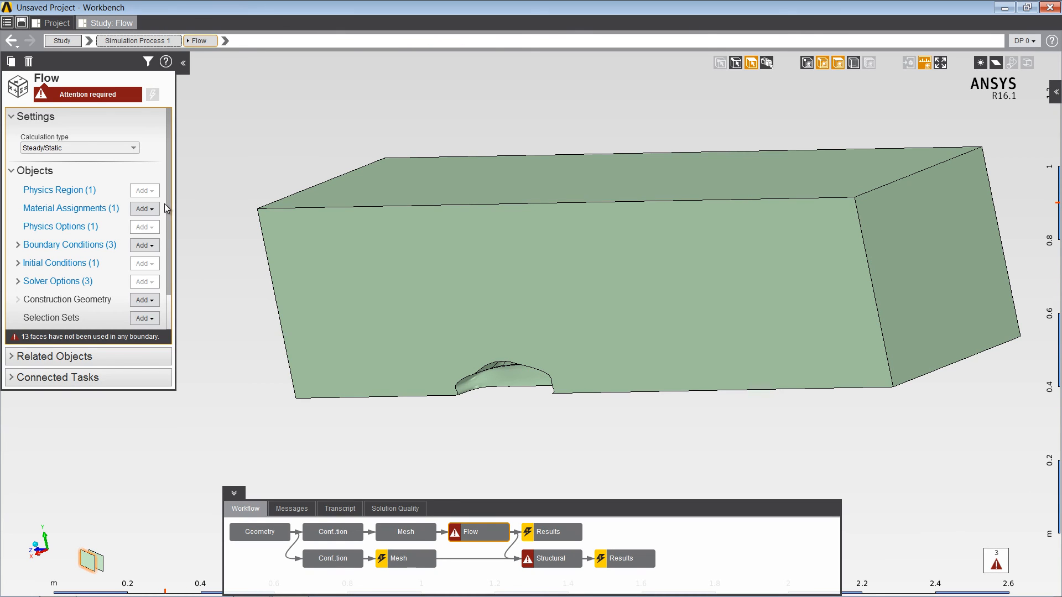
{"action": "left_click", "coordinate": [146, 245]}
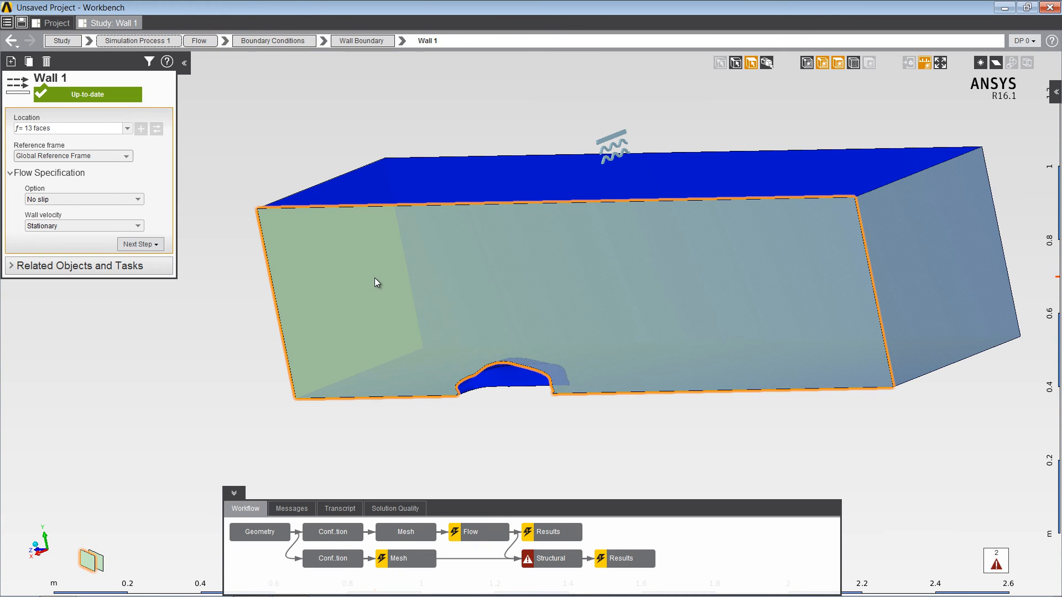
{"action": "middle_click_drag", "start_coordinate": [374, 278], "coordinate": [410, 268]}
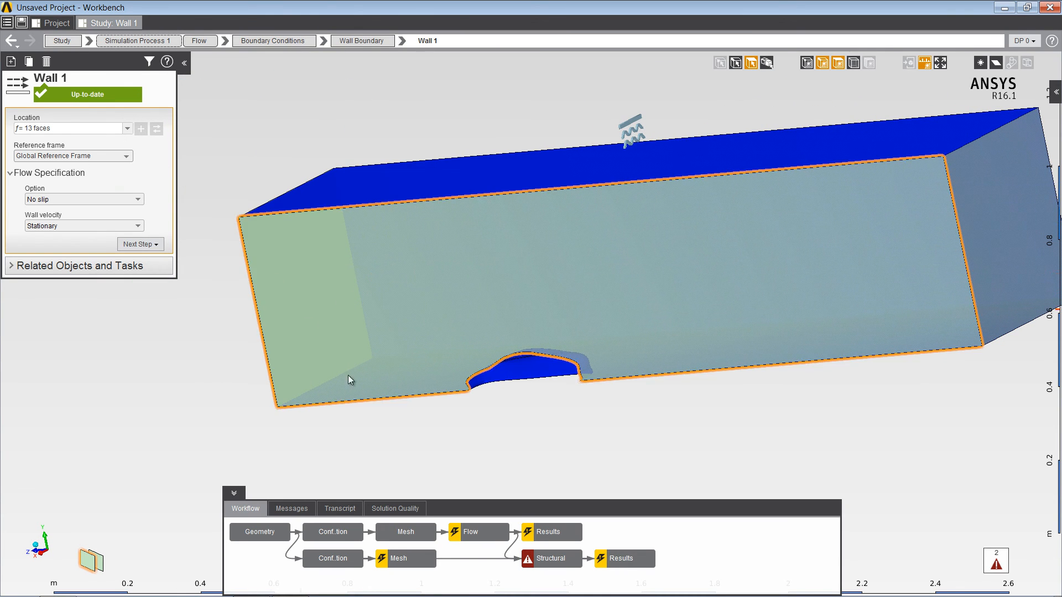
Solve the flow physics and examine the convergence plot in an enlarged view
{"action": "left_click", "coordinate": [464, 529]}
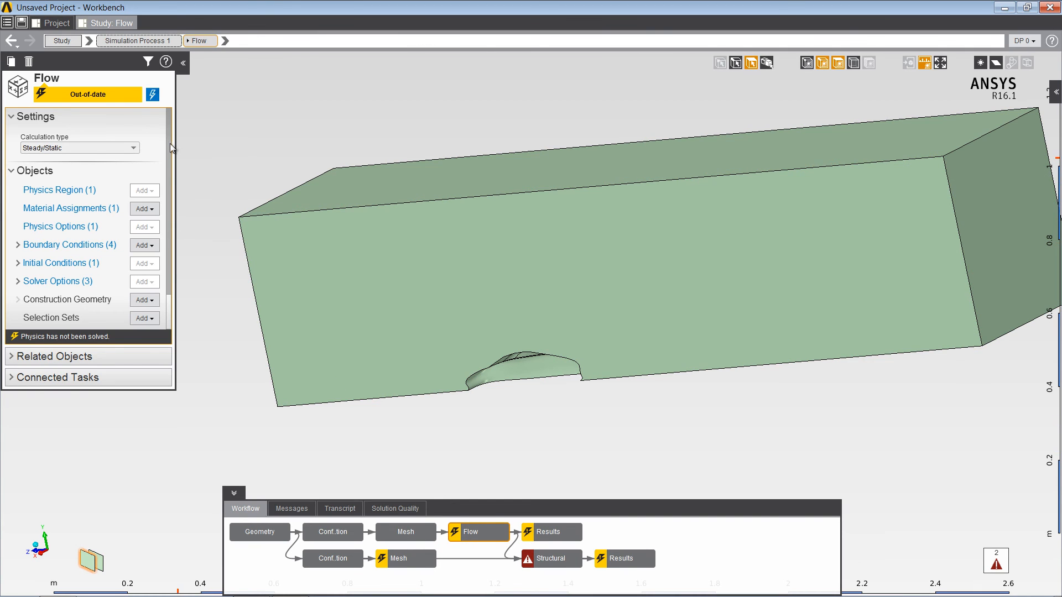
{"action": "left_click", "coordinate": [152, 95]}
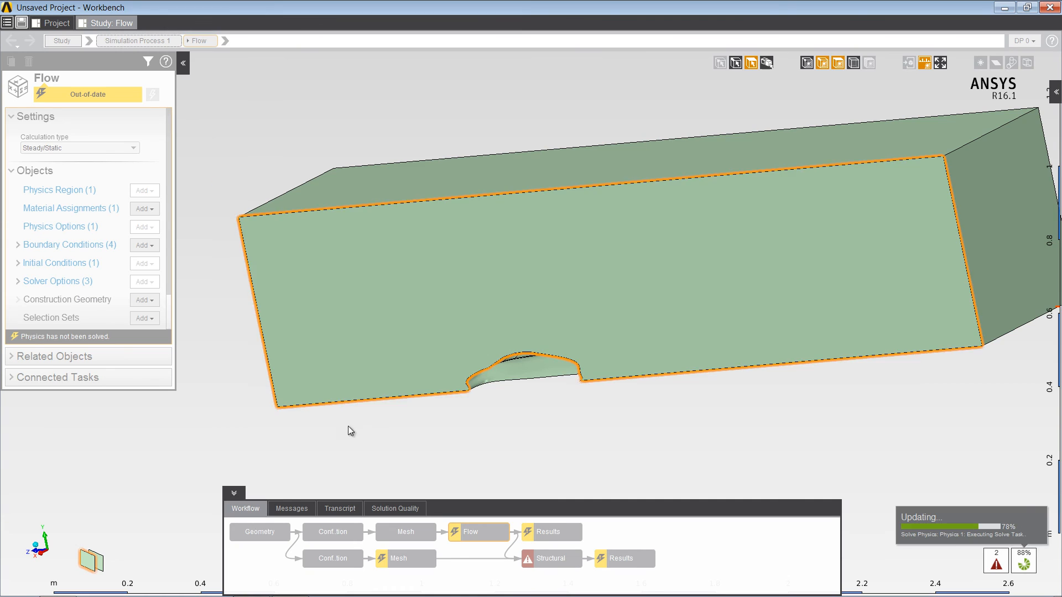
{"action": "left_click", "coordinate": [391, 510]}
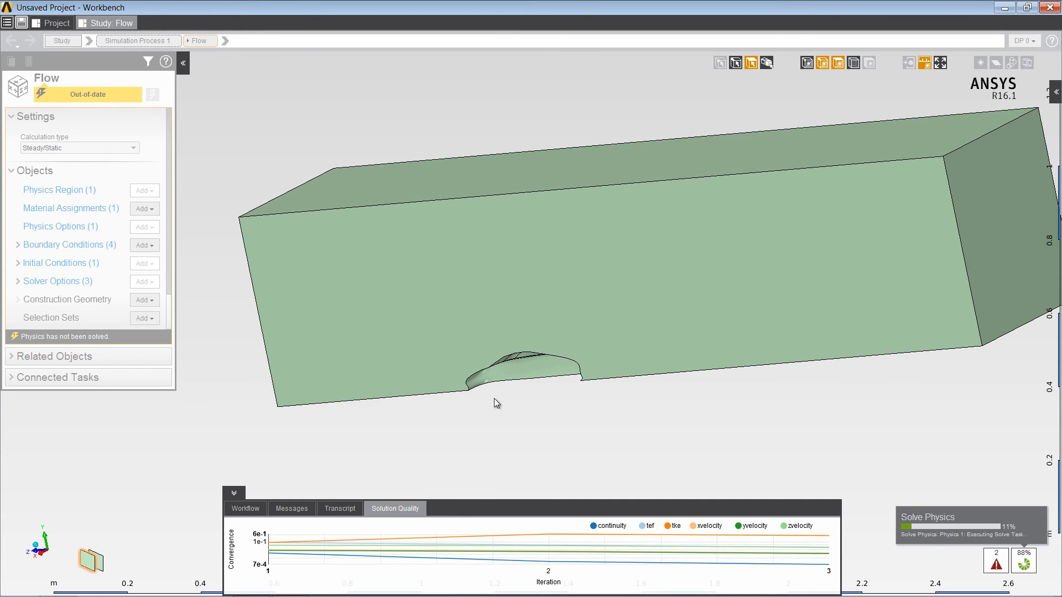
{"action": "left_click_drag", "start_coordinate": [496, 487], "coordinate": [500, 220]}
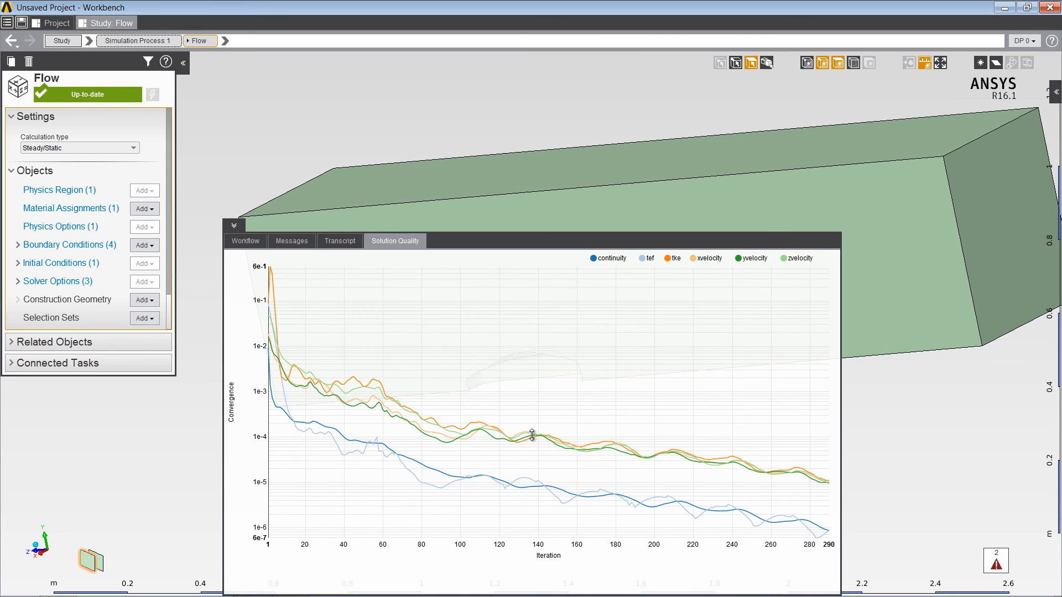
{"action": "left_click_drag", "start_coordinate": [532, 435], "coordinate": [532, 487]}
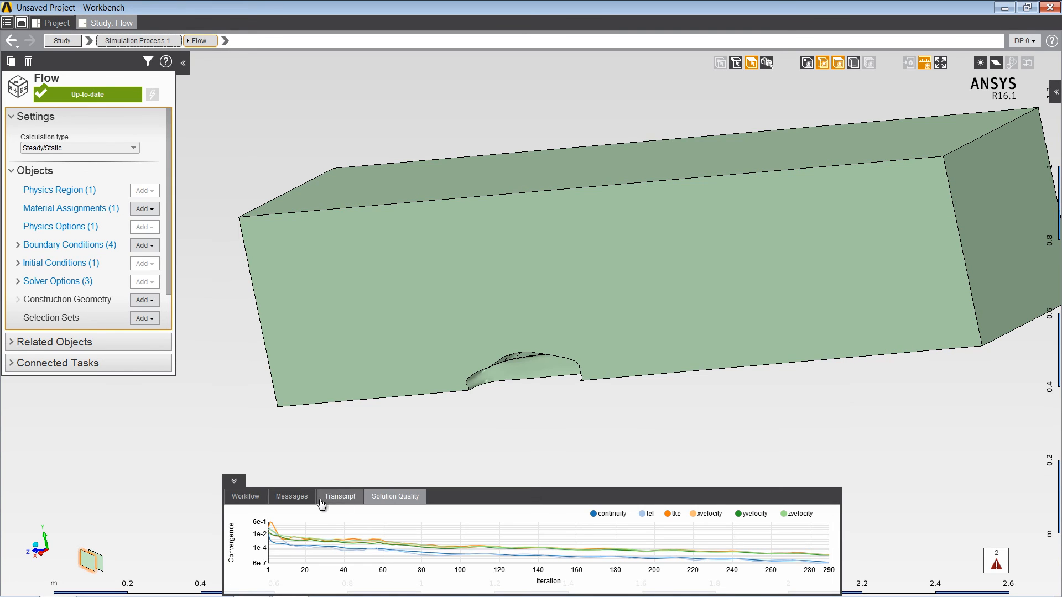
{"action": "left_click", "coordinate": [248, 497]}
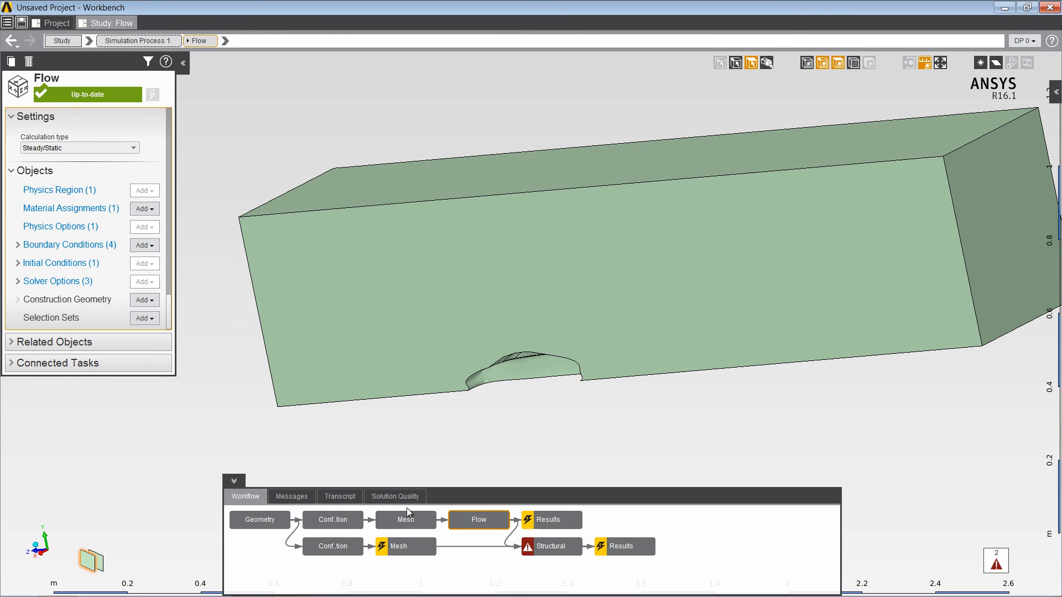
Evaluate the flow task's velocity vector result and return to the flow results overview
{"action": "left_click", "coordinate": [551, 519]}
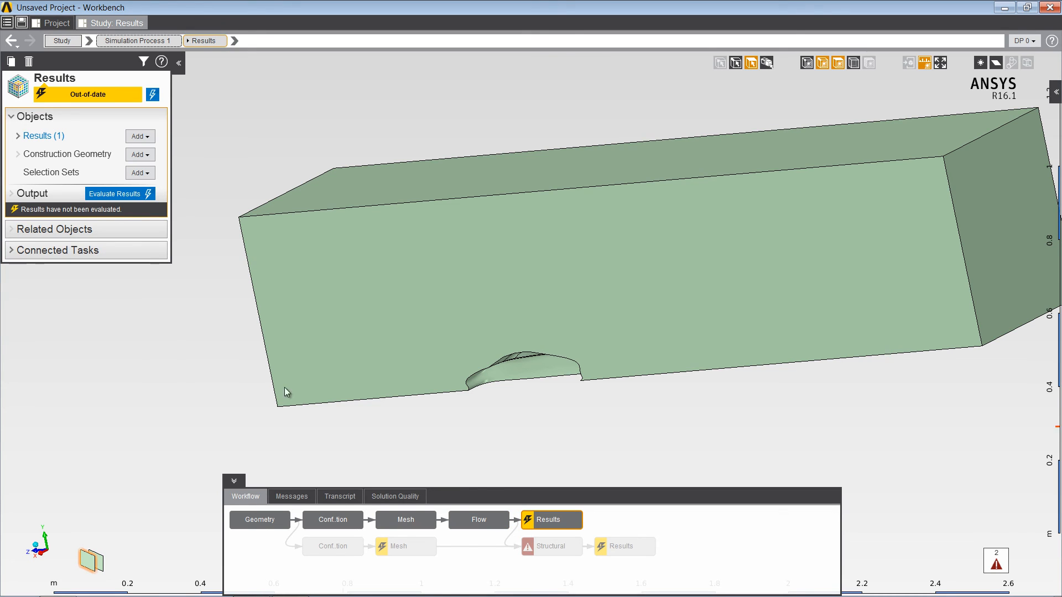
{"action": "left_click", "coordinate": [43, 137]}
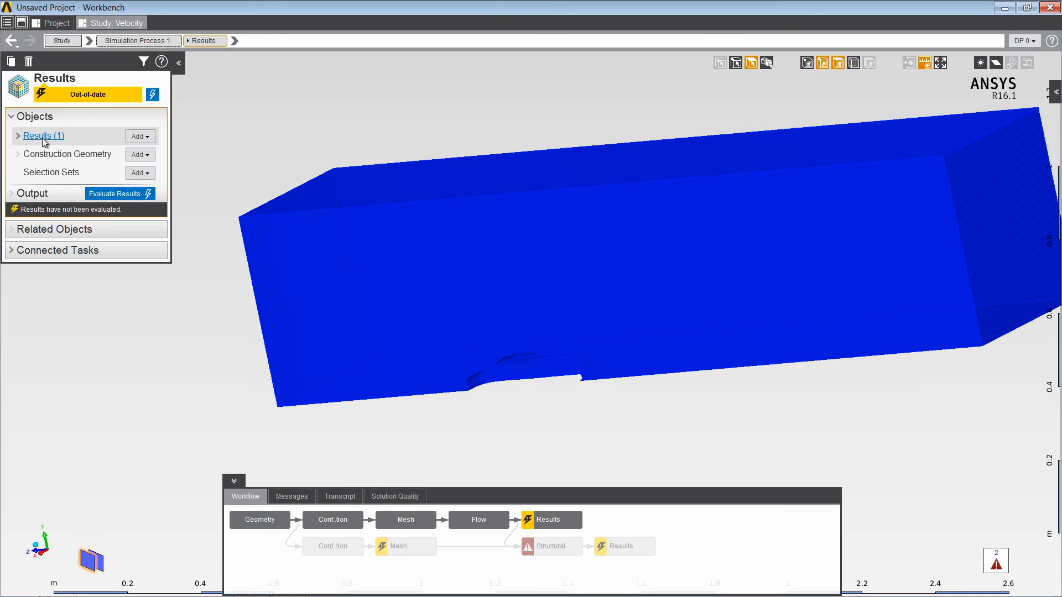
{"action": "left_click", "coordinate": [155, 96]}
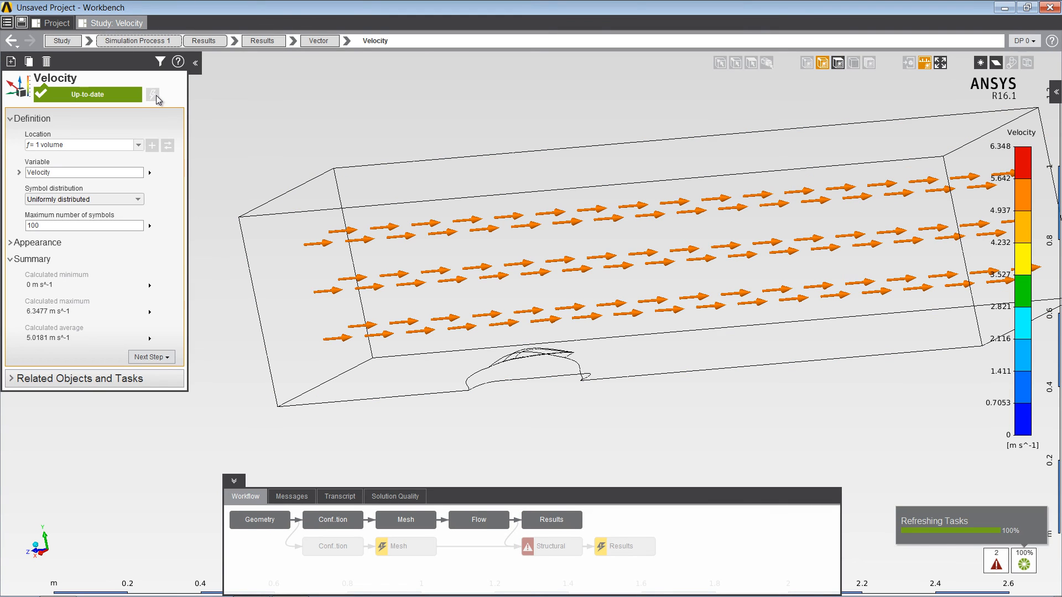
{"action": "left_click", "coordinate": [557, 526]}
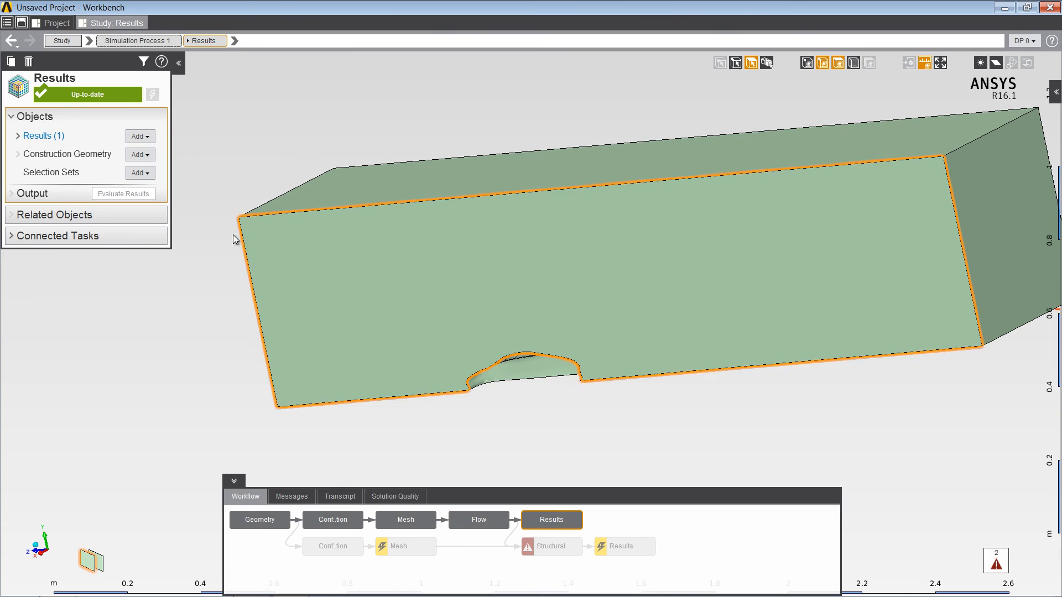
Add a contour result to the flow results and assign all faces of the flow volume as its location
{"action": "left_click", "coordinate": [147, 136]}
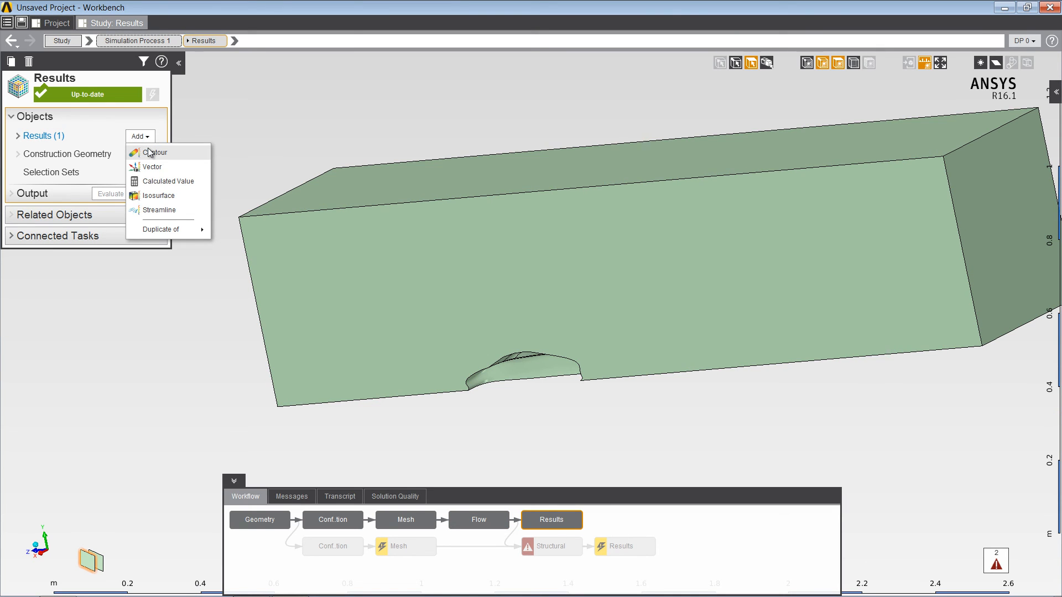
{"action": "left_click", "coordinate": [151, 152]}
{"action": "left_click", "coordinate": [313, 205]}
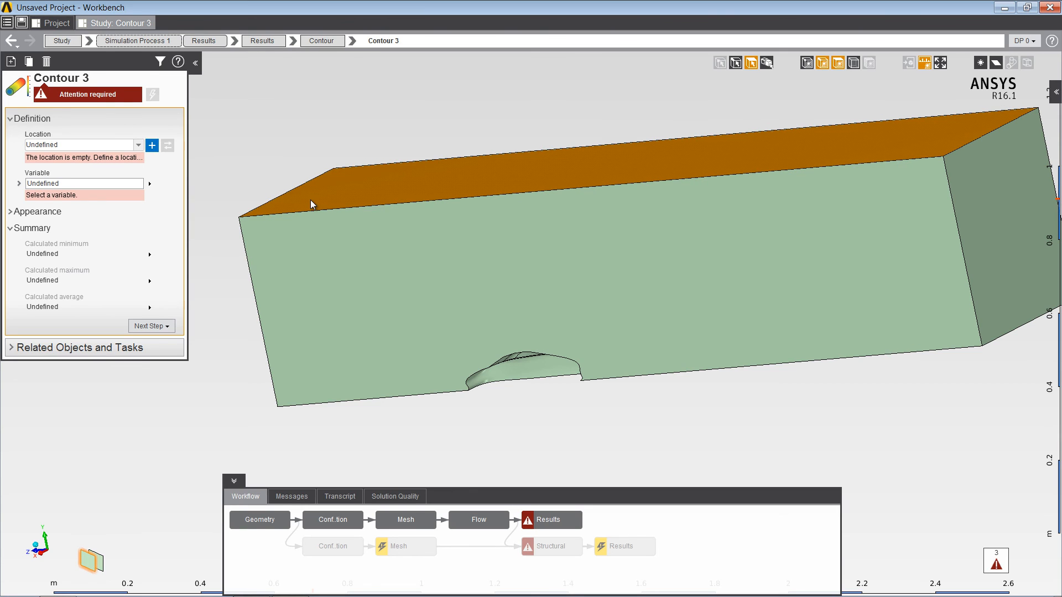
{"action": "right_click", "coordinate": [312, 204]}
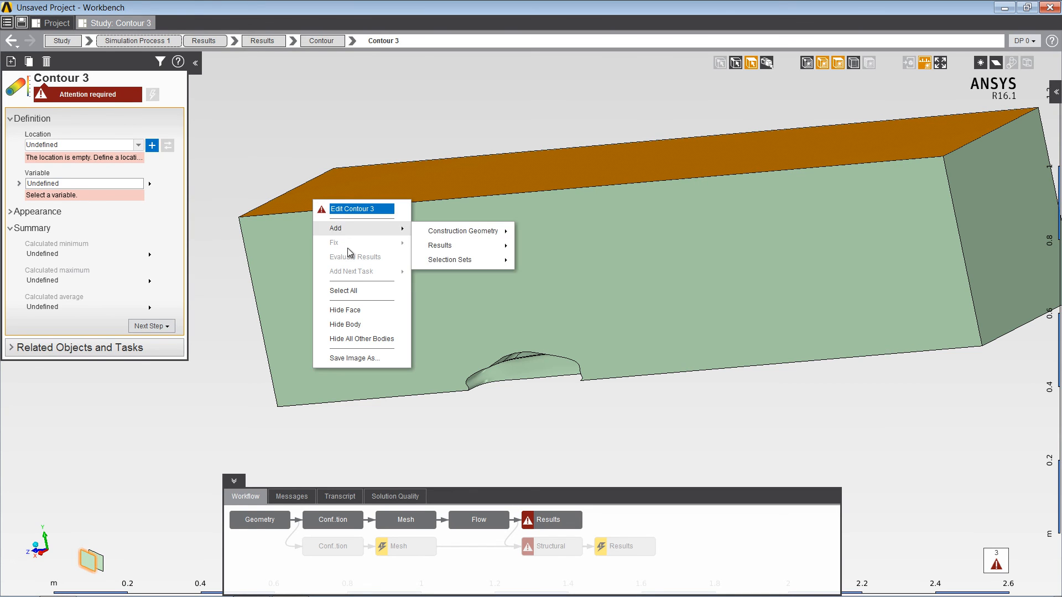
{"action": "left_click", "coordinate": [353, 291]}
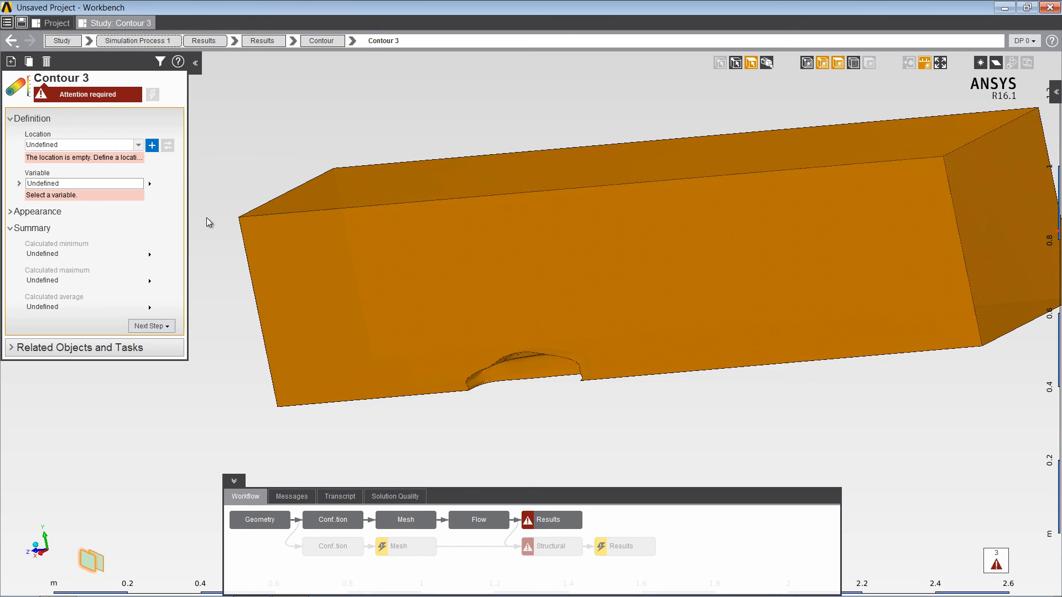
{"action": "left_click", "coordinate": [152, 145]}
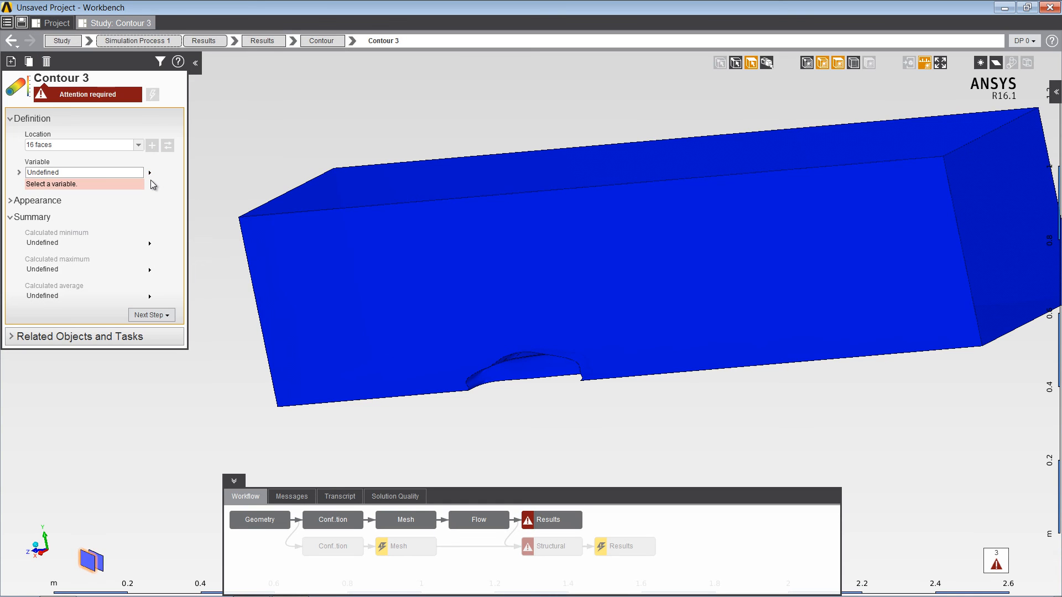
Set the contour's variable to Pressure and evaluate it
{"action": "left_click", "coordinate": [142, 171]}
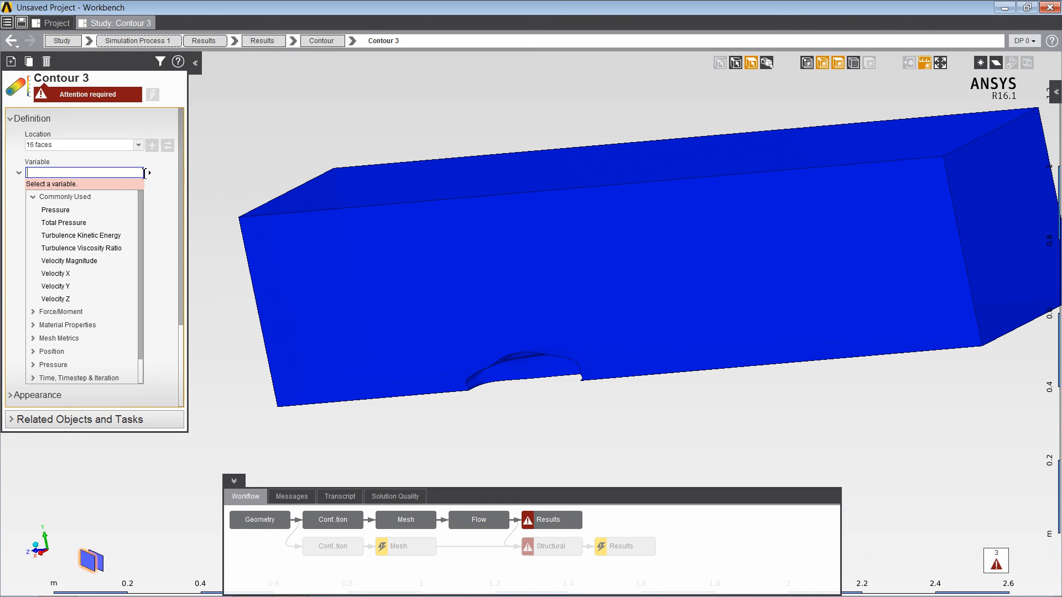
{"action": "left_click", "coordinate": [56, 210]}
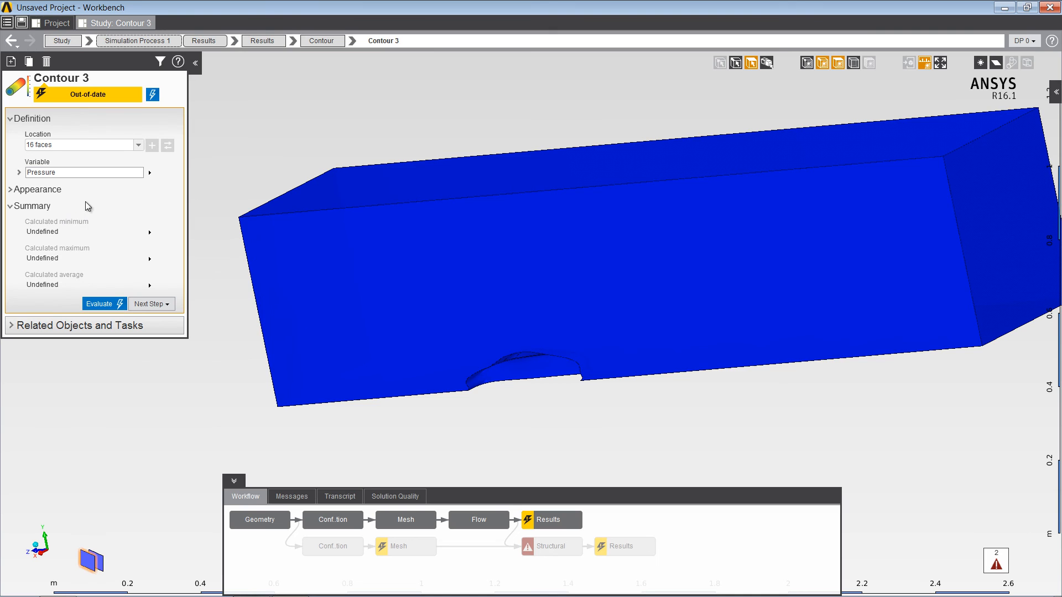
{"action": "left_click", "coordinate": [153, 94]}
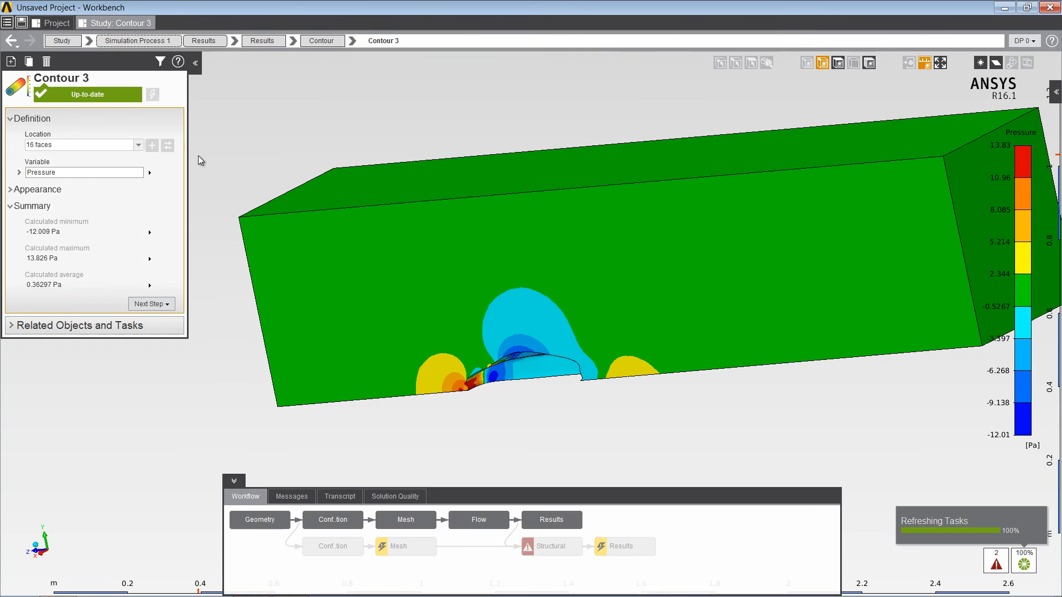
Examine the pressure contour on the car body and the surrounding symmetry and ground faces up close
{"action": "left_click_drag", "start_coordinate": [394, 275], "coordinate": [400, 202]}
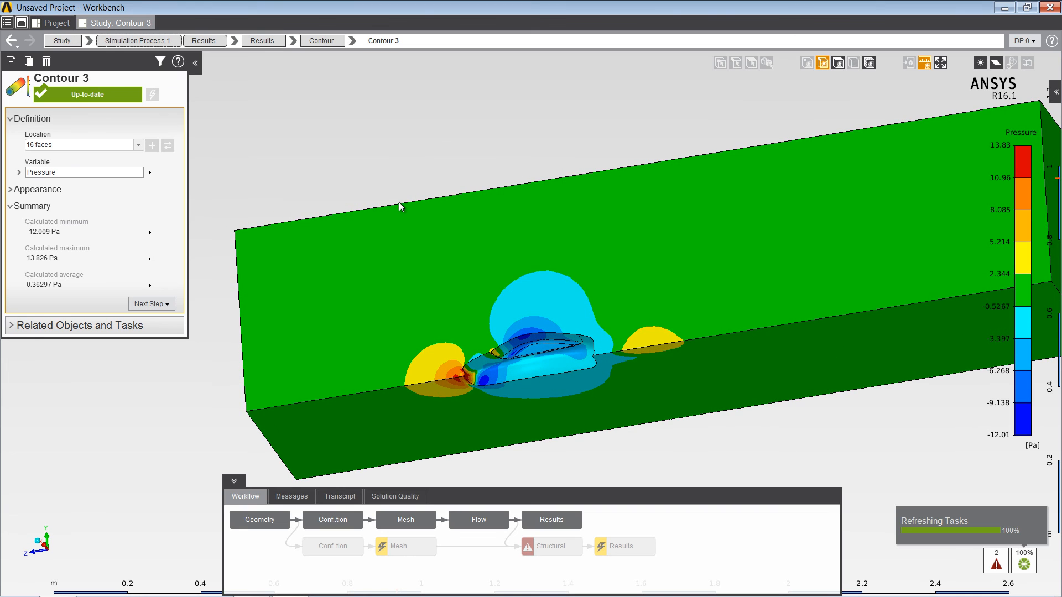
{"action": "scroll", "coordinate": [415, 228], "scroll_direction": "down", "scroll_amount": 2}
{"action": "scroll", "coordinate": [416, 231], "scroll_direction": "up", "scroll_amount": 4}
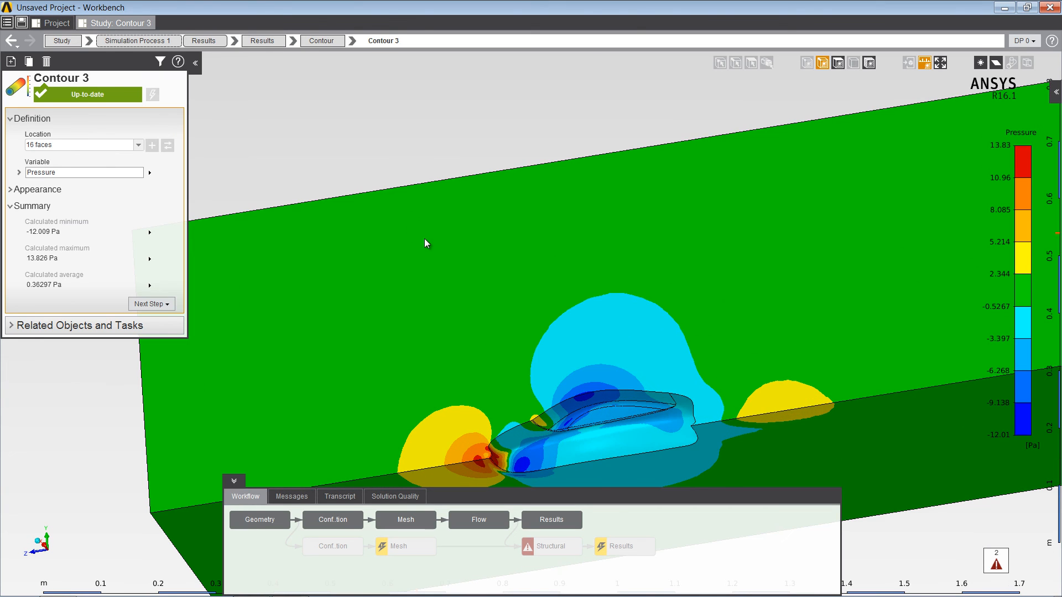
{"action": "middle_click_drag", "start_coordinate": [520, 269], "coordinate": [392, 134], "text": "ctrl"}
{"action": "scroll", "coordinate": [453, 224], "scroll_direction": "up", "scroll_amount": 2}
{"action": "scroll", "coordinate": [422, 196], "scroll_direction": "up", "scroll_amount": 2}
{"action": "middle_click_drag", "start_coordinate": [426, 197], "coordinate": [389, 198], "text": "ctrl"}
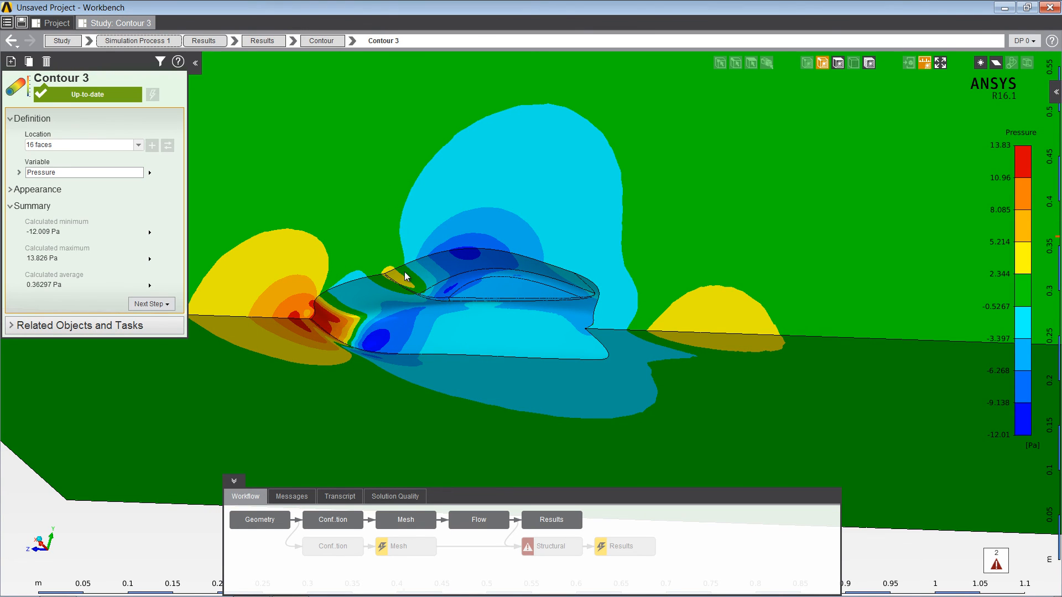
Add a streamline result seeded from Inlet 1 with approximately 100 uniformly distributed points and evaluate it
{"action": "left_click", "coordinate": [553, 525]}
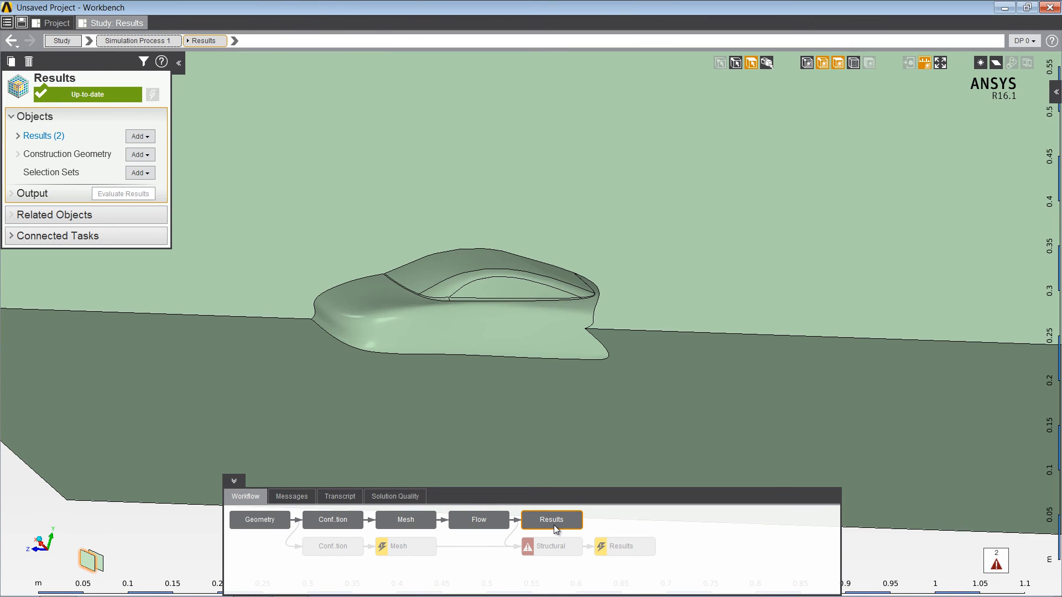
{"action": "left_click", "coordinate": [145, 137]}
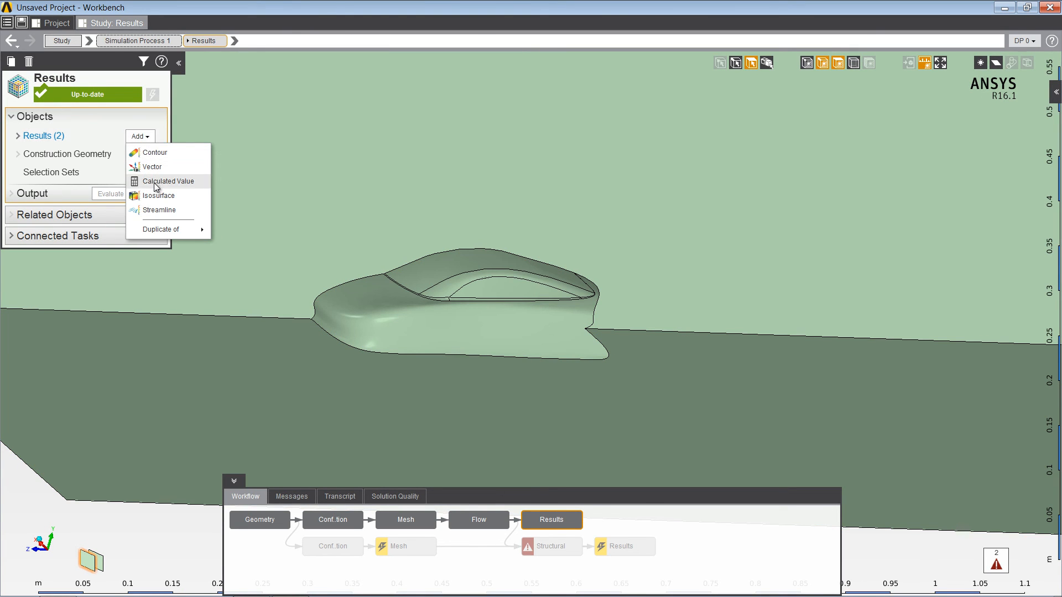
{"action": "left_click", "coordinate": [160, 210]}
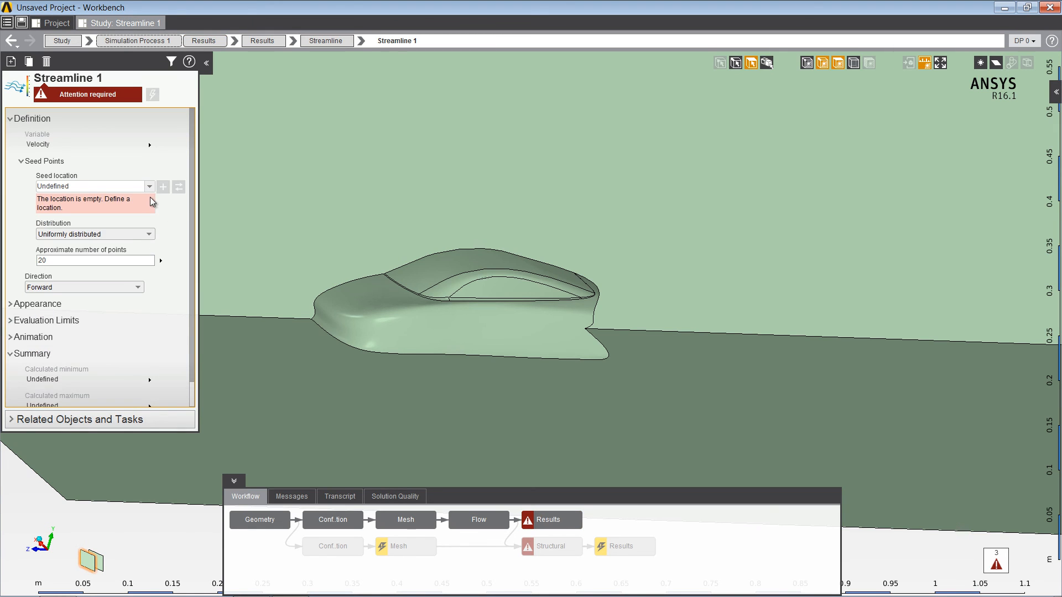
{"action": "left_click", "coordinate": [149, 187]}
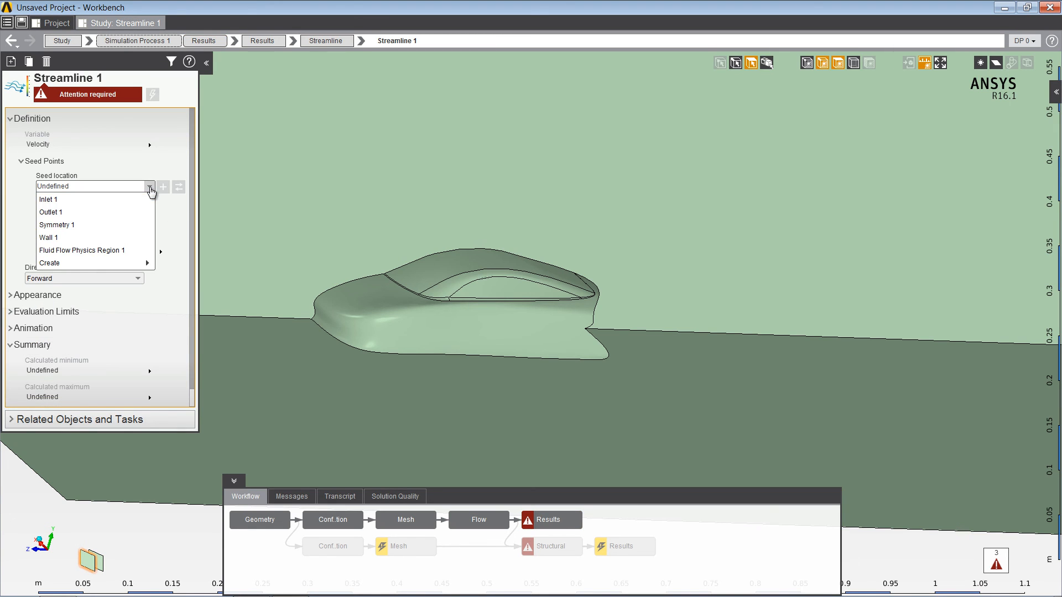
{"action": "left_click", "coordinate": [75, 199]}
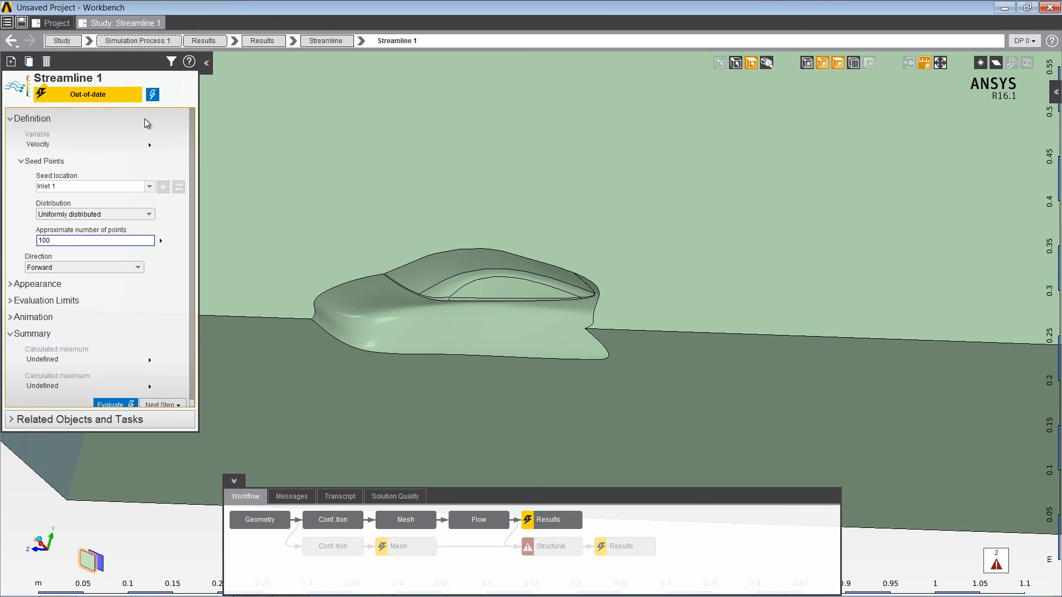
{"action": "left_click", "coordinate": [157, 95]}
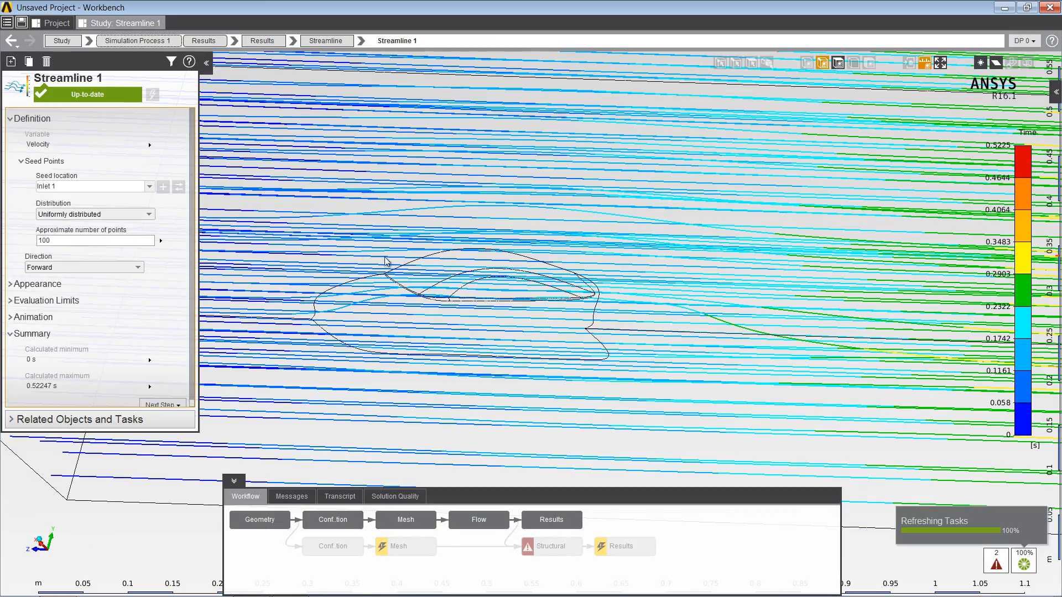
{"action": "middle_click_drag", "start_coordinate": [486, 270], "coordinate": [284, 305]}
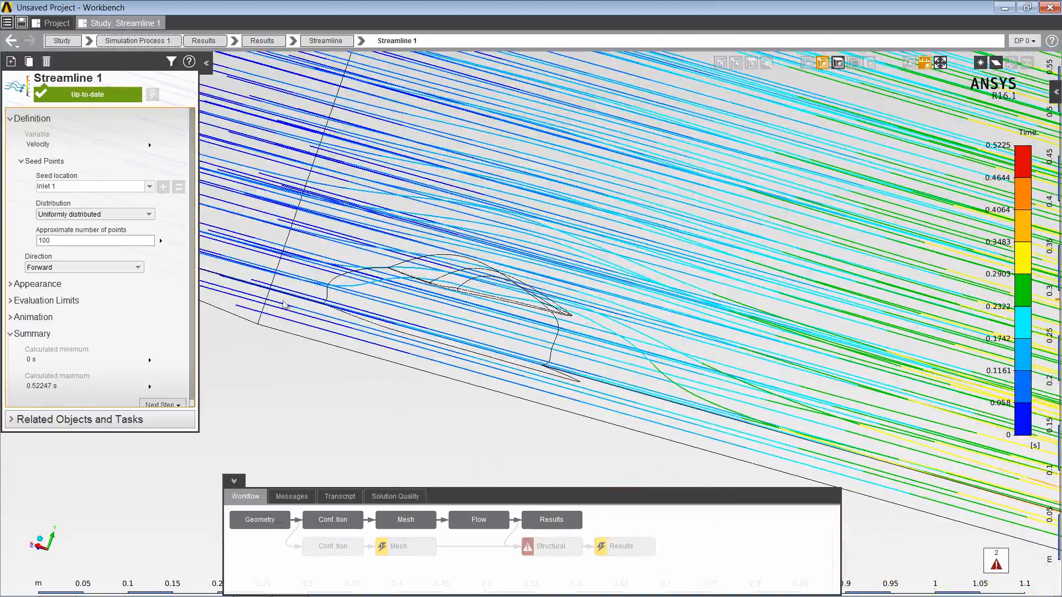
Set the streamline's approximate number of seed points to 500 and re-evaluate it
{"action": "double_click", "coordinate": [107, 241]}
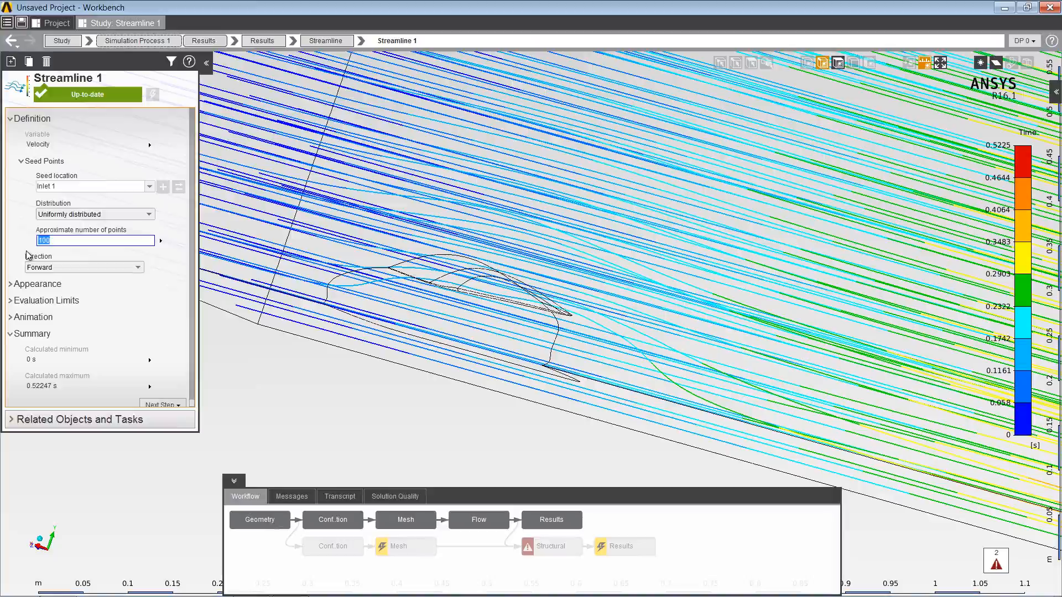
{"action": "type", "text": "500"}
{"action": "key", "text": "Return"}
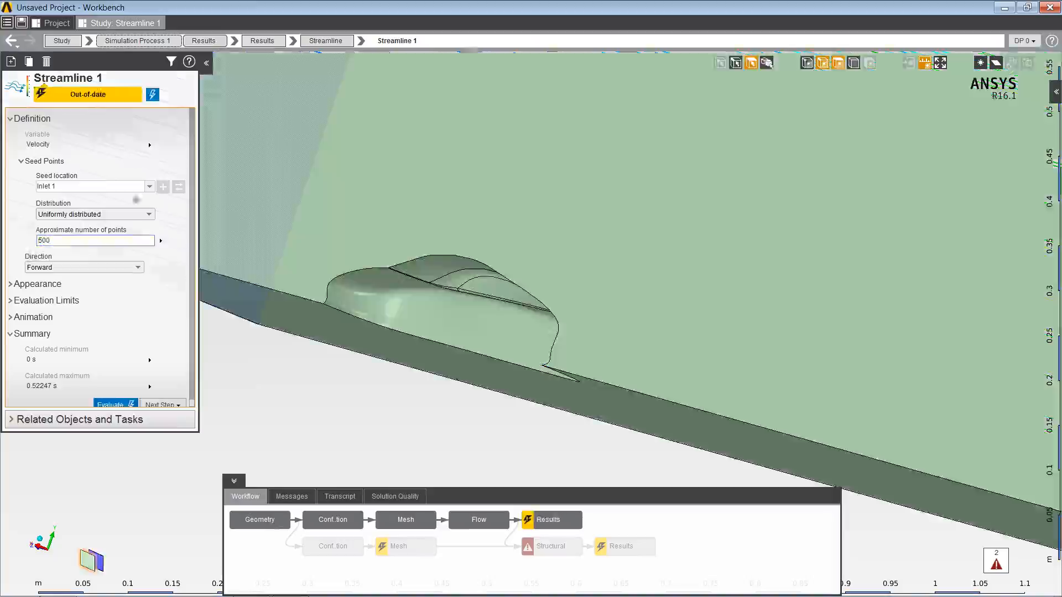
{"action": "left_click", "coordinate": [152, 94]}
{"action": "left_click_drag", "start_coordinate": [518, 340], "coordinate": [685, 355]}
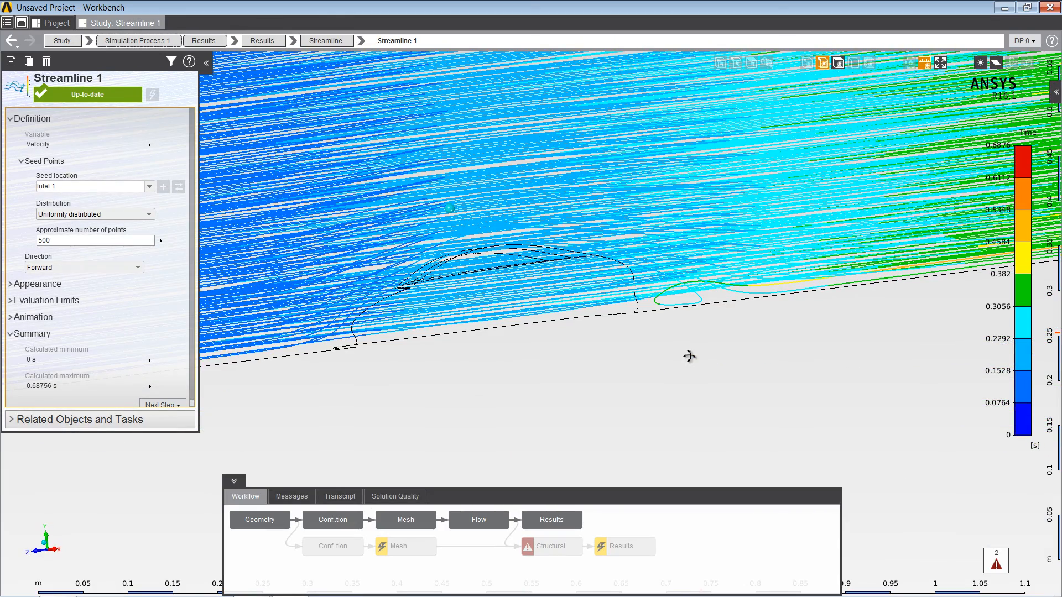
Add a contour result located on Streamline 1 with Velocity Magnitude as the variable, and evaluate it to inspect the flow over the car
{"action": "left_click", "coordinate": [563, 520]}
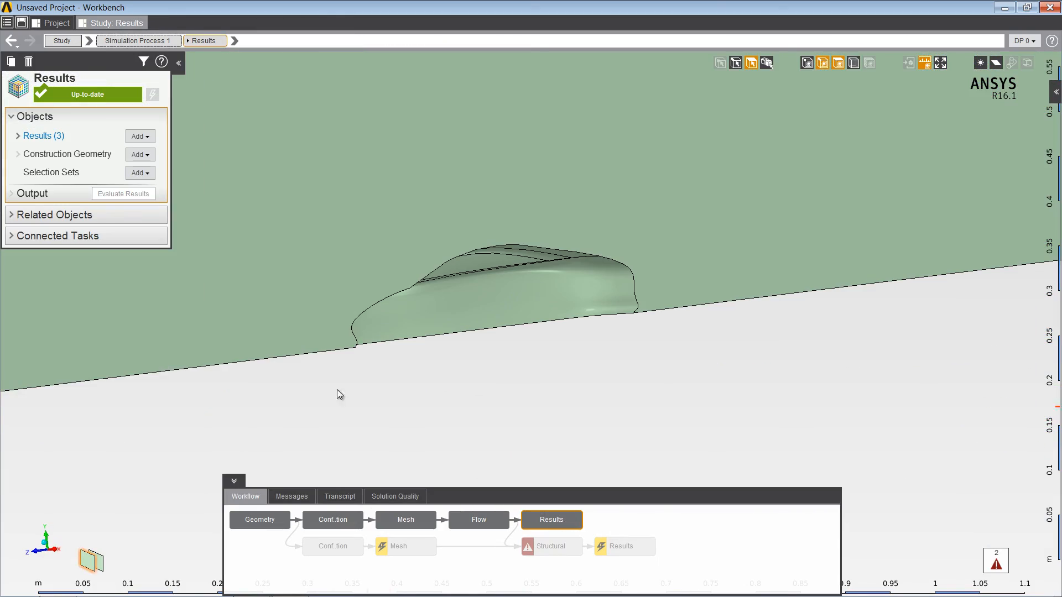
{"action": "left_click", "coordinate": [142, 137]}
{"action": "left_click", "coordinate": [145, 151]}
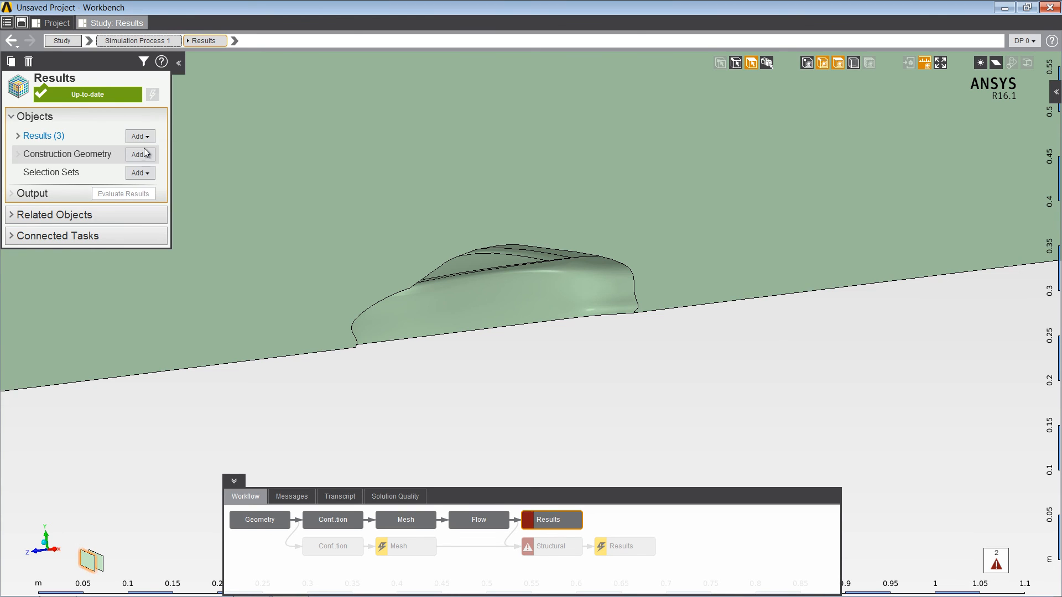
{"action": "left_click", "coordinate": [139, 147]}
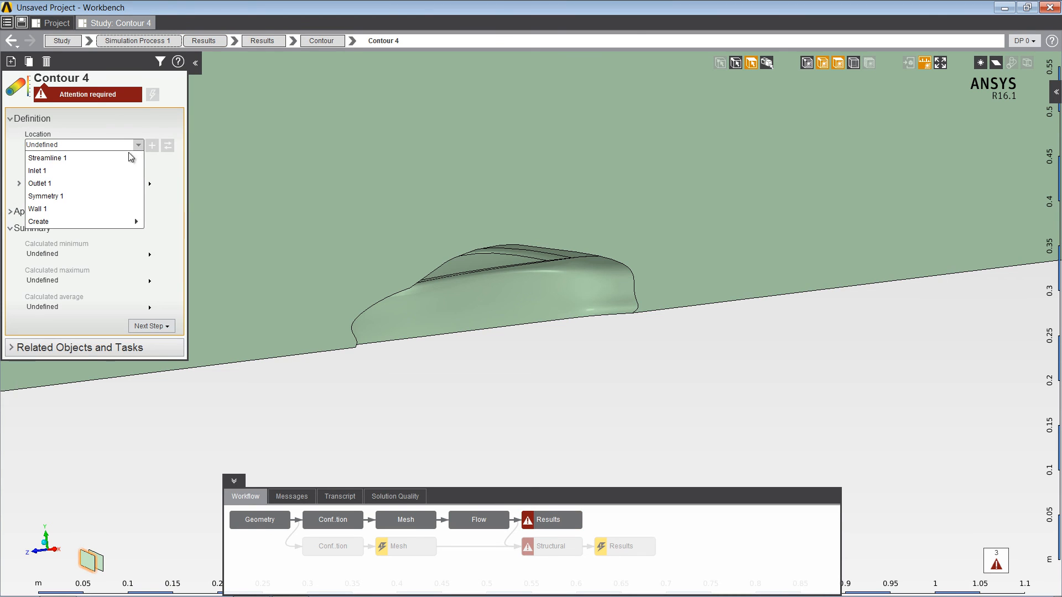
{"action": "left_click", "coordinate": [96, 160]}
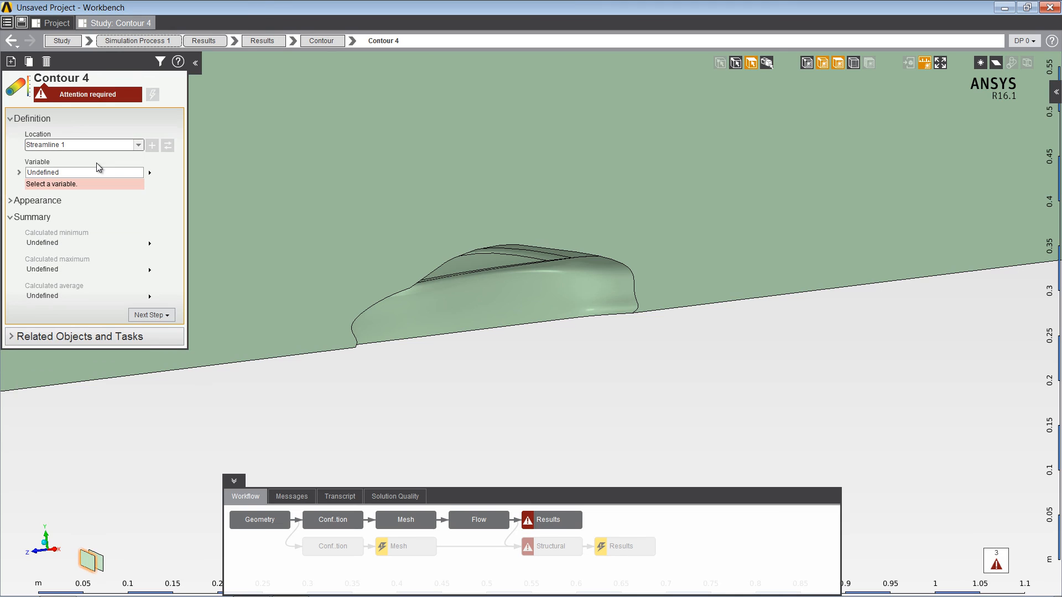
{"action": "left_click", "coordinate": [107, 171]}
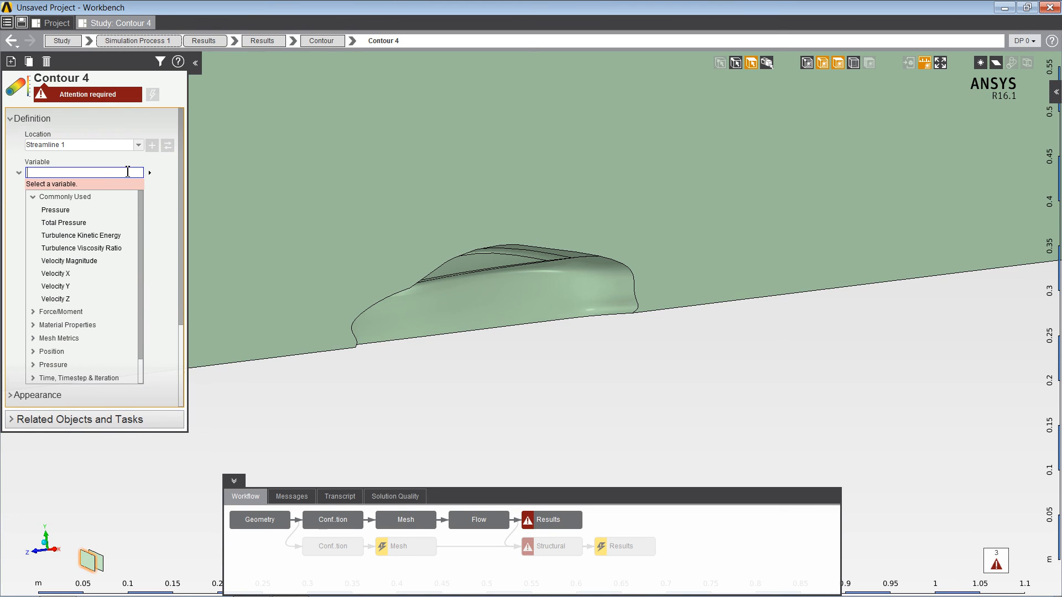
{"action": "left_click", "coordinate": [73, 262]}
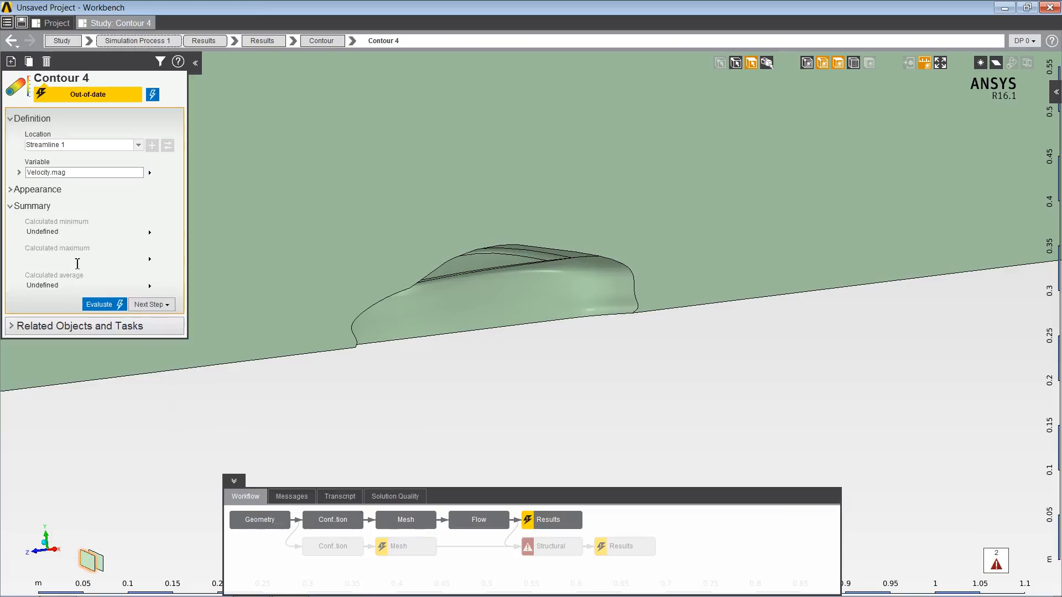
{"action": "left_click", "coordinate": [96, 303]}
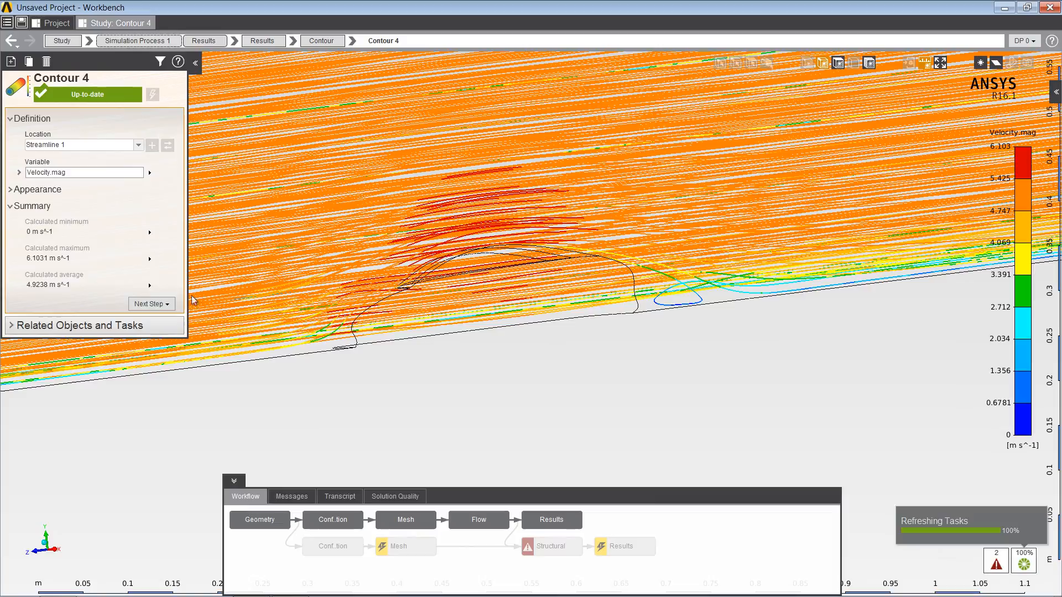
{"action": "middle_click_drag", "start_coordinate": [463, 296], "coordinate": [359, 255]}
{"action": "middle_click_drag", "start_coordinate": [441, 252], "coordinate": [568, 401], "text": "ctrl"}
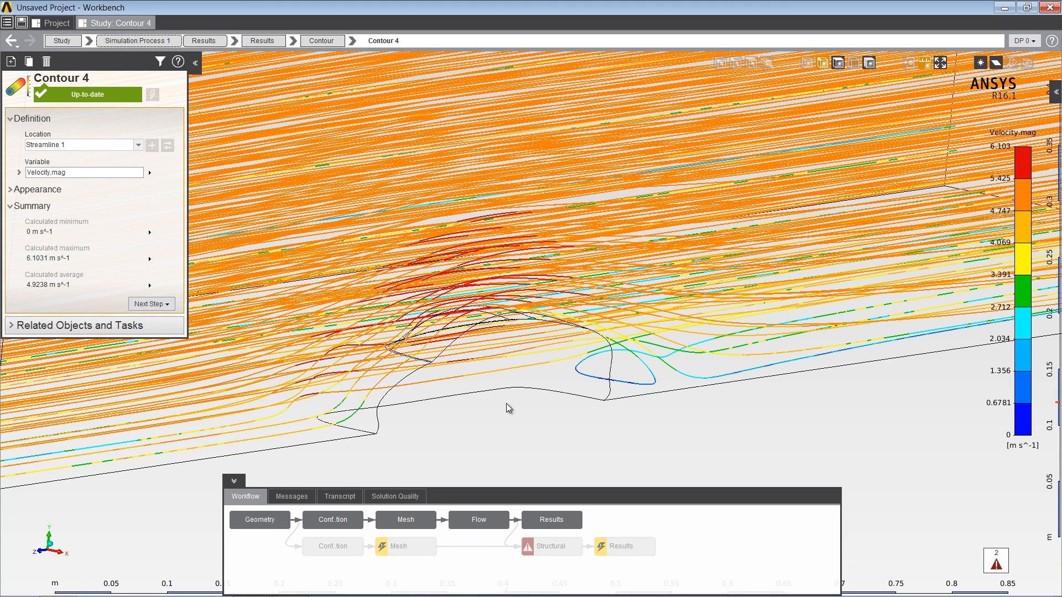
Reopen the pressure contour from the flow results and examine the pressure distribution over the car body
{"action": "left_click", "coordinate": [560, 515]}
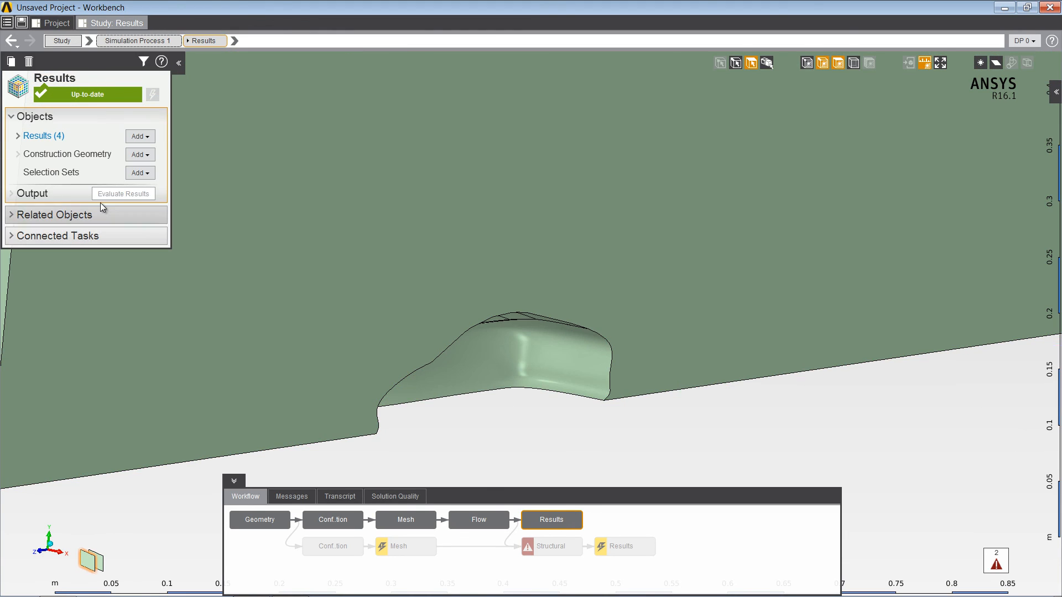
{"action": "left_click", "coordinate": [18, 135]}
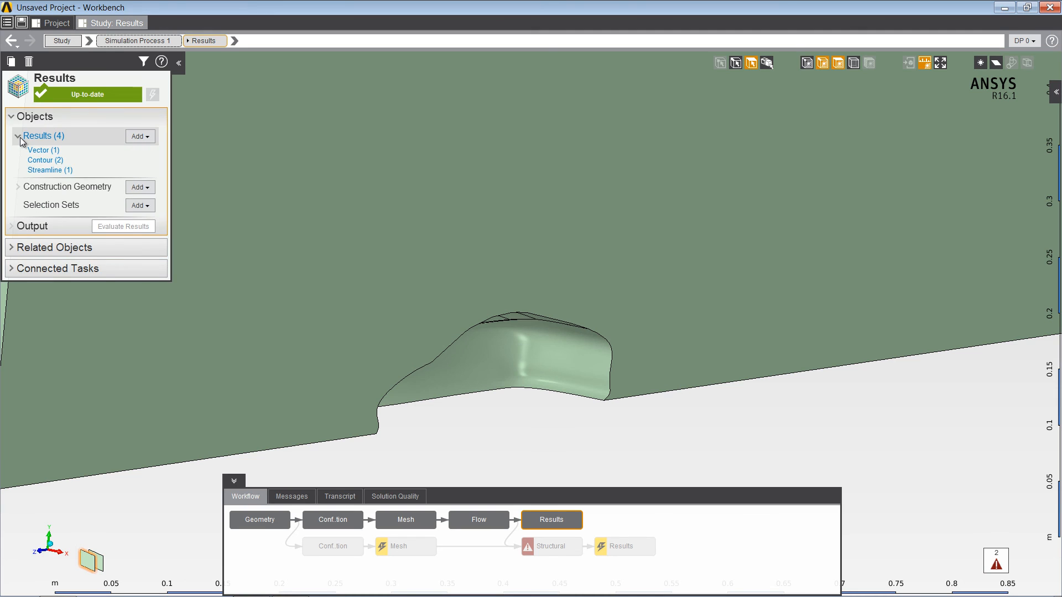
{"action": "left_click", "coordinate": [38, 160]}
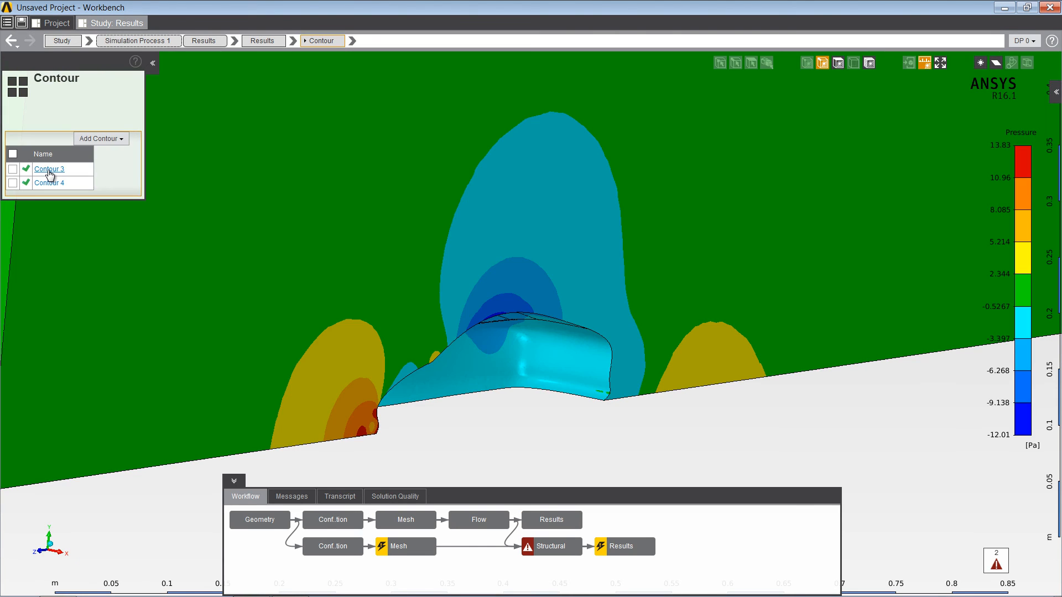
{"action": "left_click", "coordinate": [49, 170]}
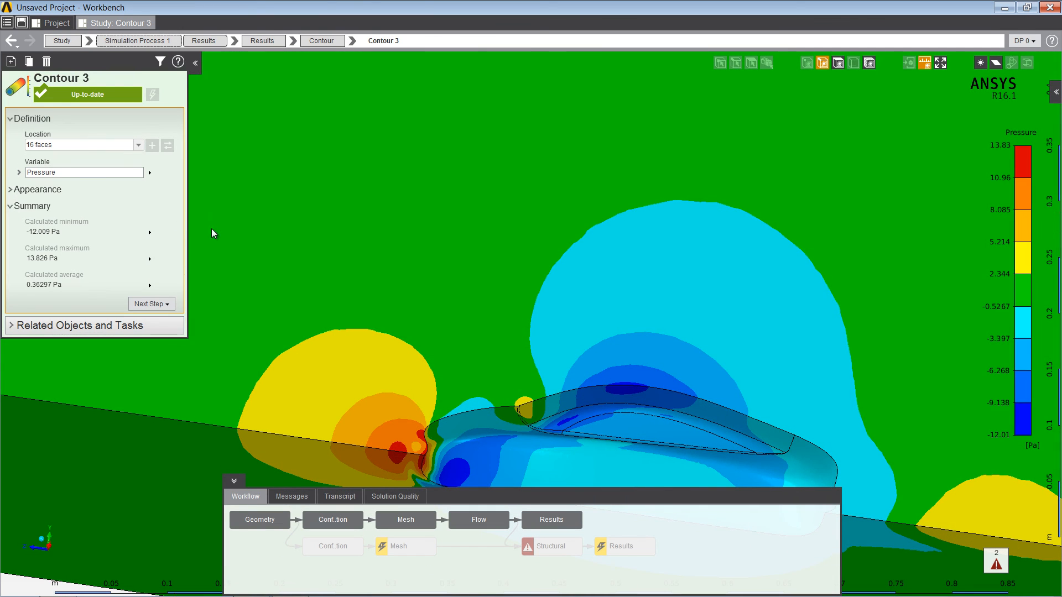
{"action": "middle_click_drag", "start_coordinate": [547, 300], "coordinate": [444, 174], "text": "ctrl"}
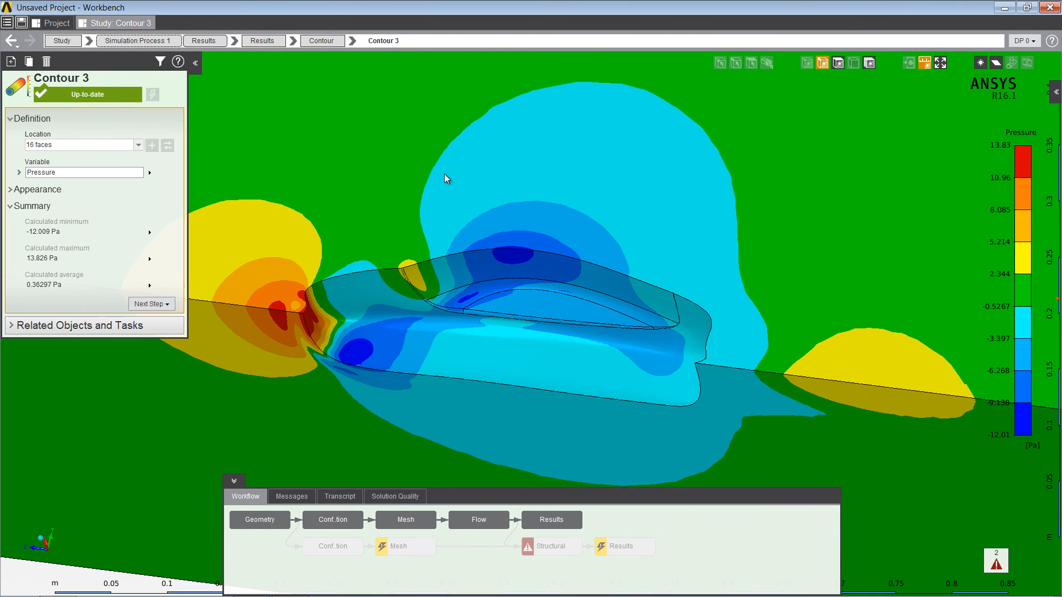
{"action": "middle_click_drag", "start_coordinate": [499, 252], "coordinate": [533, 257]}
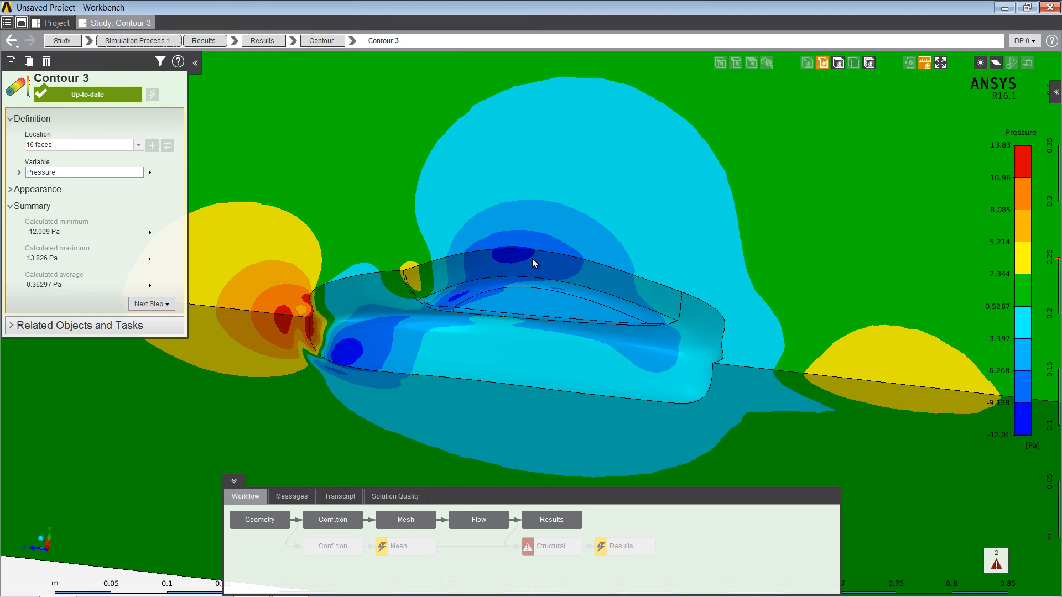
In the structural process's configuration, add a configure control that excludes the air enclosure body from the model, and update the configuration
{"action": "left_click", "coordinate": [343, 543]}
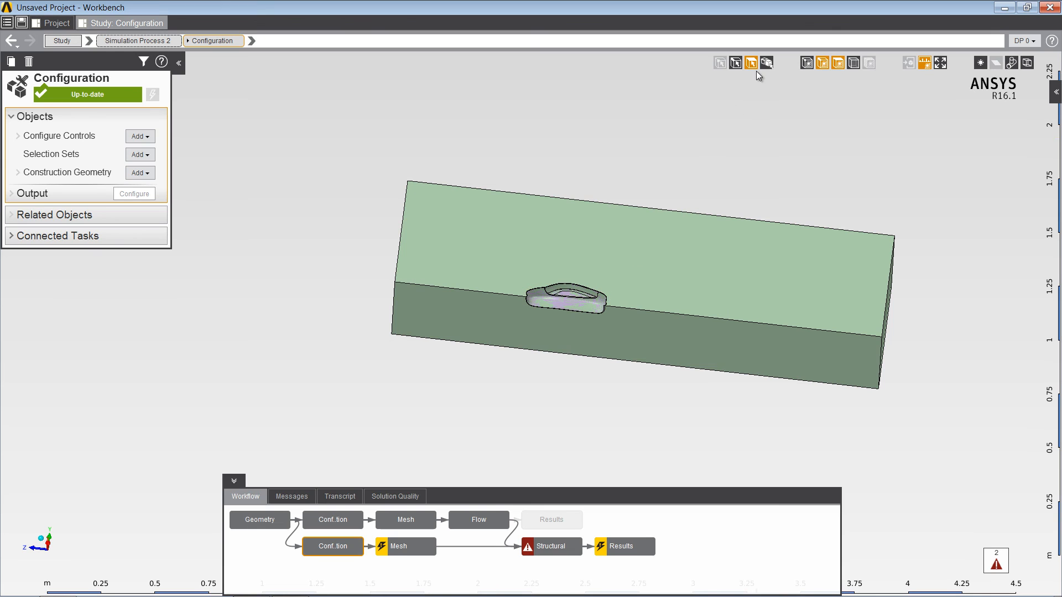
{"action": "left_click", "coordinate": [767, 62]}
{"action": "left_click", "coordinate": [563, 257]}
{"action": "scroll", "coordinate": [563, 257], "scroll_direction": "up", "scroll_amount": 4}
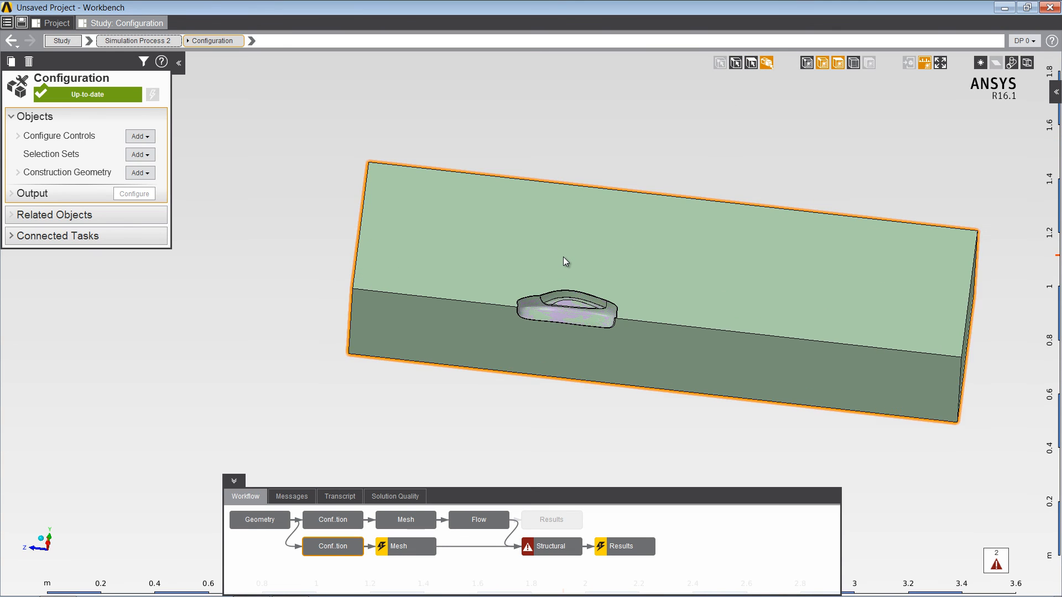
{"action": "scroll", "coordinate": [564, 255], "scroll_direction": "up", "scroll_amount": 2}
{"action": "left_click", "coordinate": [565, 254]}
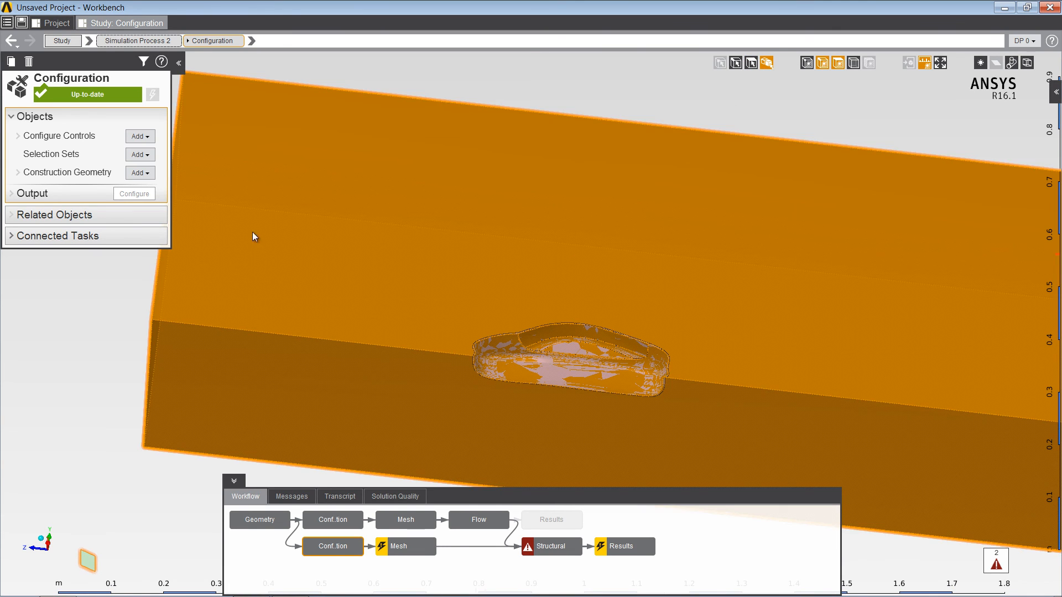
{"action": "left_click", "coordinate": [138, 136]}
{"action": "left_click", "coordinate": [148, 152]}
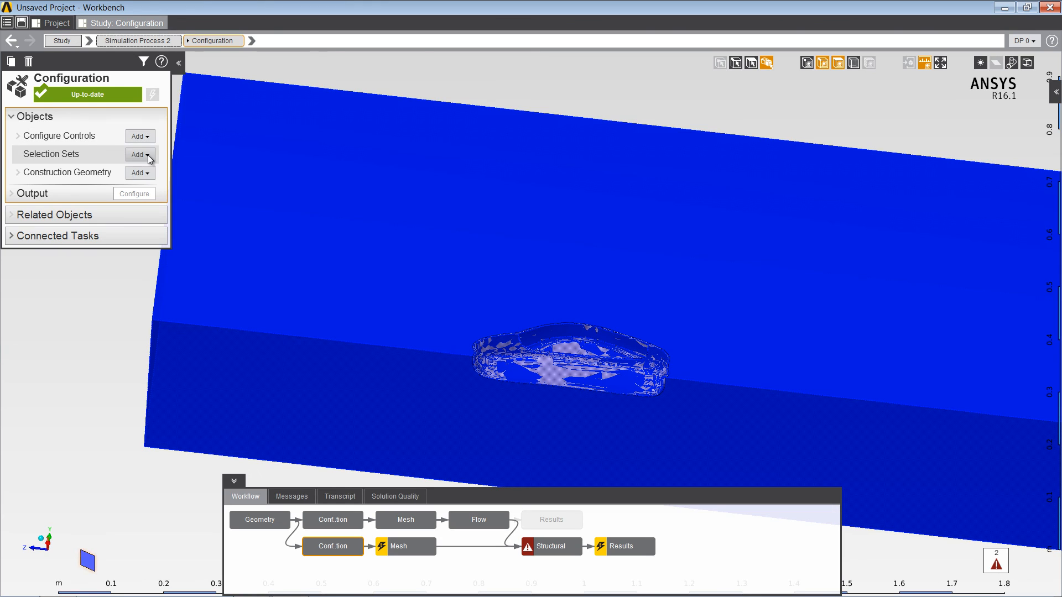
{"action": "left_click", "coordinate": [332, 546]}
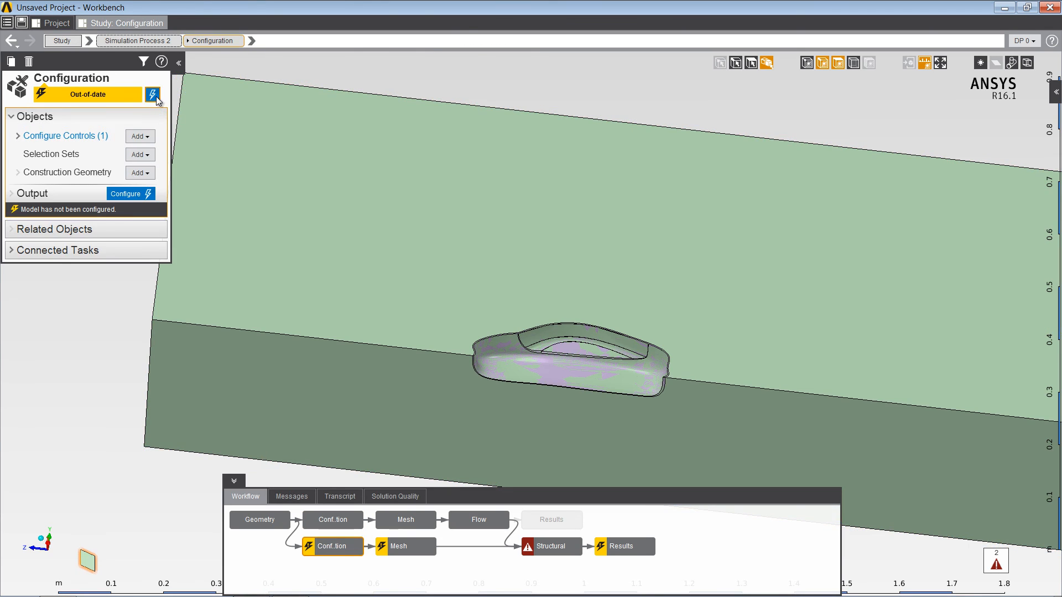
{"action": "left_click", "coordinate": [156, 96]}
Raise the structural mesh resolution to roughly three quarters of the way to High and generate the car body's mesh
{"action": "middle_click_drag", "start_coordinate": [617, 290], "coordinate": [530, 221], "text": "ctrl"}
{"action": "scroll", "coordinate": [530, 228], "scroll_direction": "up", "scroll_amount": 3}
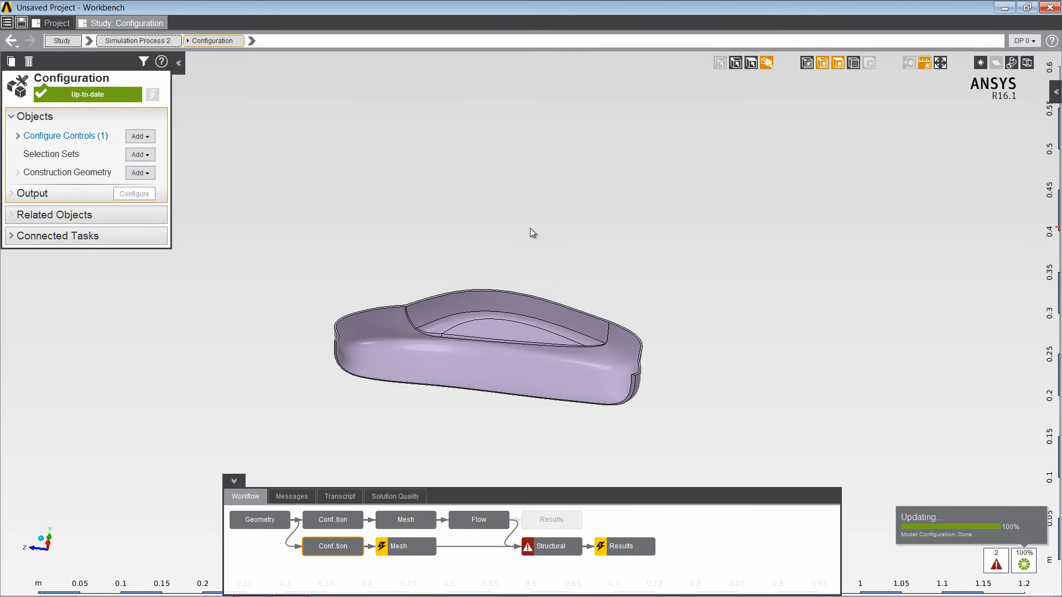
{"action": "scroll", "coordinate": [532, 230], "scroll_direction": "up", "scroll_amount": 2}
{"action": "middle_click_drag", "start_coordinate": [514, 426], "coordinate": [573, 206], "text": "ctrl"}
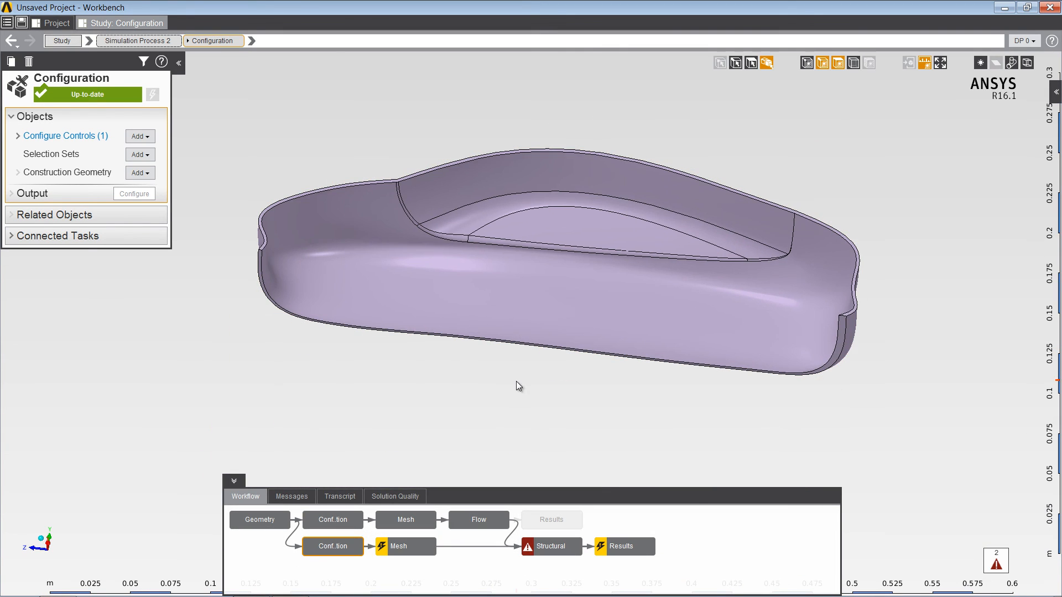
{"action": "left_click", "coordinate": [419, 549]}
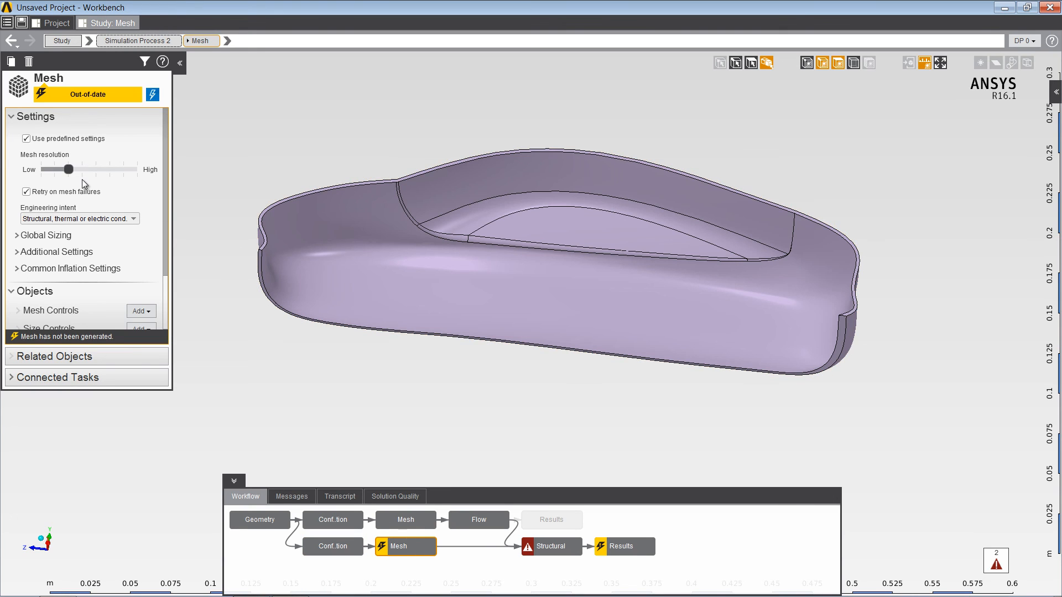
{"action": "left_click_drag", "start_coordinate": [73, 172], "coordinate": [110, 169]}
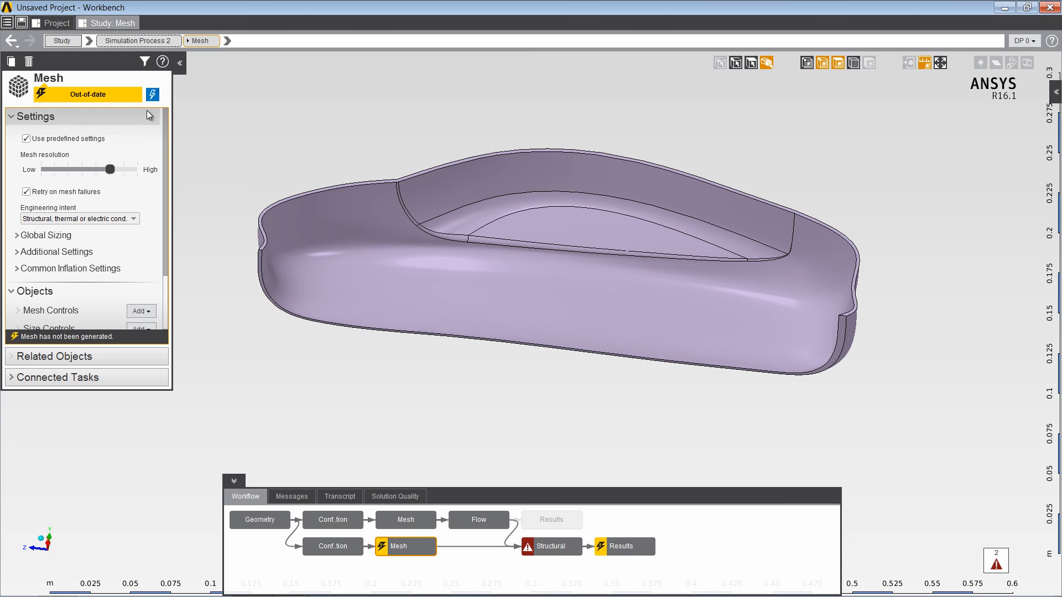
{"action": "left_click", "coordinate": [153, 95]}
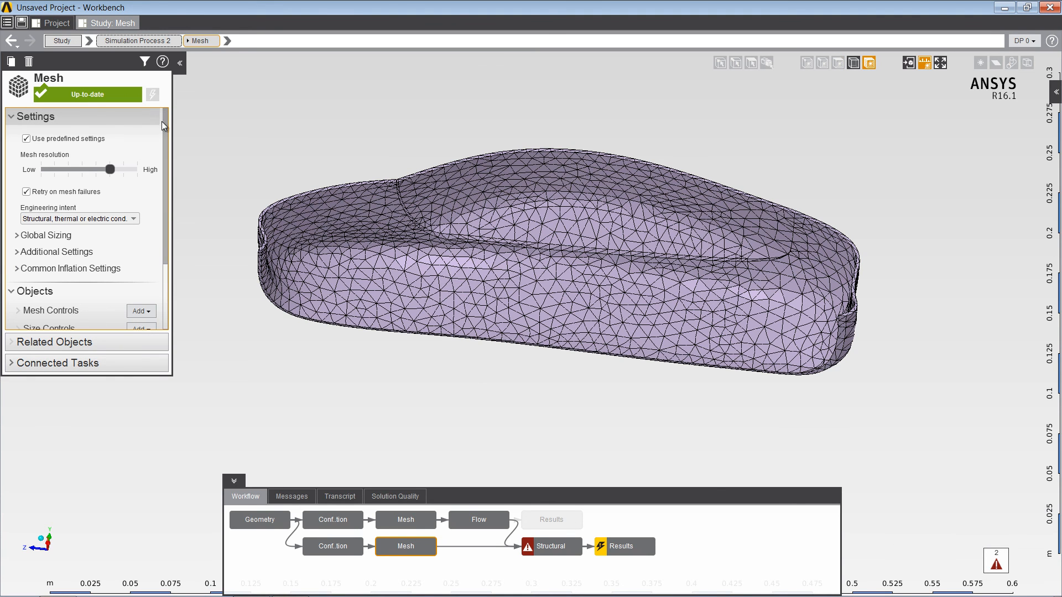
Change the structural material assignment to Polyethylene from the Material Samples and review the material's properties
{"action": "left_click", "coordinate": [554, 551]}
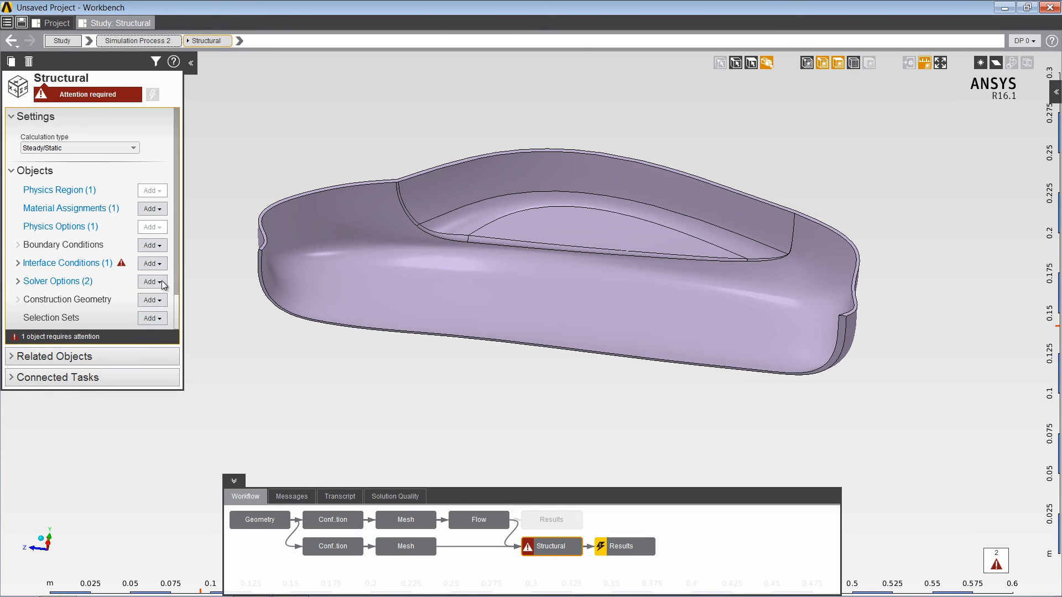
{"action": "left_click", "coordinate": [95, 208]}
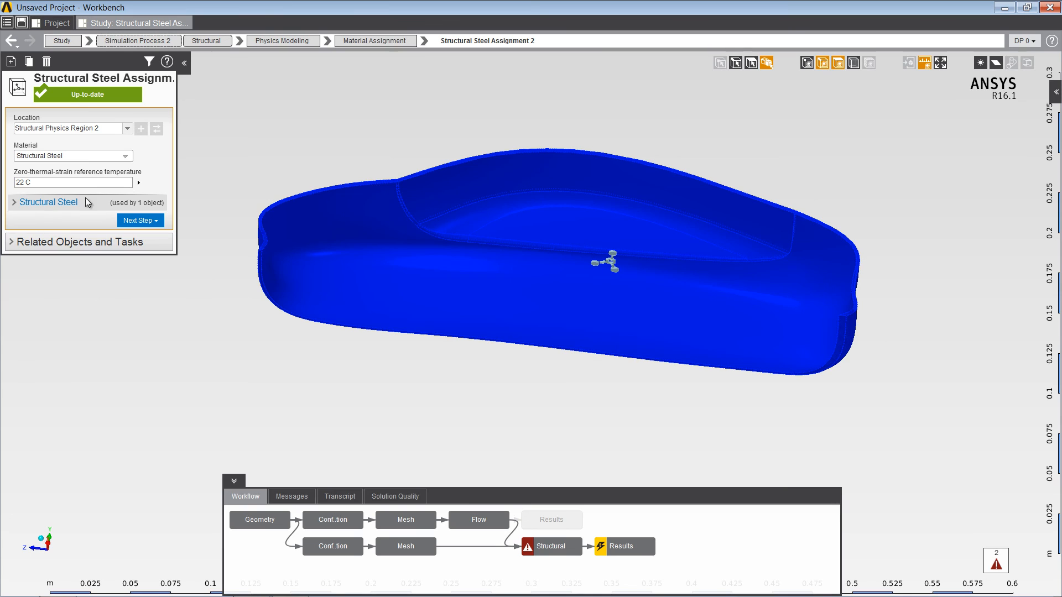
{"action": "left_click", "coordinate": [73, 155]}
{"action": "type", "text": "poly"}
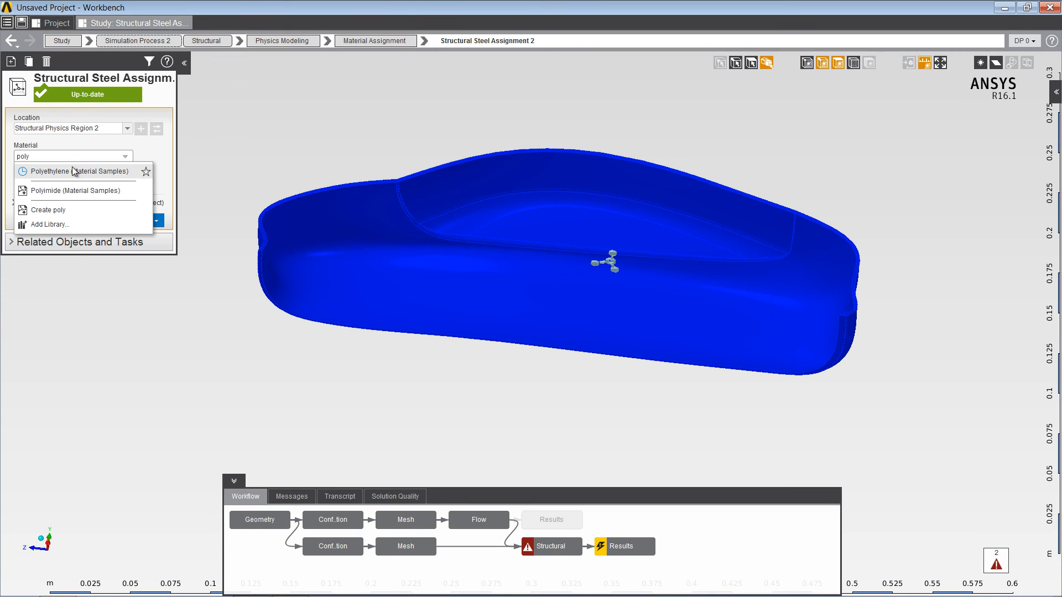
{"action": "left_click", "coordinate": [74, 171]}
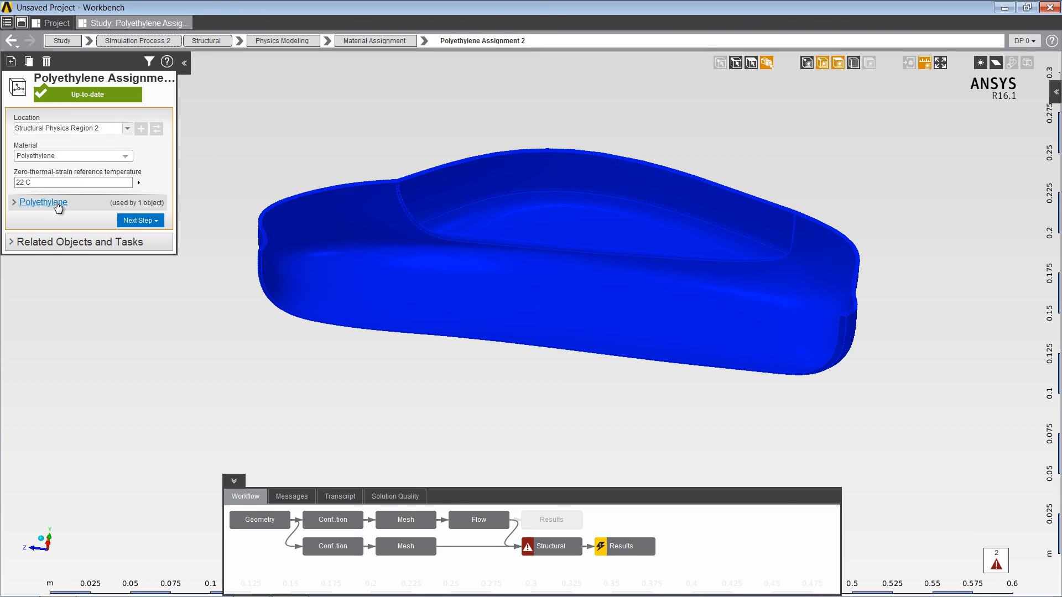
{"action": "left_click", "coordinate": [56, 202]}
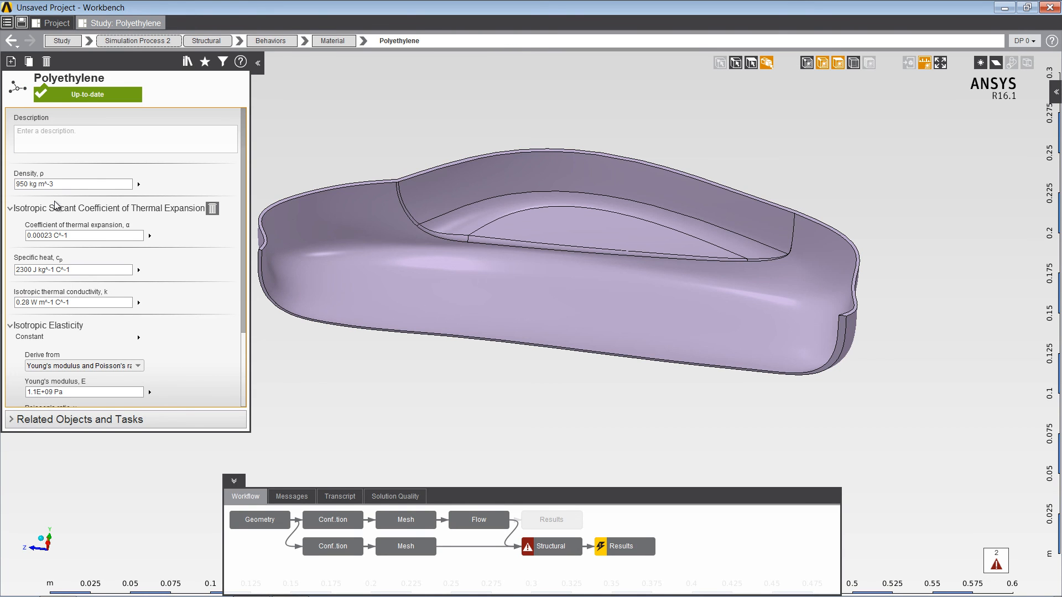
{"action": "left_click", "coordinate": [11, 41]}
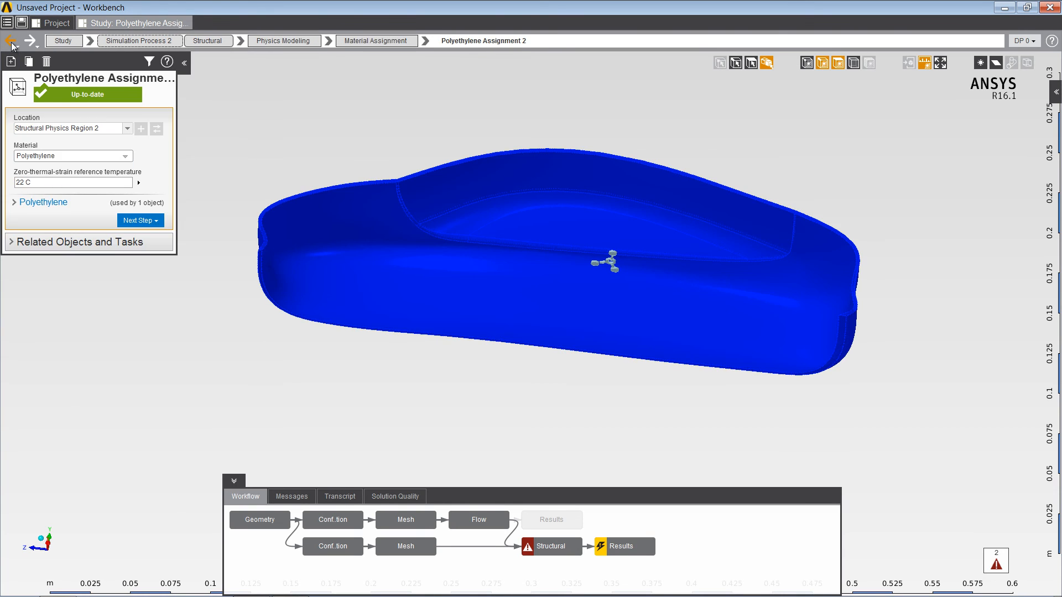
{"action": "left_click", "coordinate": [11, 41]}
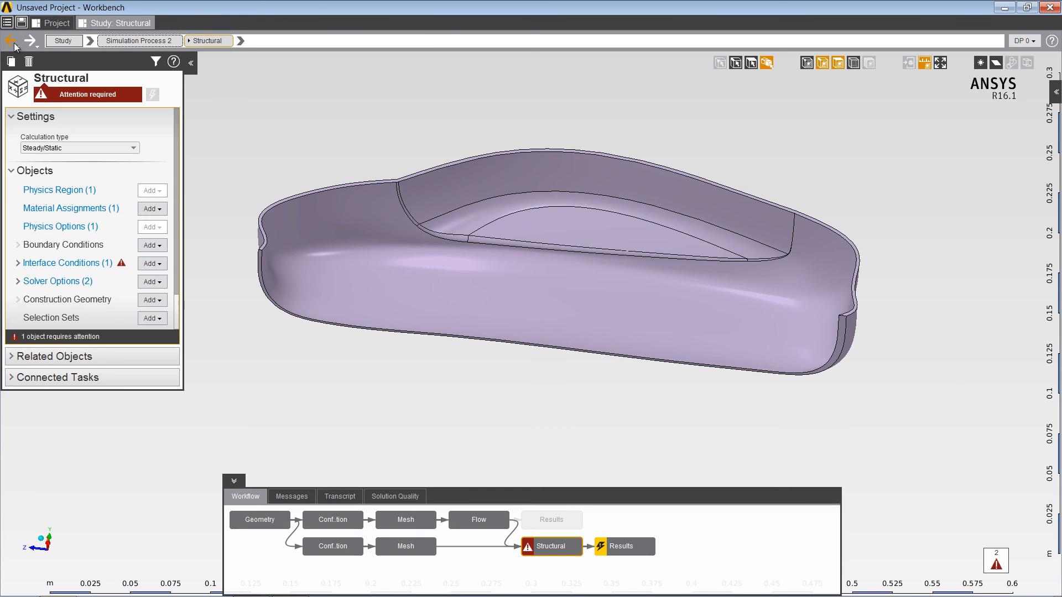
Add a support boundary condition located on the car shell's thin cut face along the symmetry plane
{"action": "left_click", "coordinate": [150, 245]}
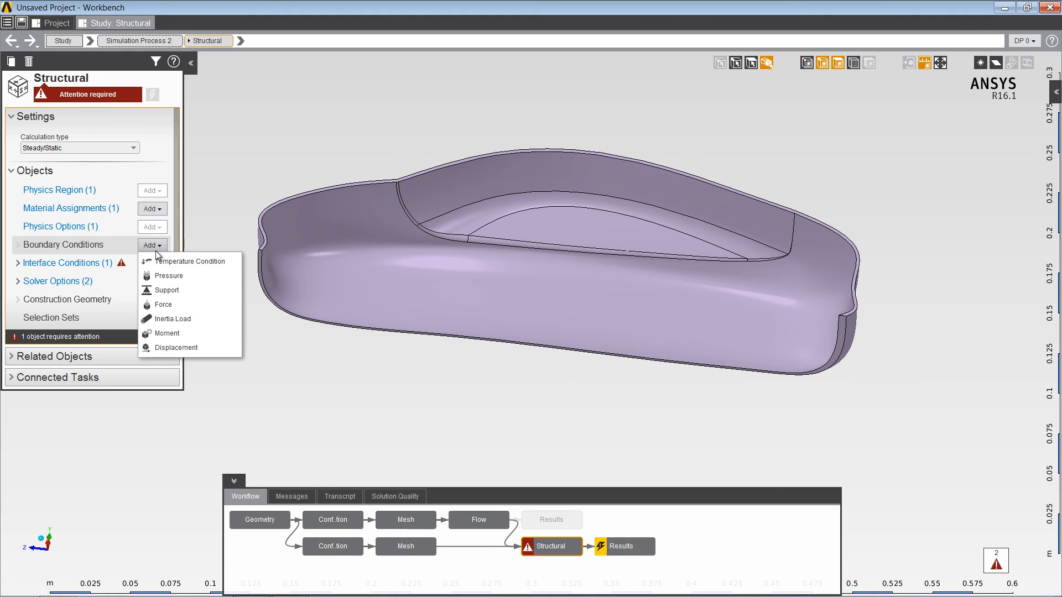
{"action": "left_click", "coordinate": [173, 288]}
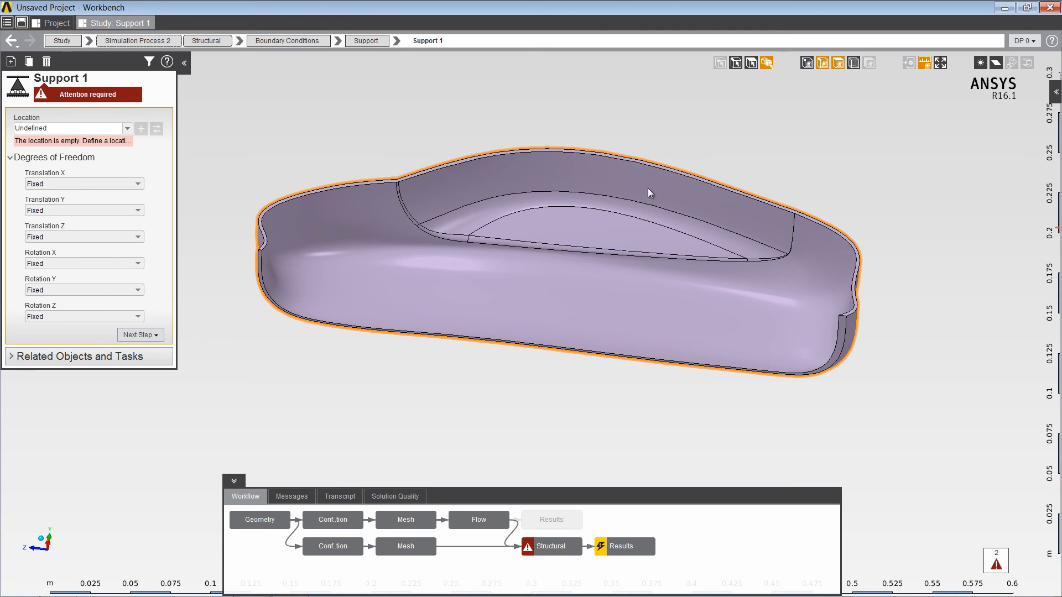
{"action": "left_click", "coordinate": [751, 63]}
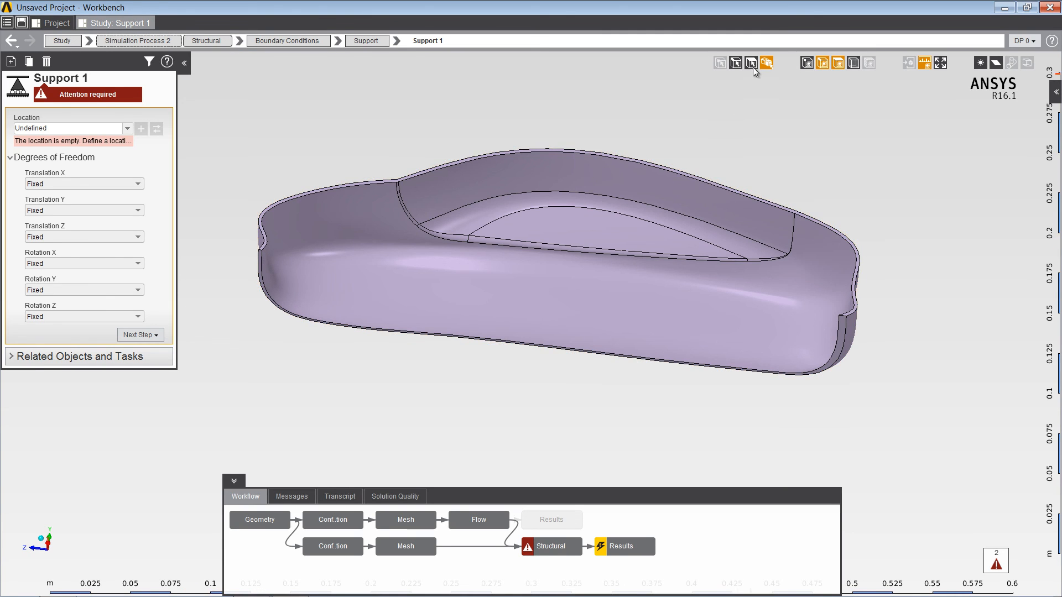
{"action": "left_click", "coordinate": [265, 248]}
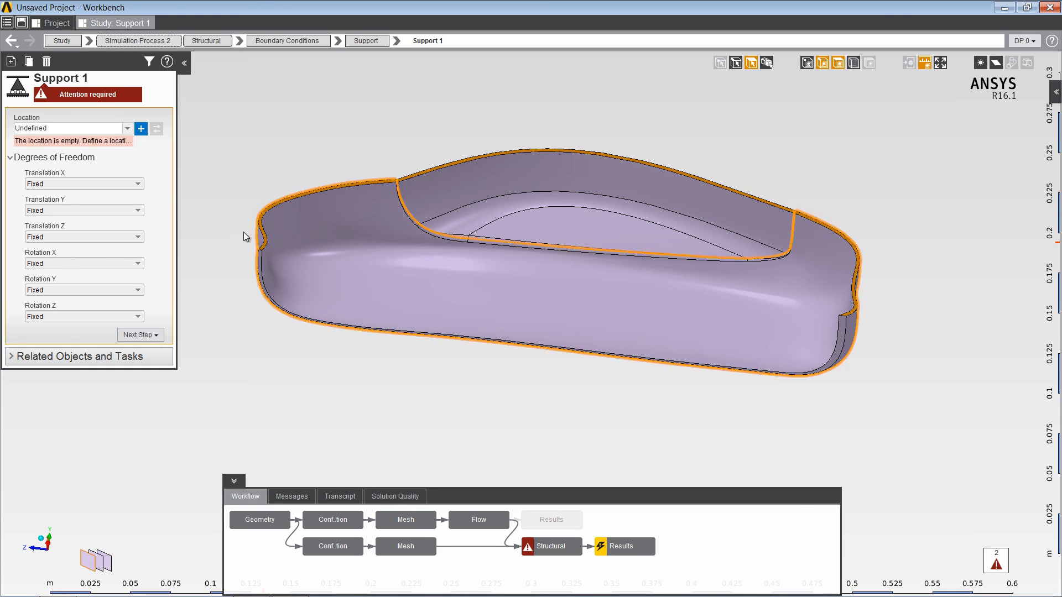
{"action": "left_click", "coordinate": [142, 128]}
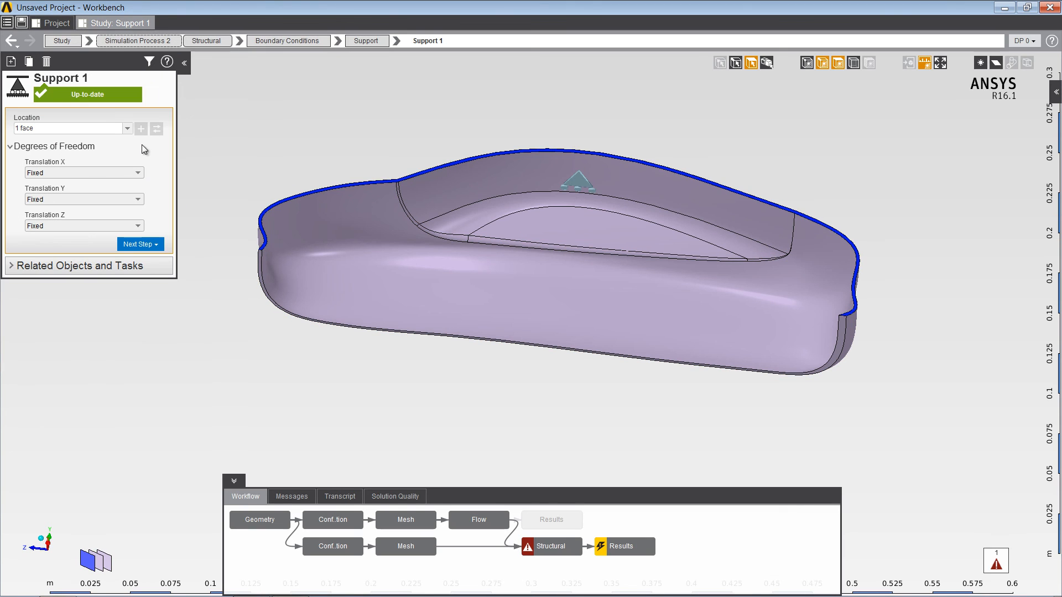
Set the symmetry-plane support's Translation Y and Translation Z to Free, leaving Translation X Fixed
{"action": "left_click", "coordinate": [138, 201]}
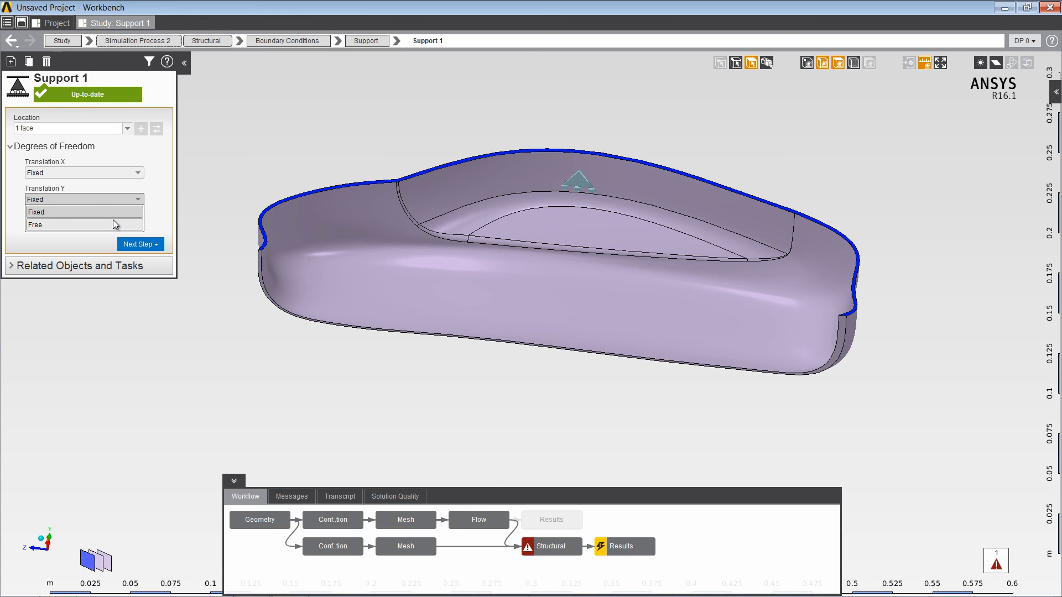
{"action": "left_click", "coordinate": [112, 222]}
{"action": "left_click", "coordinate": [131, 228]}
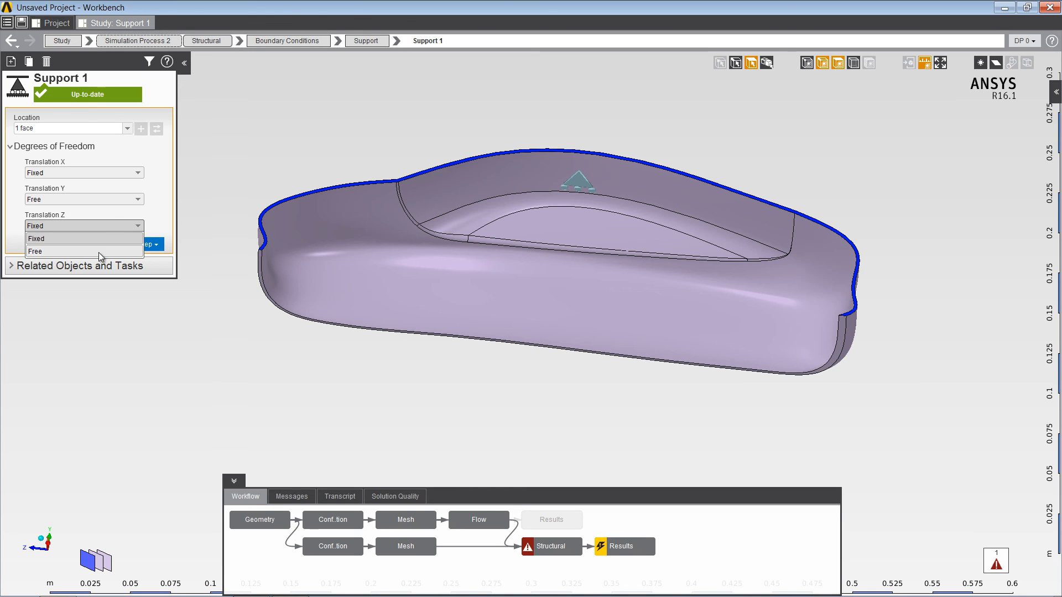
{"action": "left_click", "coordinate": [98, 252]}
Add a second support on the car shell's bottom rim face with all translations Fixed
{"action": "middle_click_drag", "start_coordinate": [273, 265], "coordinate": [230, 277]}
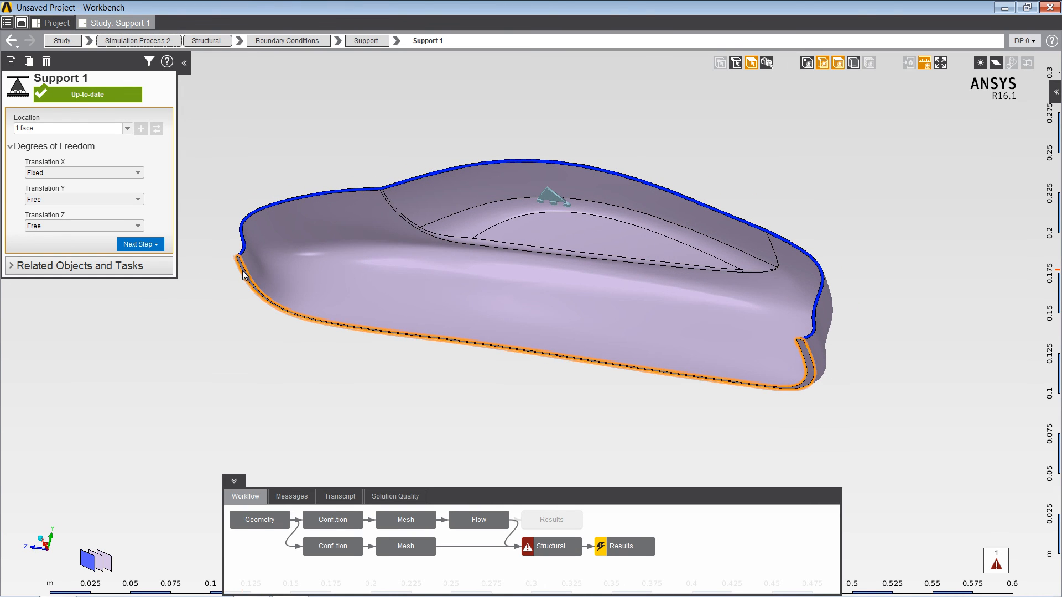
{"action": "left_click", "coordinate": [242, 275]}
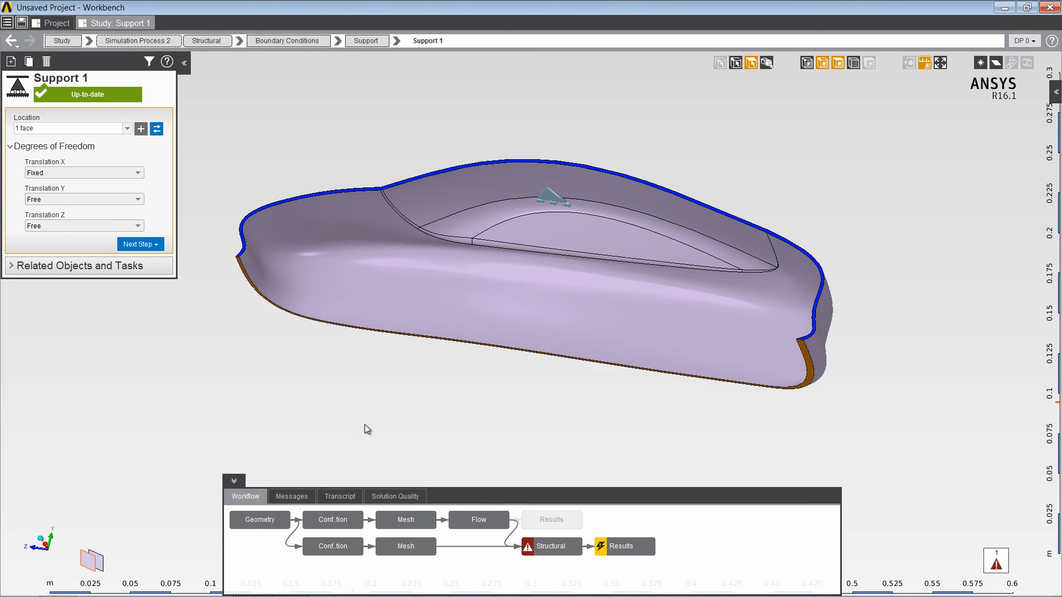
{"action": "left_click", "coordinate": [526, 549]}
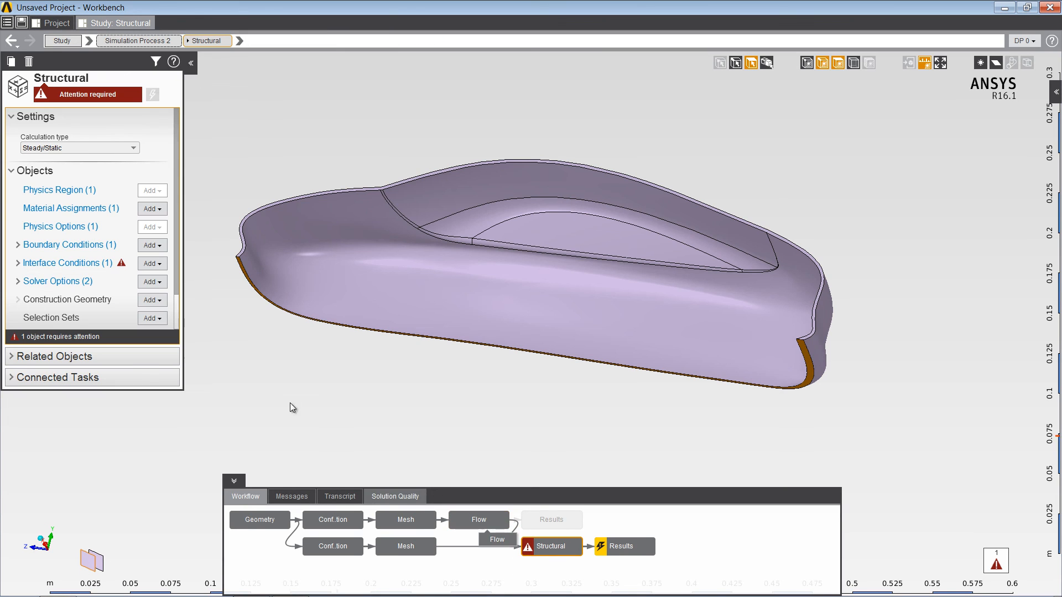
{"action": "left_click", "coordinate": [152, 246]}
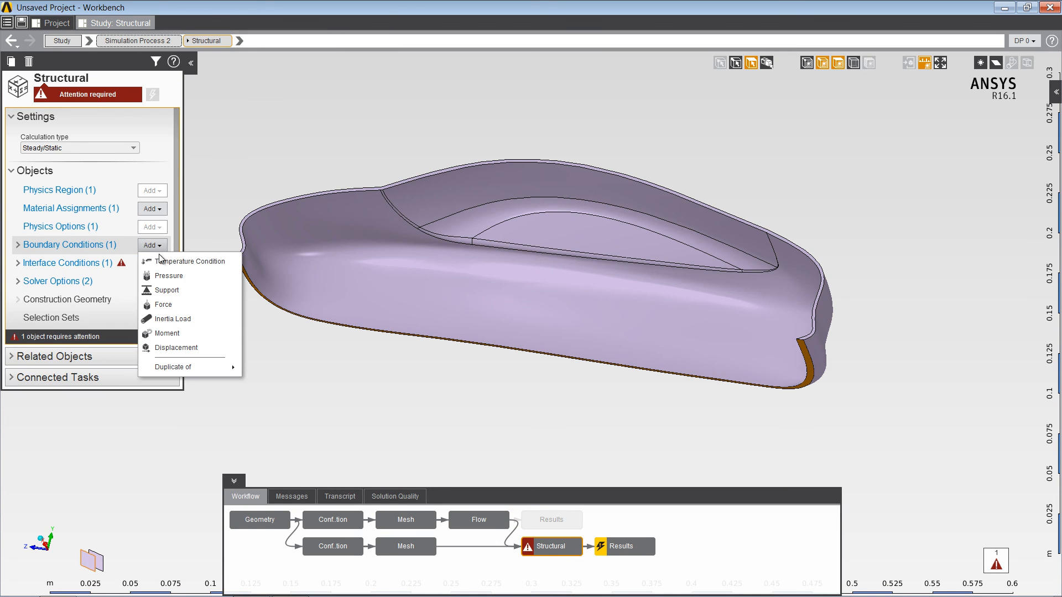
{"action": "left_click", "coordinate": [172, 290]}
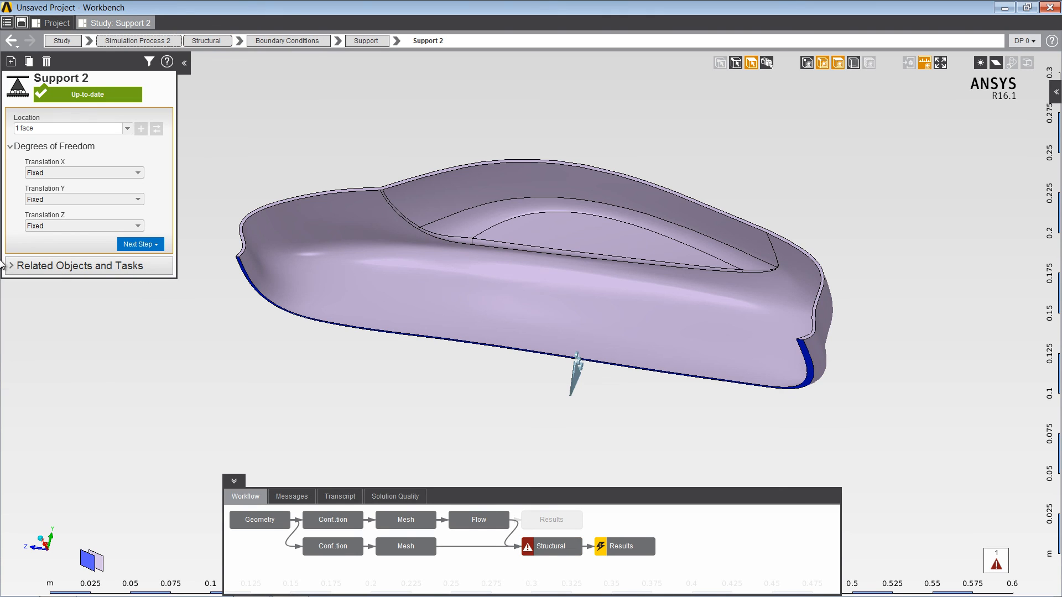
{"action": "left_click", "coordinate": [530, 548]}
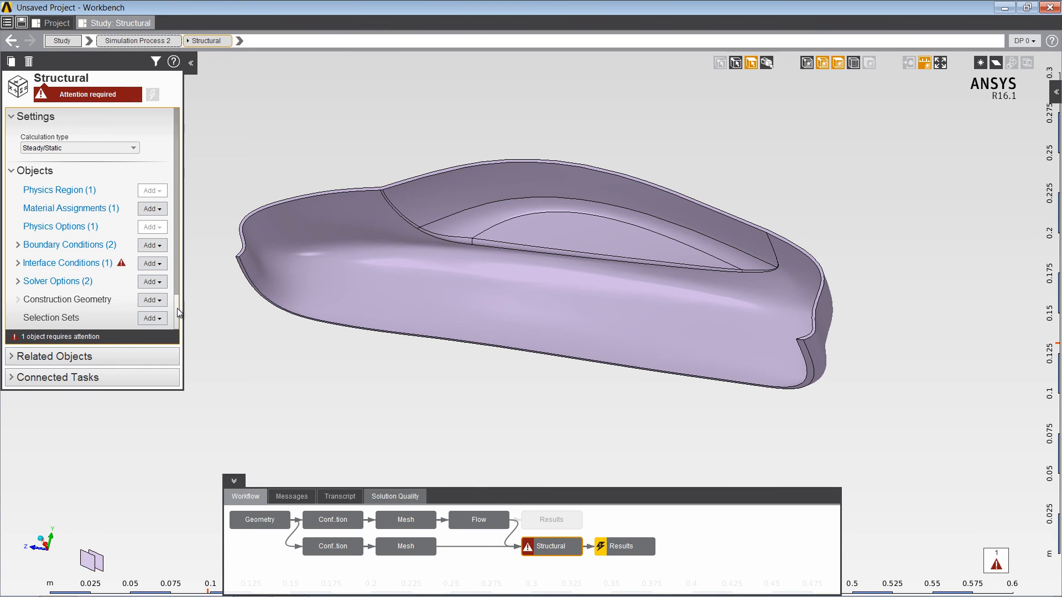
Set the 8 outer faces of the car body as the target location of the physics coupling from Fluid Flow Physics Region 1
{"action": "left_click", "coordinate": [86, 264]}
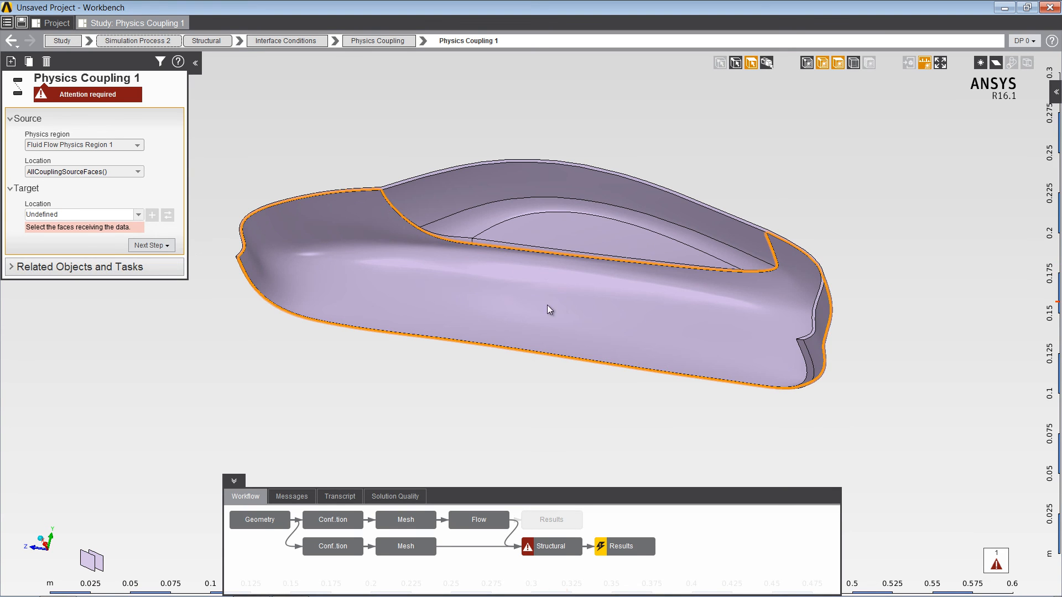
{"action": "middle_click_drag", "start_coordinate": [546, 304], "coordinate": [523, 303]}
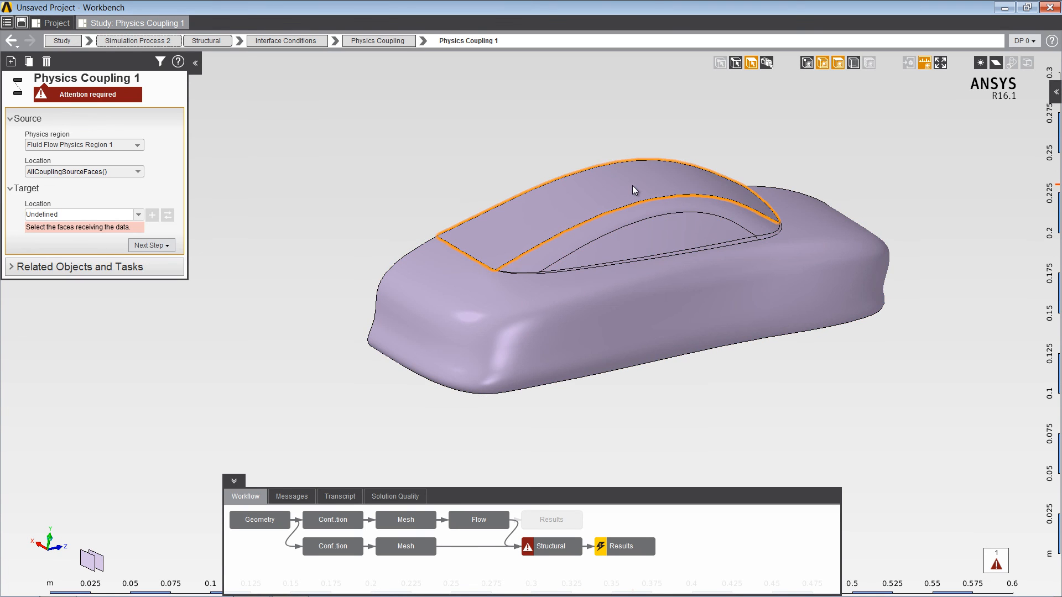
{"action": "middle_click_drag", "start_coordinate": [632, 185], "coordinate": [619, 227]}
{"action": "left_click_drag", "start_coordinate": [619, 227], "coordinate": [675, 276]}
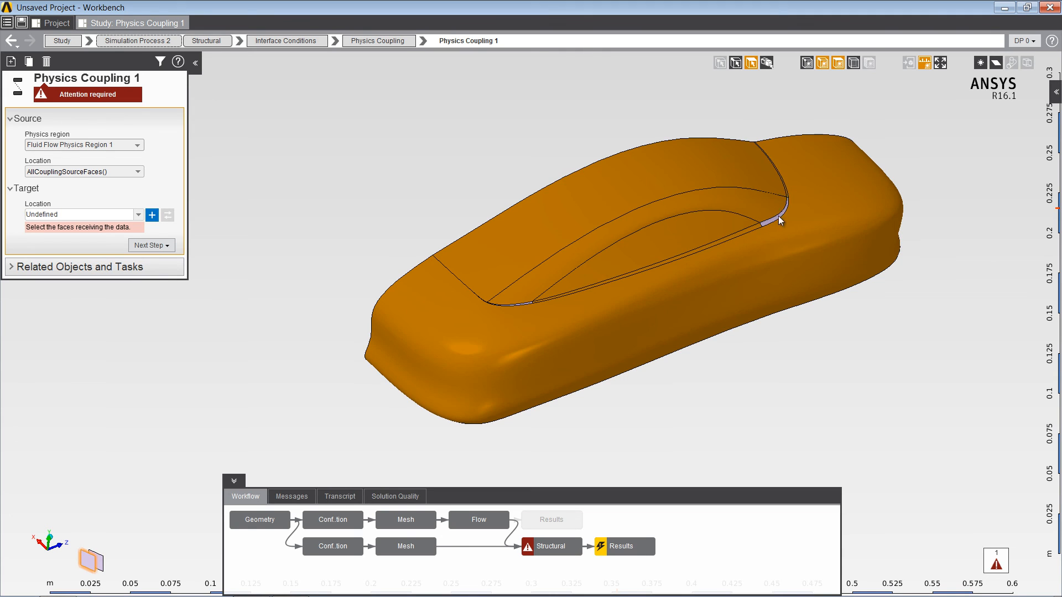
{"action": "left_click", "coordinate": [523, 308]}
{"action": "left_click", "coordinate": [152, 215]}
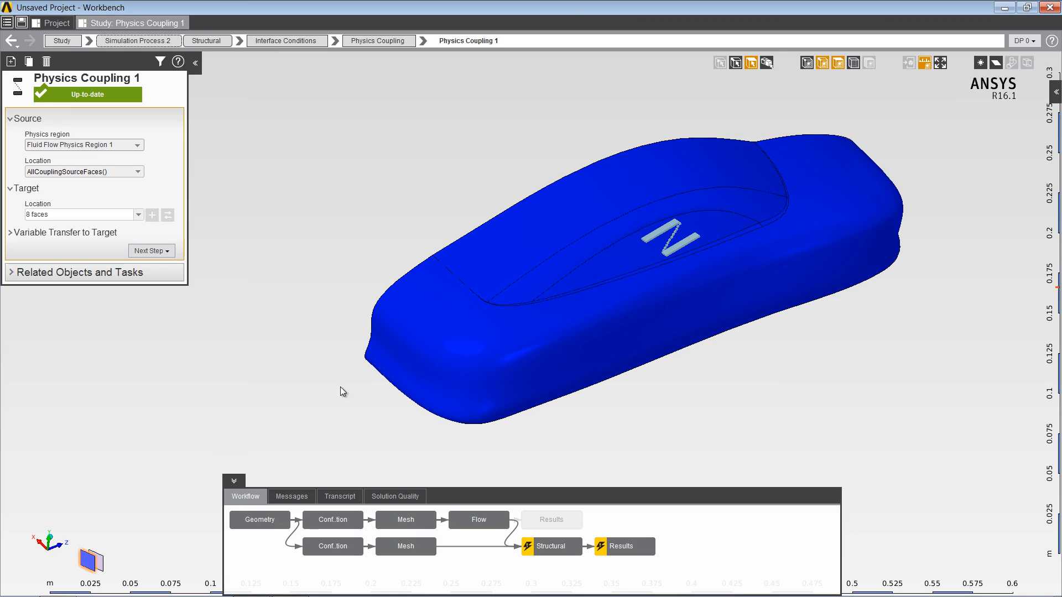
Solve the structural physics with the coupled flow loads and evaluate the structural results
{"action": "left_click", "coordinate": [540, 552]}
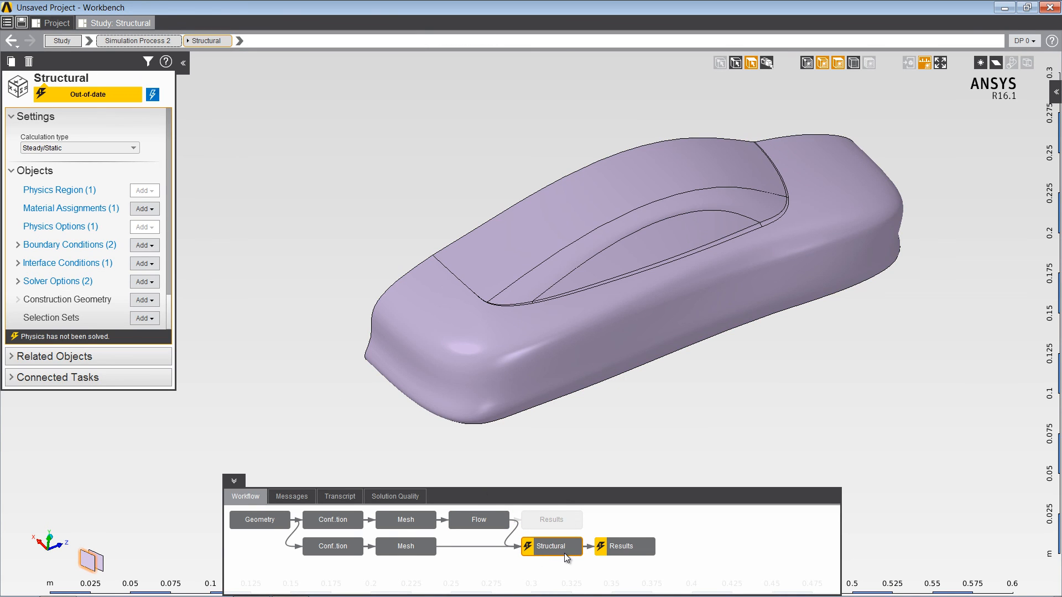
{"action": "left_click", "coordinate": [151, 95]}
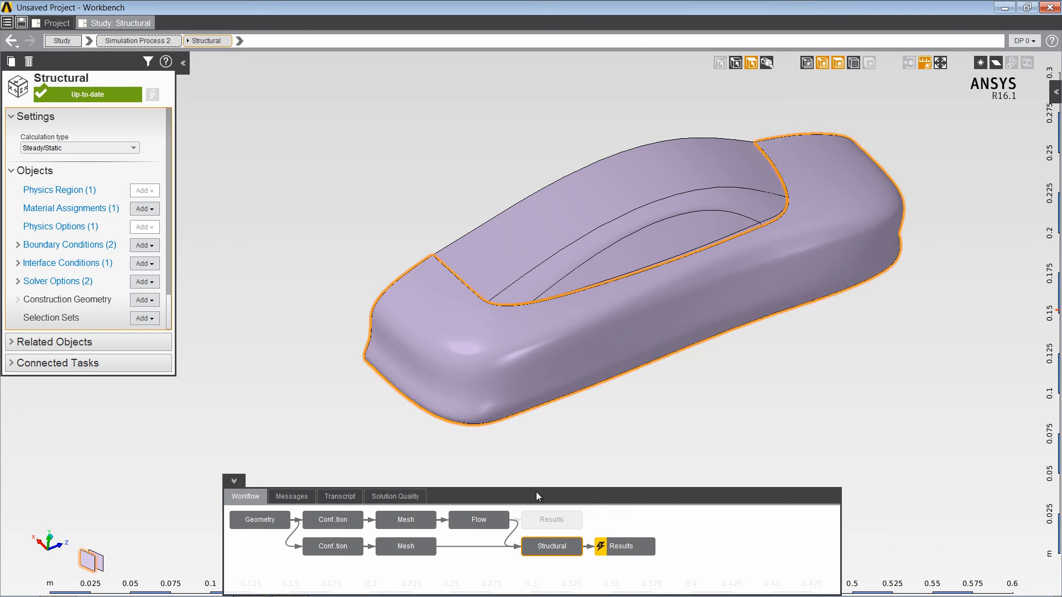
{"action": "left_click", "coordinate": [605, 547]}
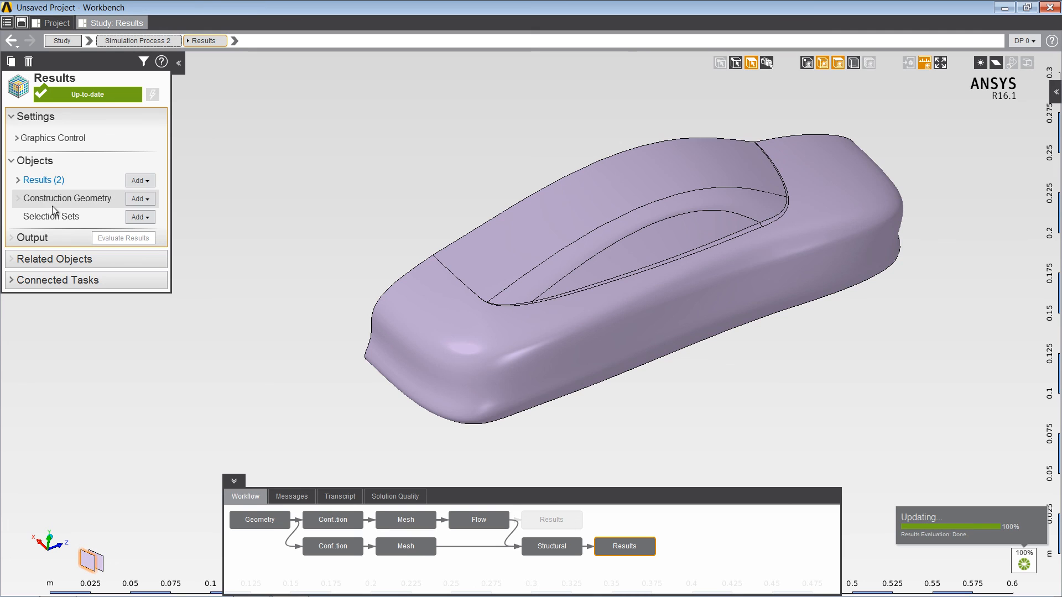
Open the Displacement Magnitude contour from the structural results and examine the car body's deformation from several angles
{"action": "left_click", "coordinate": [44, 180]}
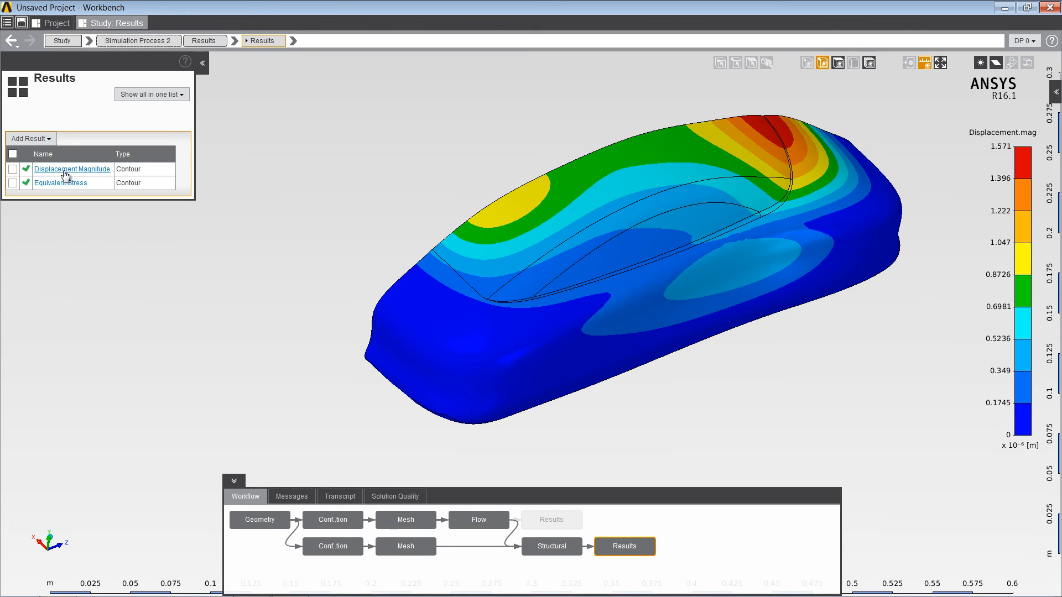
{"action": "left_click", "coordinate": [65, 172]}
{"action": "left_click_drag", "start_coordinate": [415, 227], "coordinate": [907, 257]}
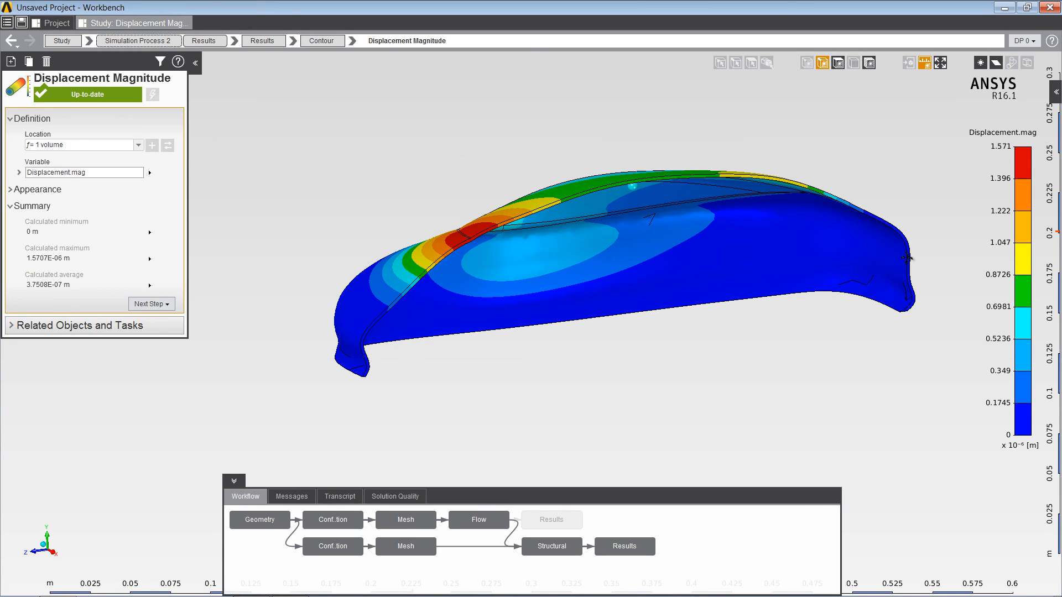